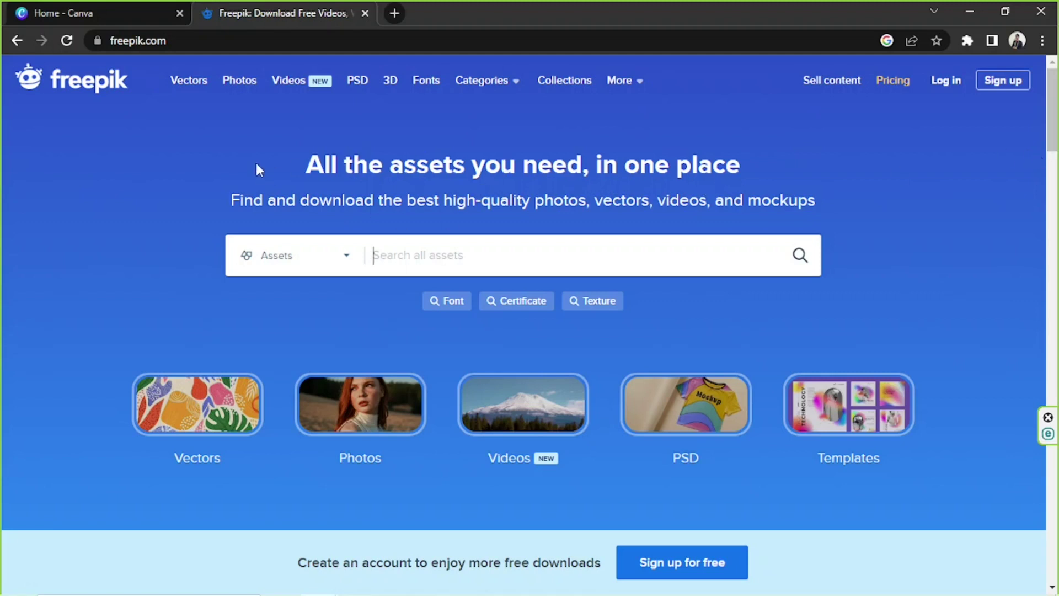
# Step: Go to the photos category and search it for "cute dog art"
pyautogui.scroll(-1, 227, 162)
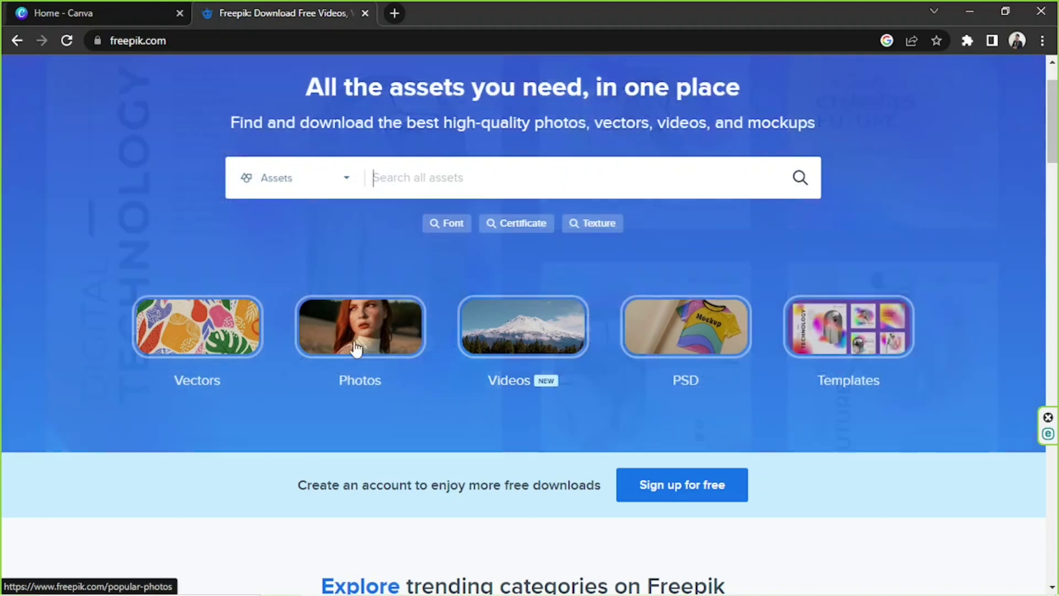
pyautogui.click(356, 348)
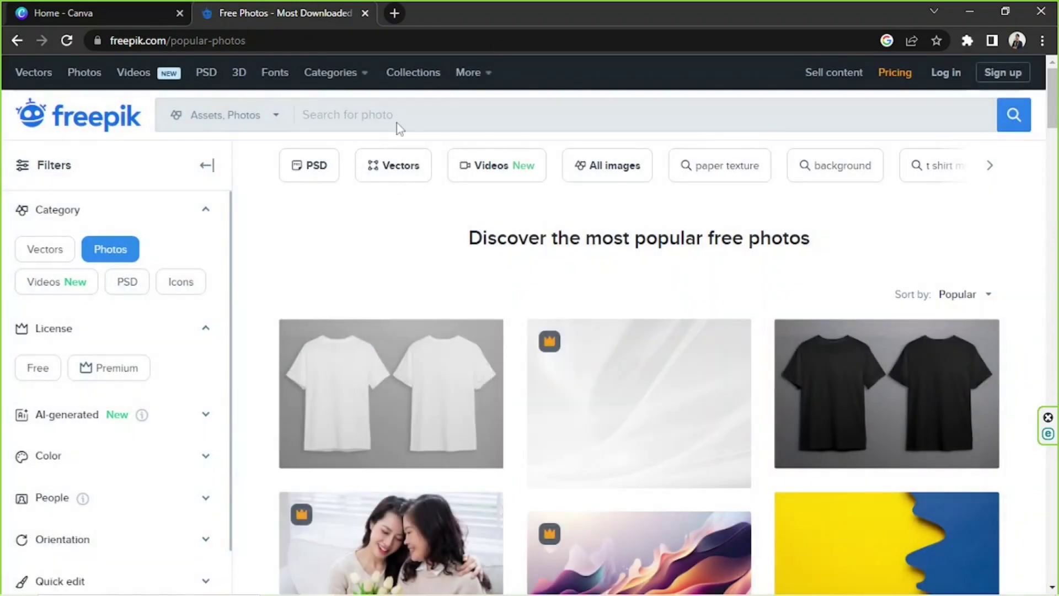
pyautogui.click(380, 128)
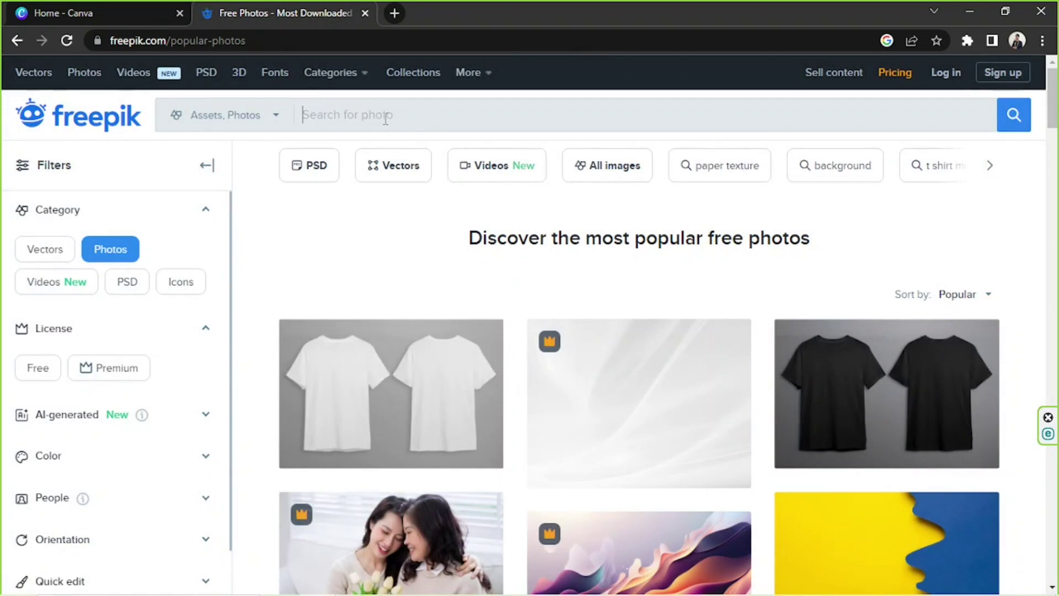
pyautogui.write('cute dog')
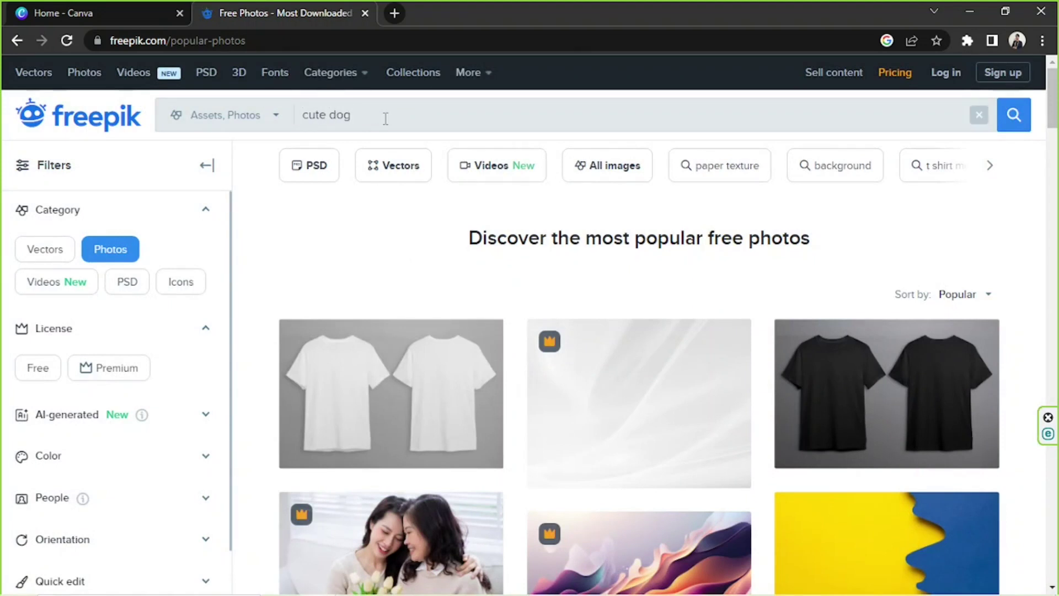
pyautogui.write(' art')
pyautogui.press('Return')
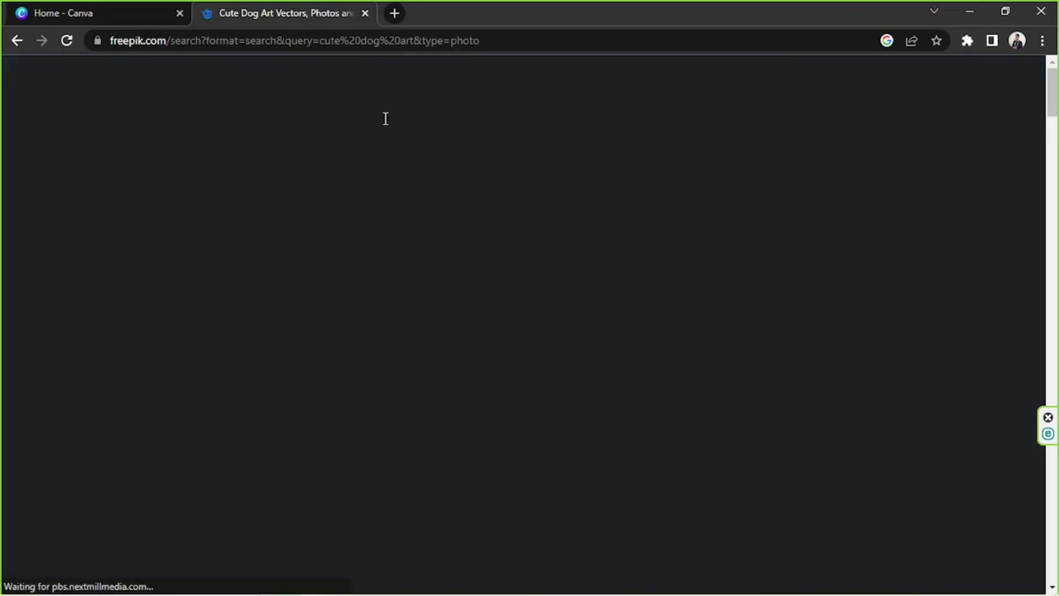
# Step: Browse the dog art results and open the photo of two cartoon puppies kissing in front of a pink heart
pyautogui.scroll(-5, 463, 278)
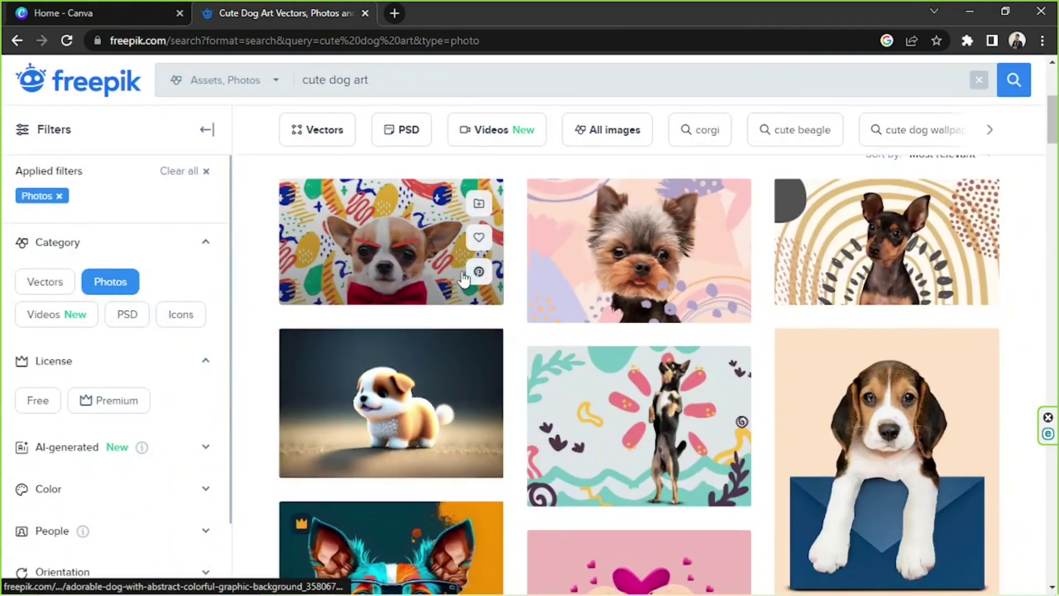
pyautogui.scroll(-10, 464, 279)
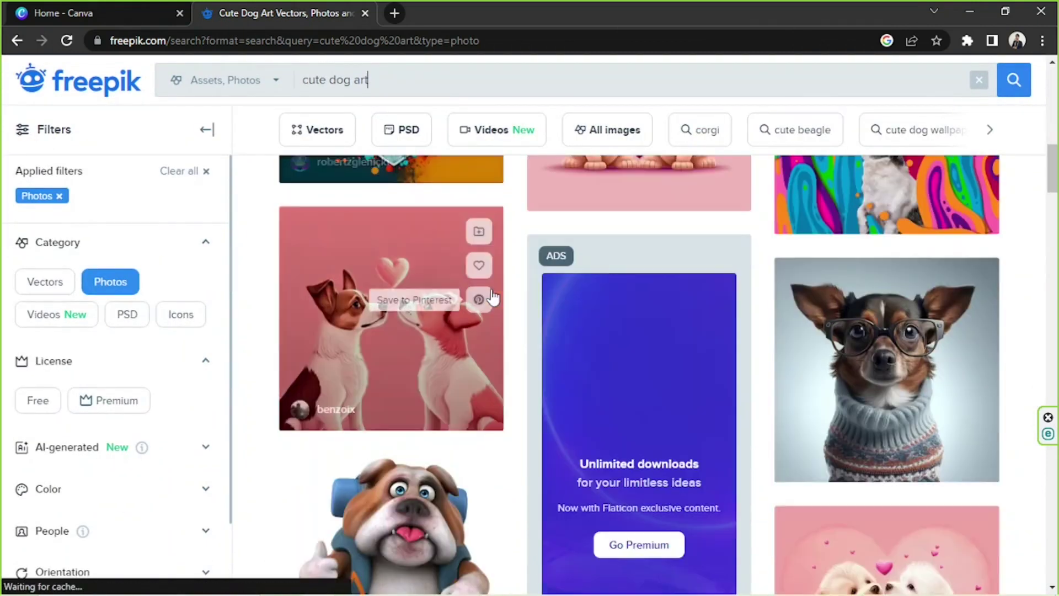
pyautogui.scroll(-10, 493, 298)
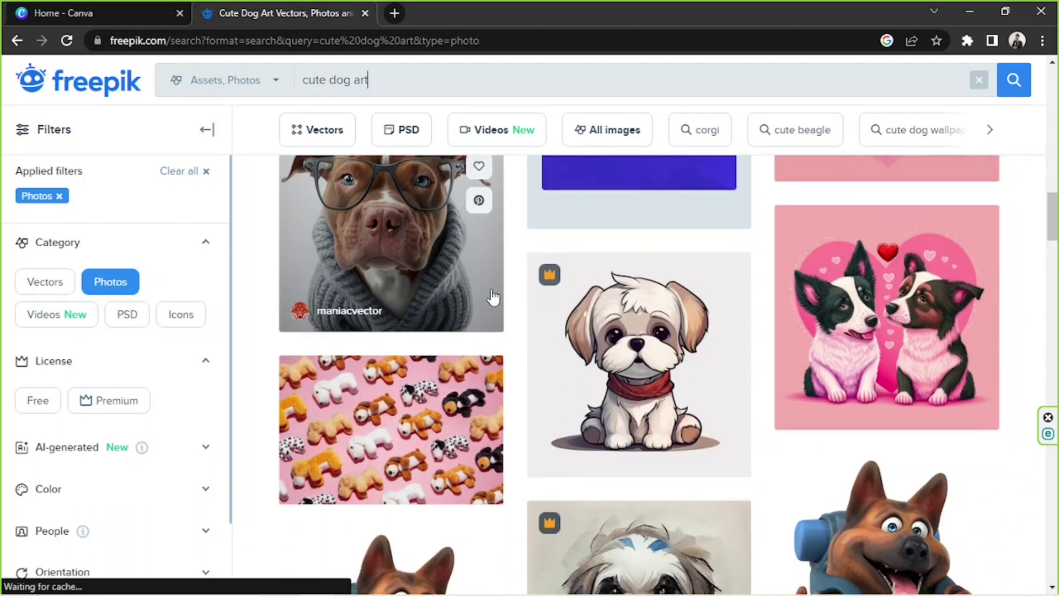
pyautogui.scroll(-8, 493, 298)
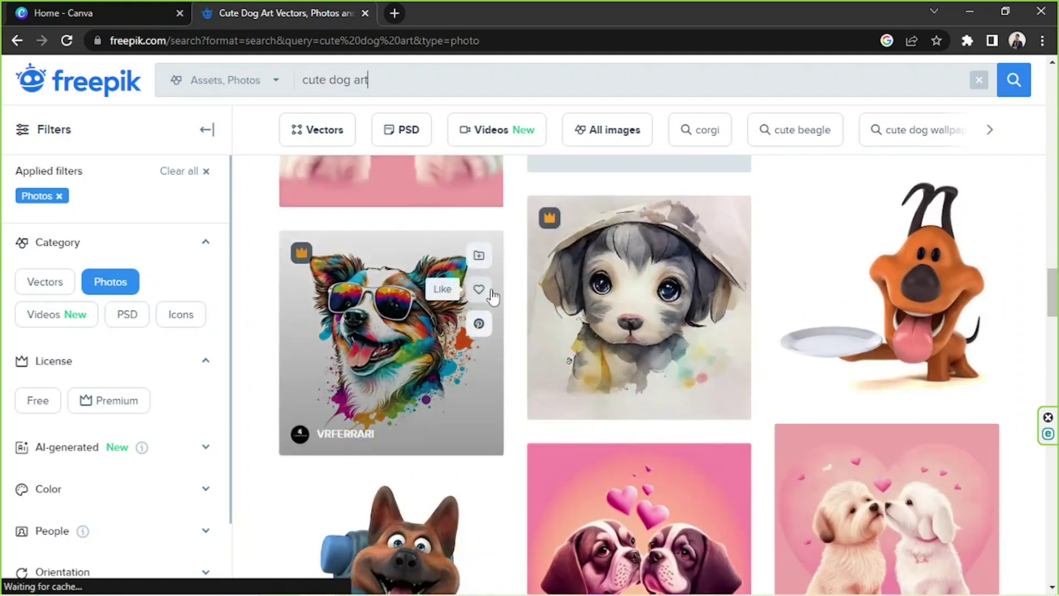
pyautogui.scroll(-8, 492, 297)
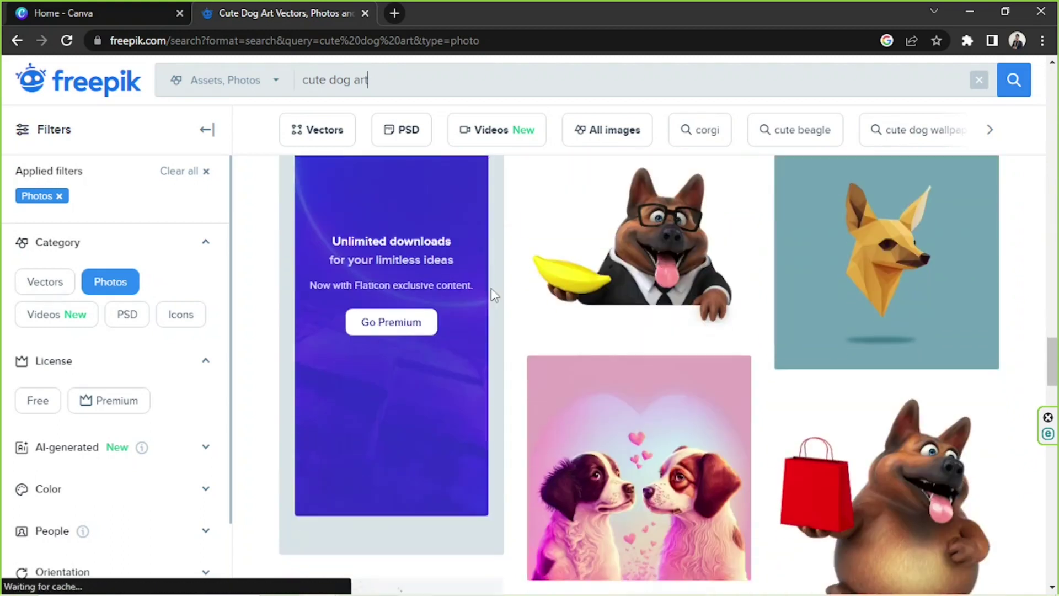
pyautogui.scroll(-5, 491, 289)
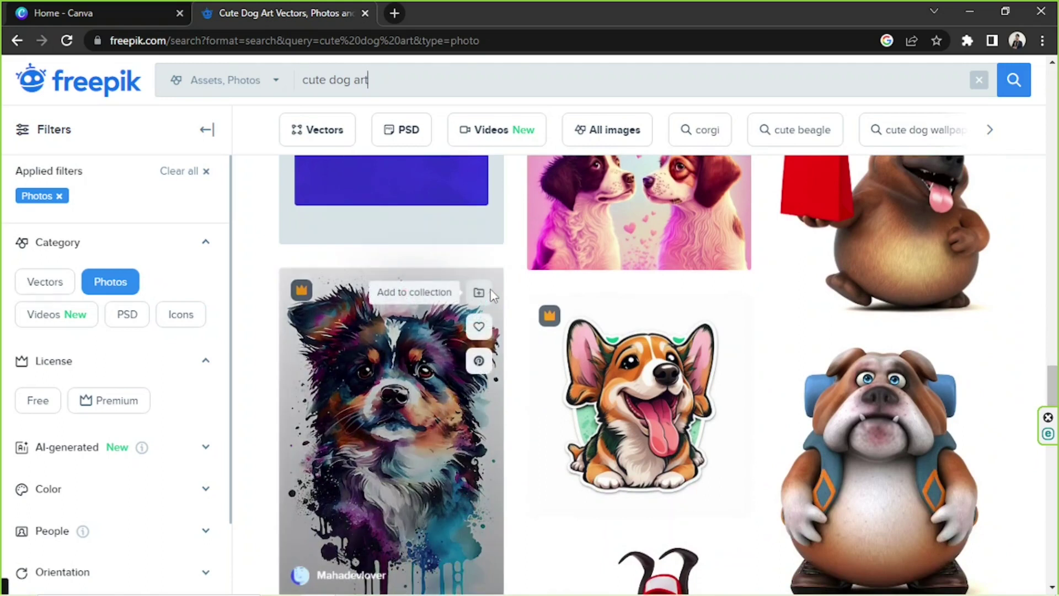
pyautogui.scroll(-10, 493, 296)
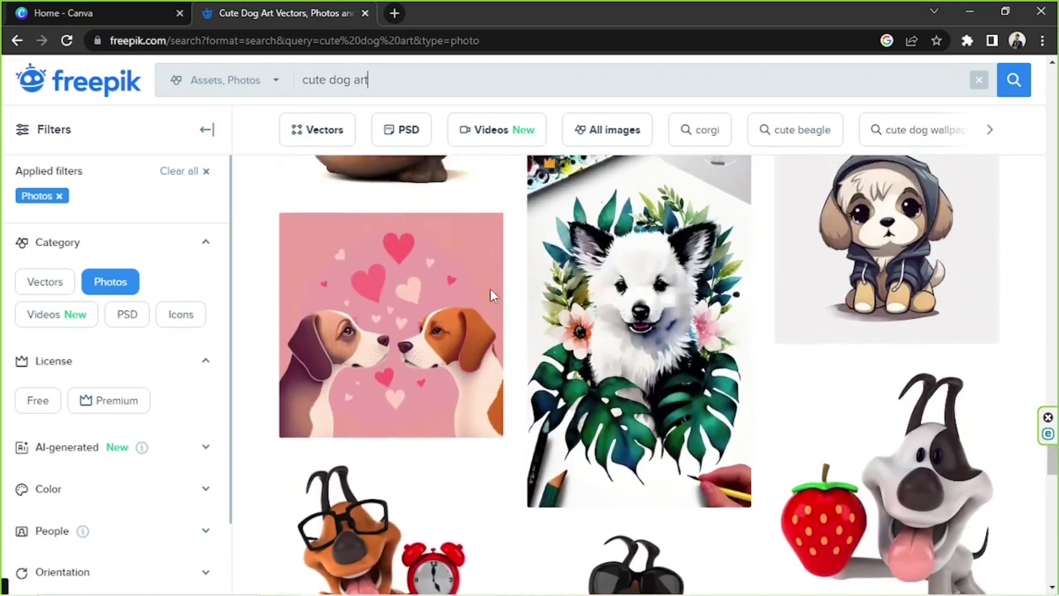
pyautogui.scroll(-10, 491, 293)
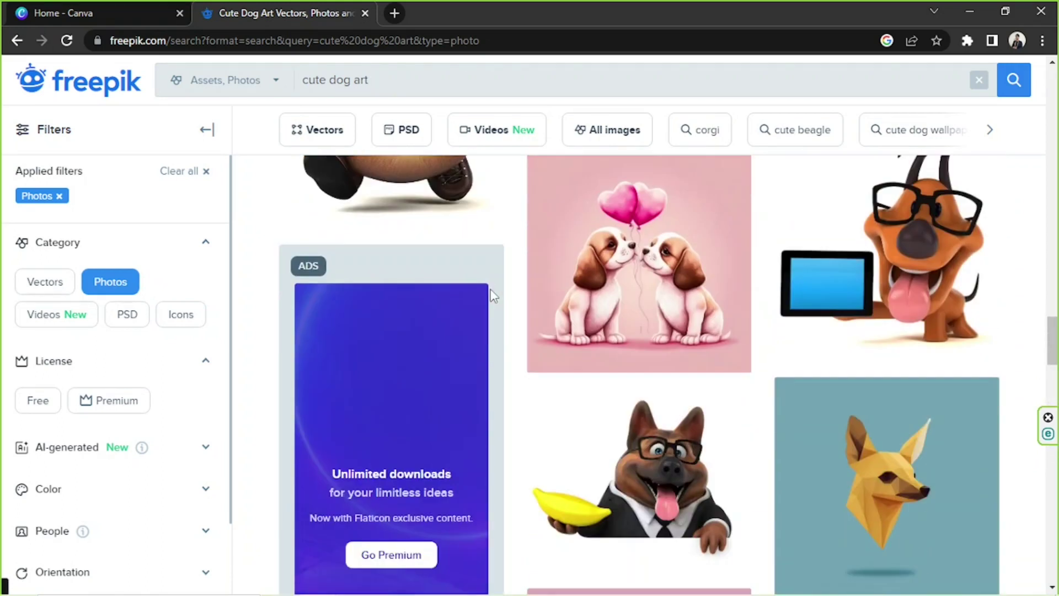
pyautogui.scroll(8, 492, 295)
pyautogui.scroll(-4, 492, 296)
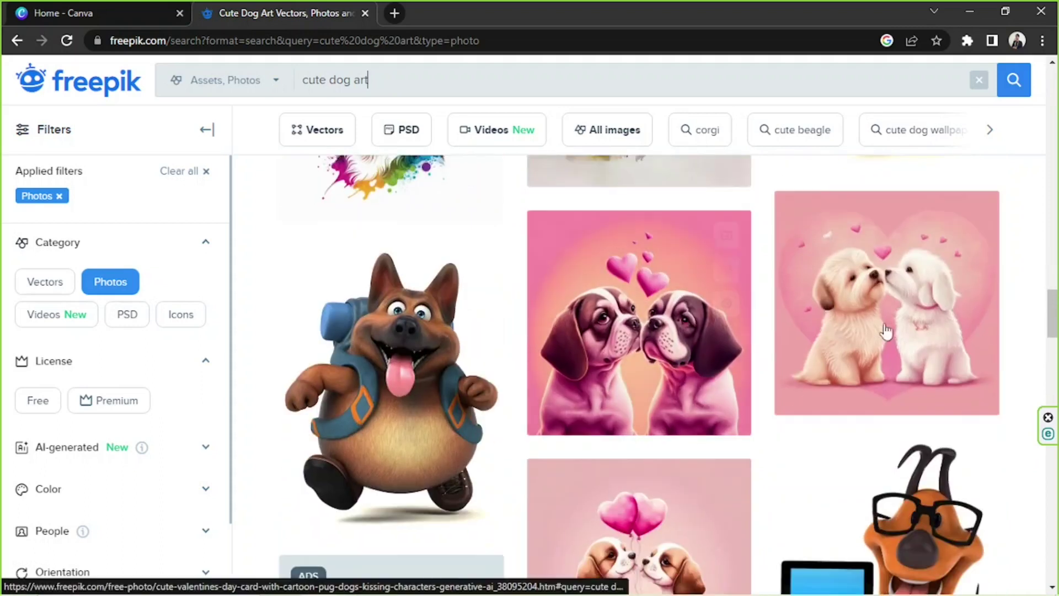
pyautogui.click(859, 308)
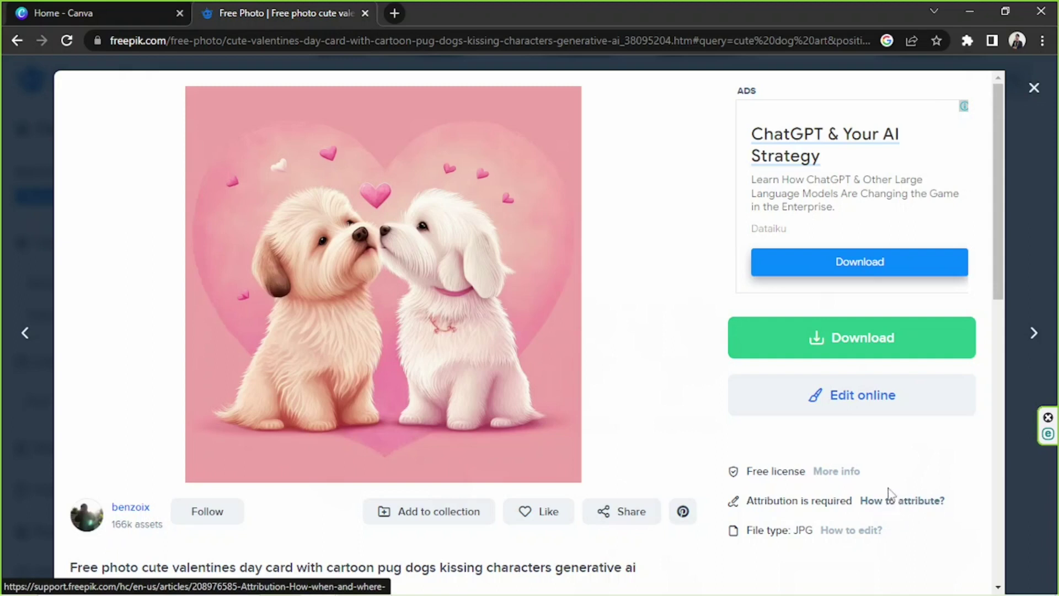
# Step: Download the kissing puppies photo with the free, attribution-required option and save it as a JPEG in the Canva Samples folder "1"
pyautogui.click(848, 343)
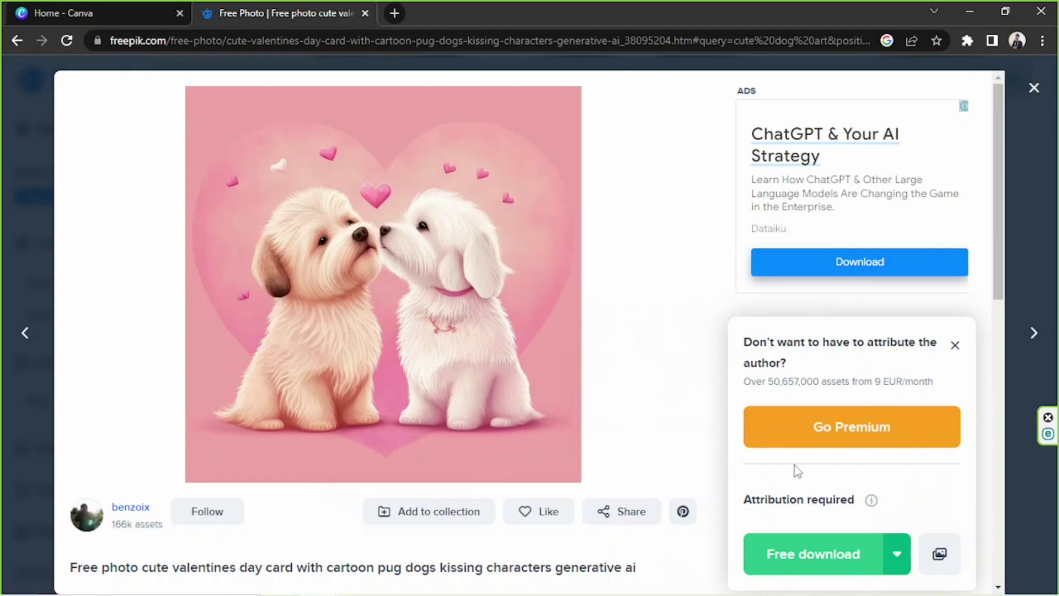
pyautogui.scroll(-1, 822, 441)
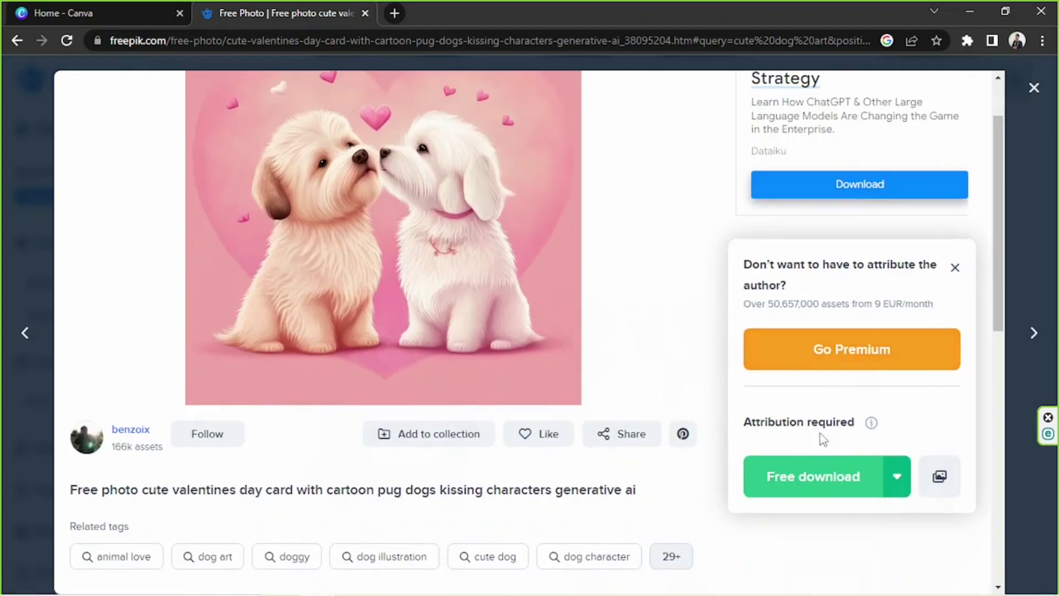
pyautogui.scroll(1, 821, 439)
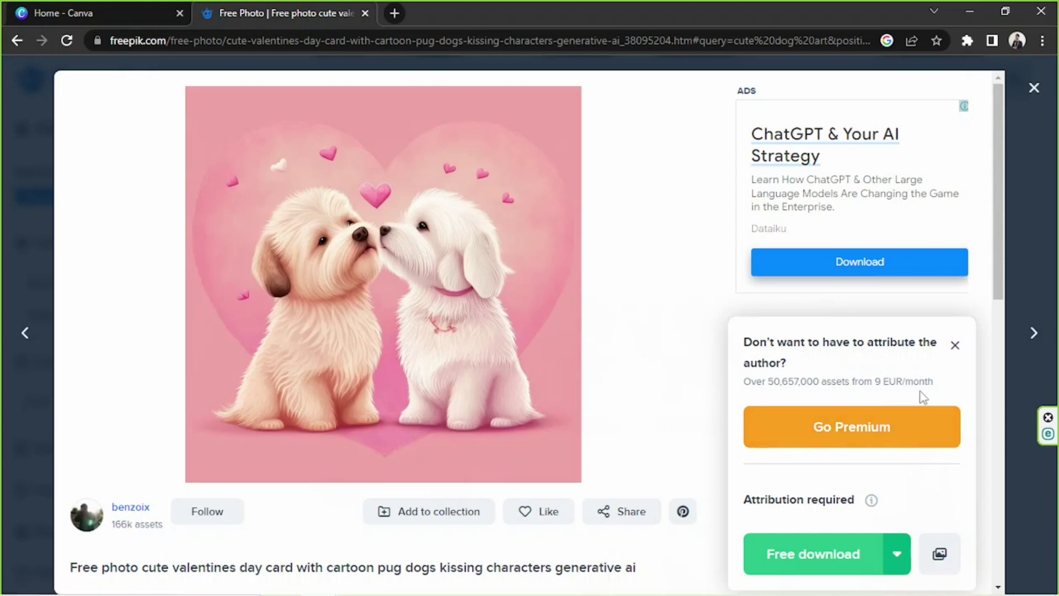
pyautogui.scroll(-1, 922, 396)
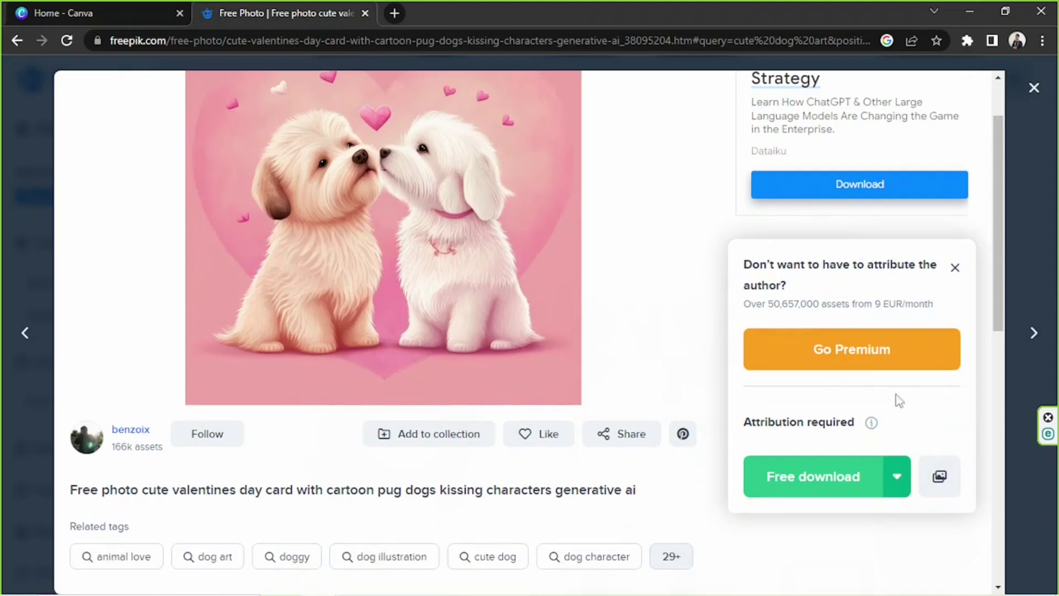
pyautogui.click(805, 477)
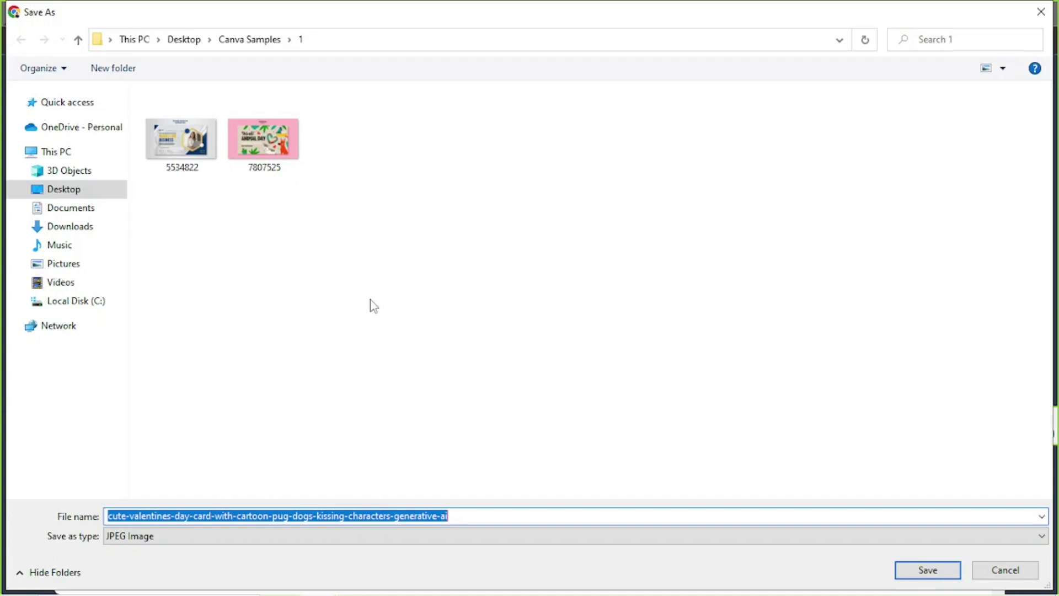
pyautogui.click(918, 572)
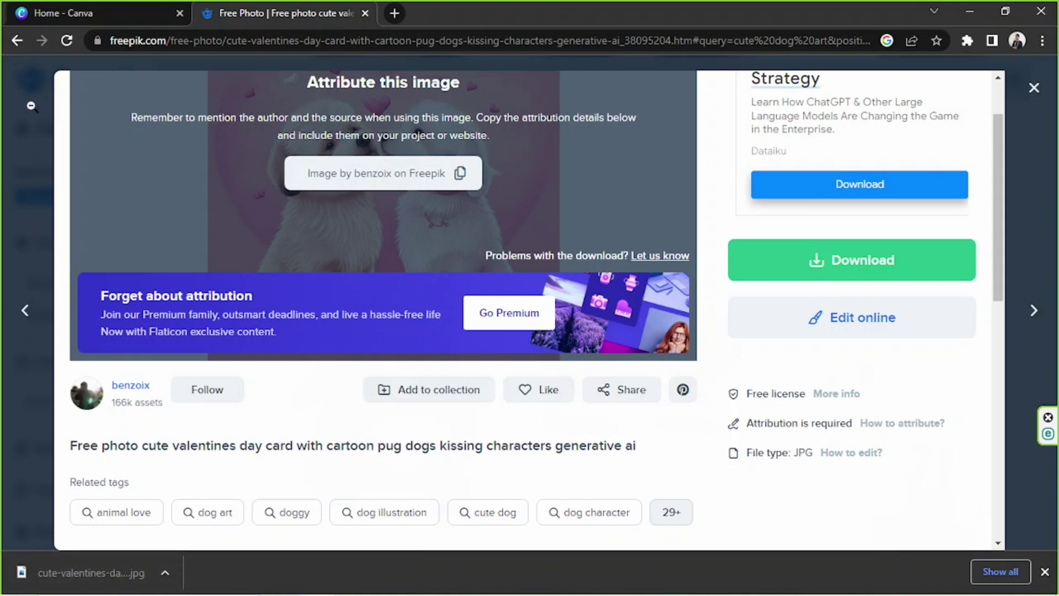
# Step: Switch to Canva and replace the home page's template search text with "youtube thumbnail"
pyautogui.click(72, 14)
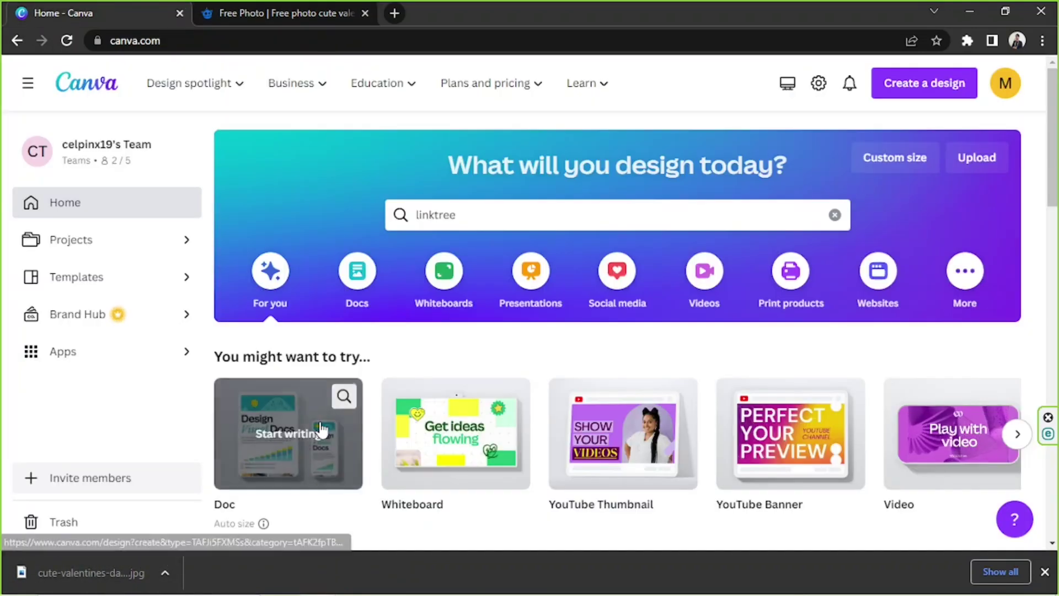
pyautogui.scroll(-4, 333, 359)
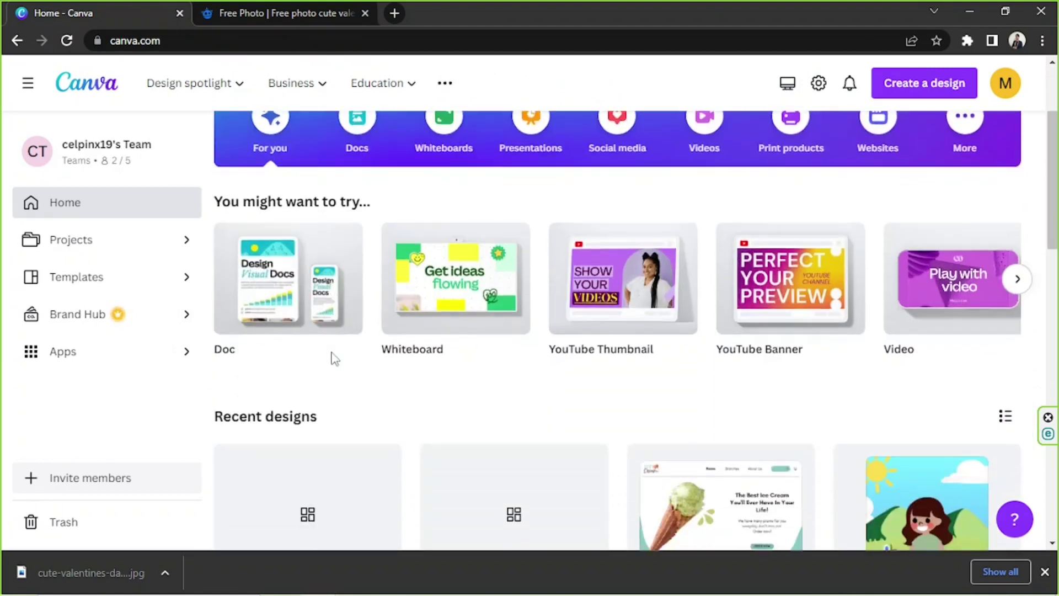
pyautogui.scroll(4, 333, 358)
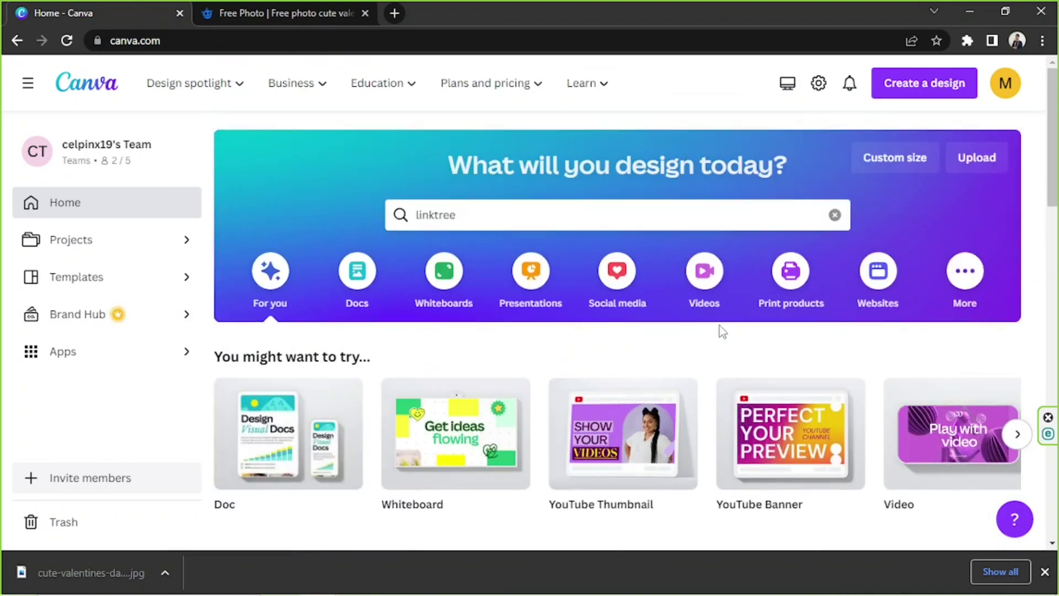
pyautogui.click(556, 205)
pyautogui.press('BackSpace')
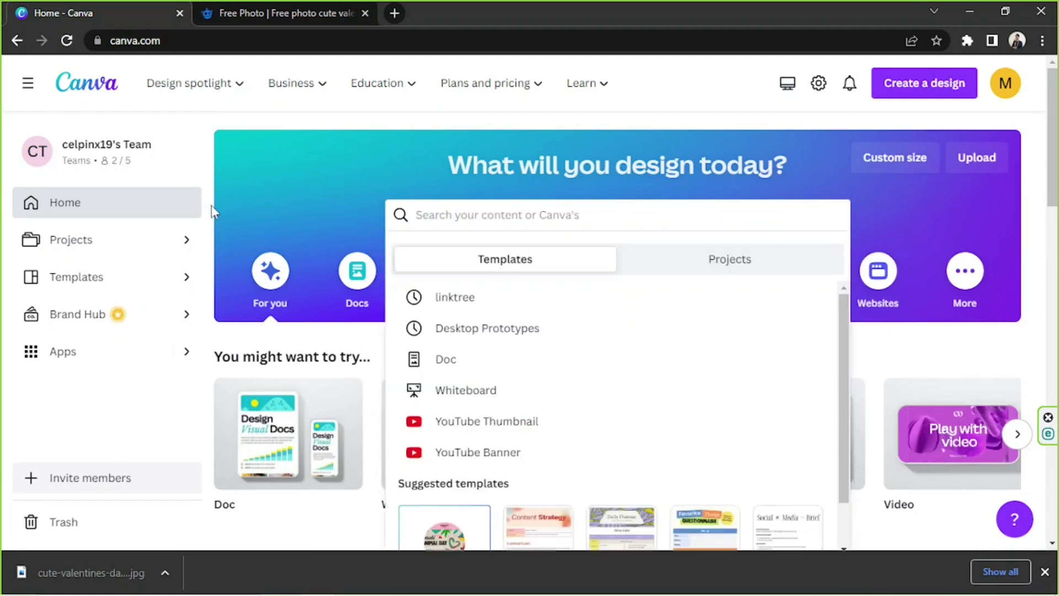
pyautogui.write('youtube')
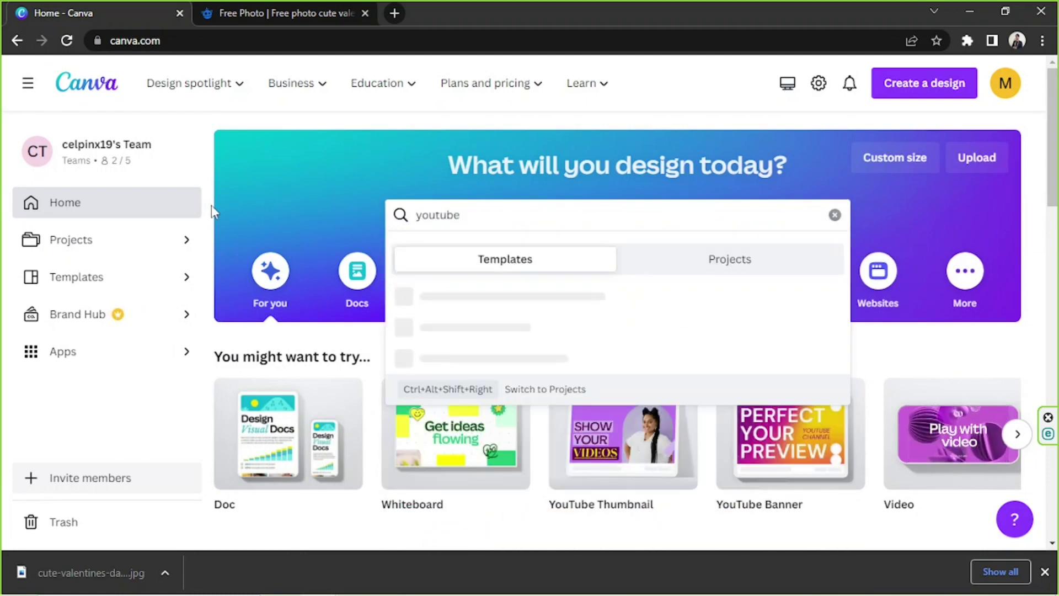
pyautogui.write(' thumbnail')
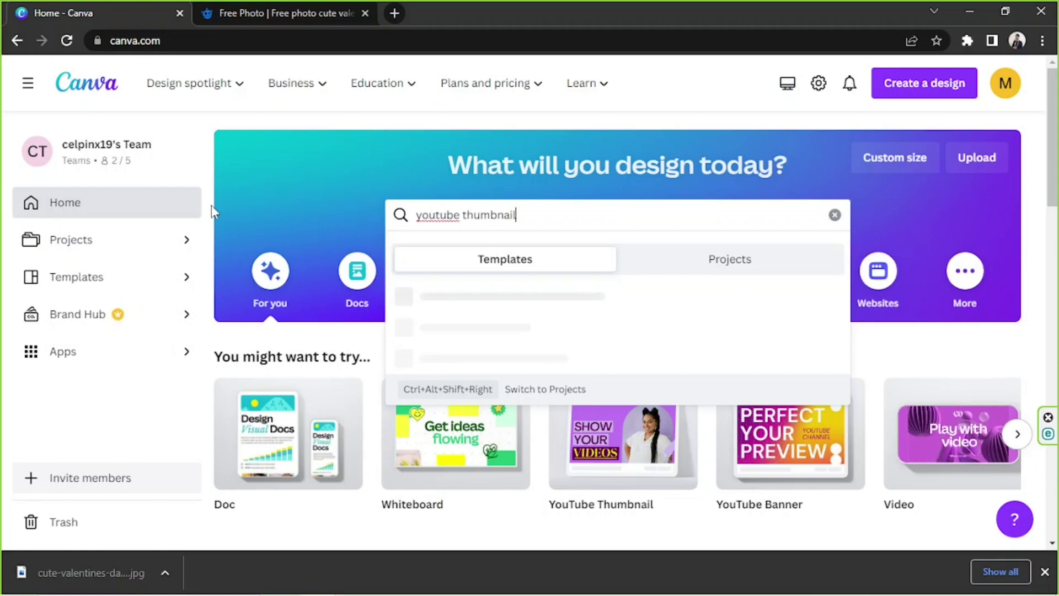
# Step: Reuse the search phrase to find the matching design type and create a blank YouTube Thumbnail design
pyautogui.tripleClick(468, 214)
pyautogui.hotkey('ctrl', 'c')
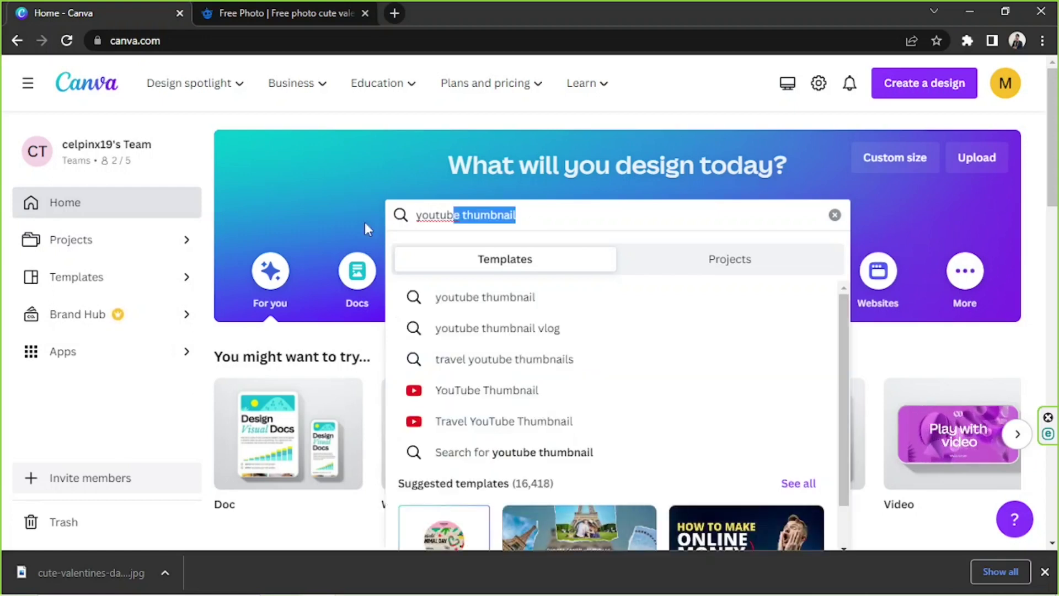
pyautogui.click(950, 84)
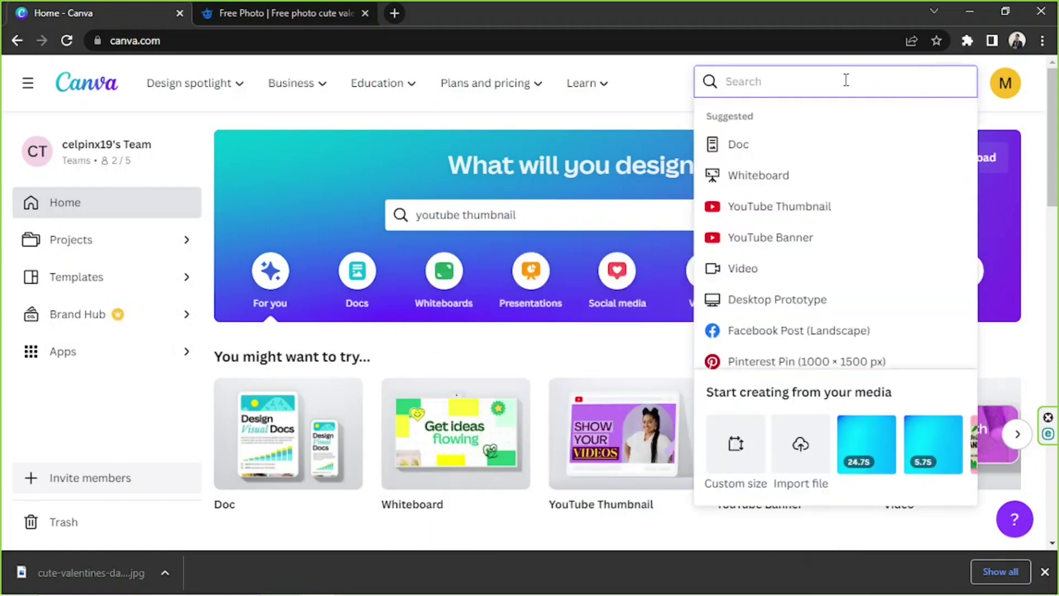
pyautogui.hotkey('ctrl', 'v')
pyautogui.click(817, 120)
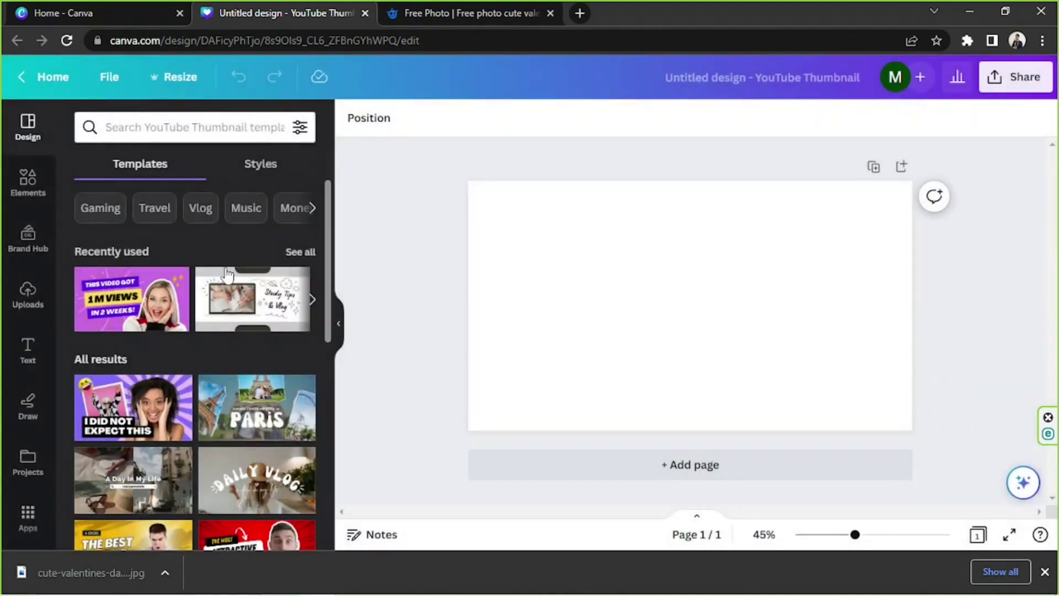
# Step: Upload the downloaded cute-valentines-day-card puppies image from the Canva Samples folder "1"
pyautogui.click(26, 298)
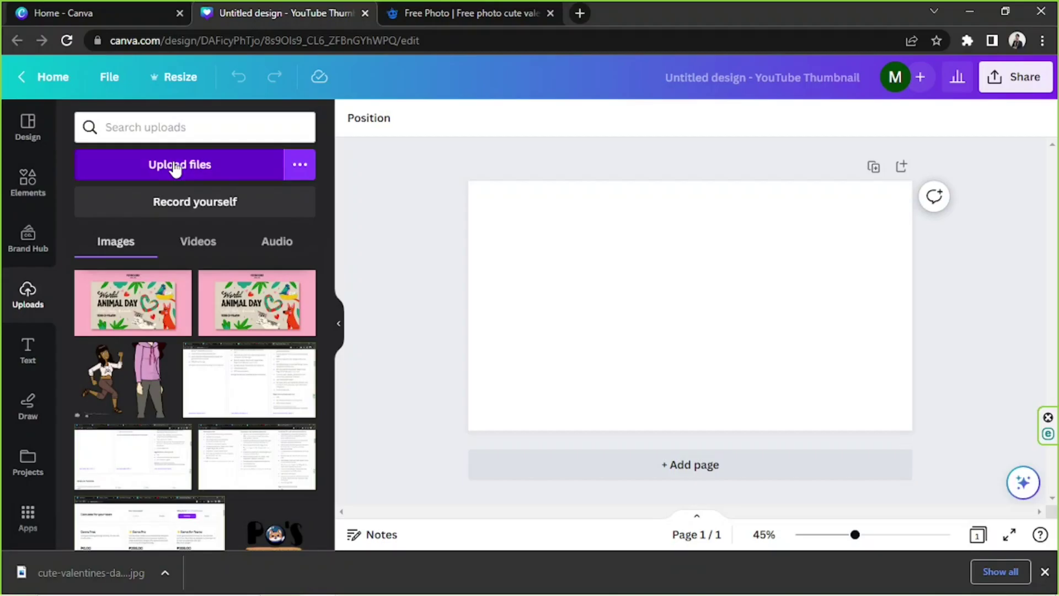
pyautogui.click(173, 162)
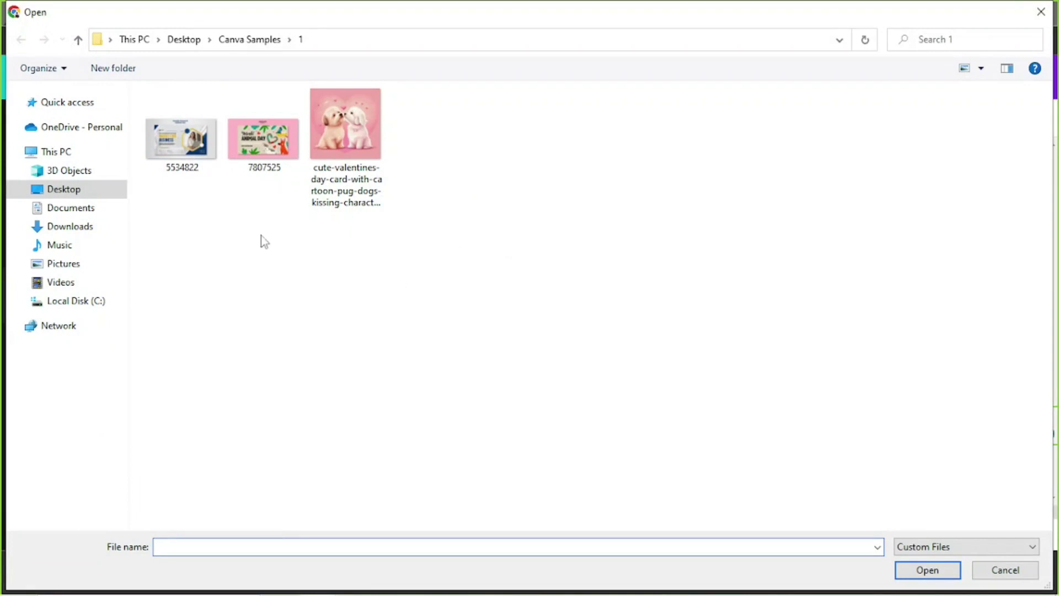
pyautogui.click(349, 142)
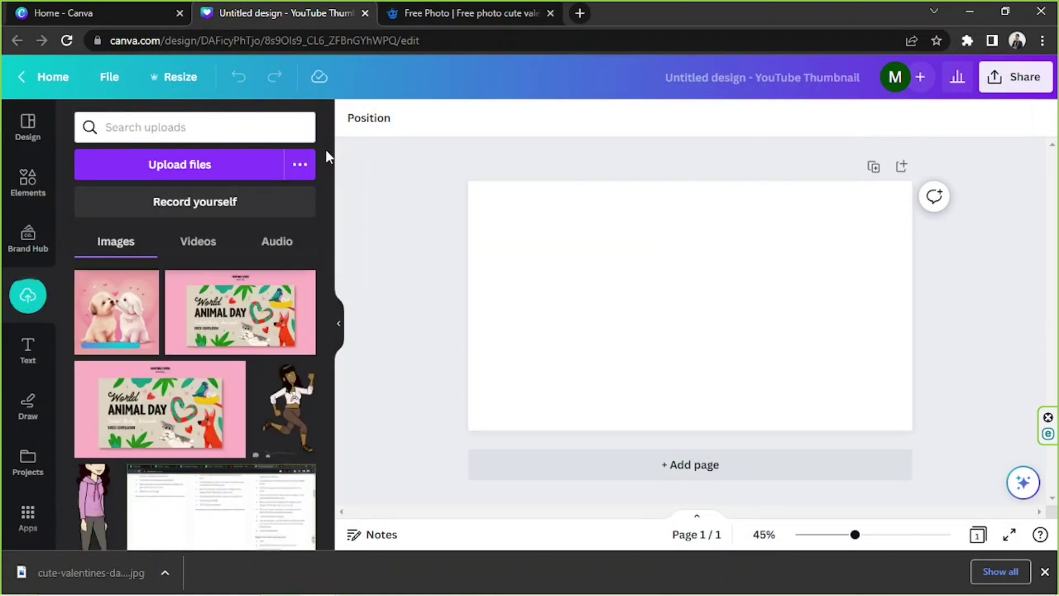
# Step: Add the uploaded puppies image to the blank page, enlarge it to cover the page height and align it with the upper edge
pyautogui.click(130, 326)
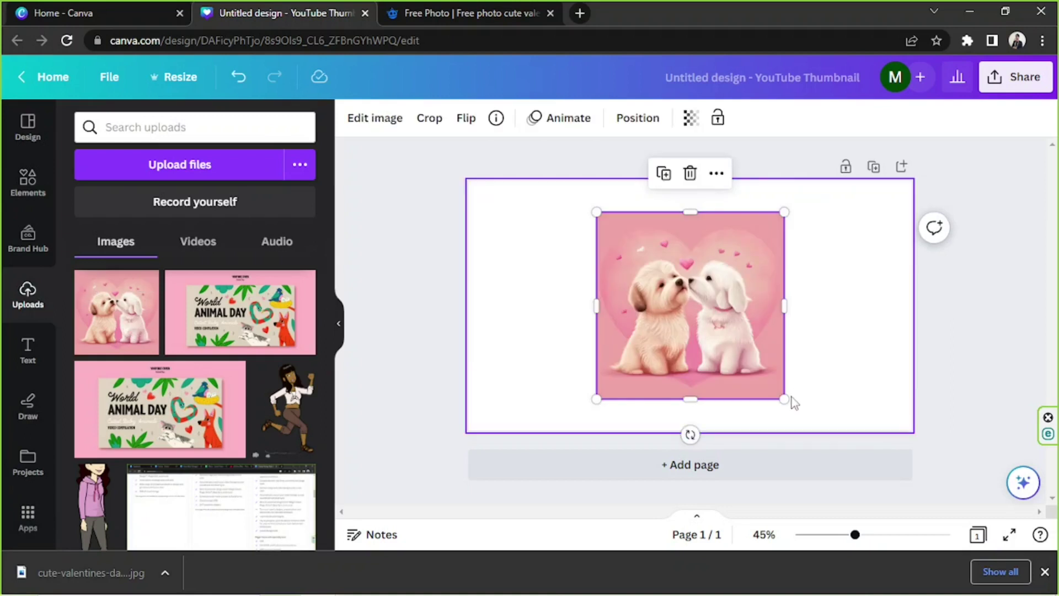
pyautogui.moveTo(784, 399); pyautogui.dragTo(856, 464)
pyautogui.moveTo(817, 420); pyautogui.dragTo(802, 394)
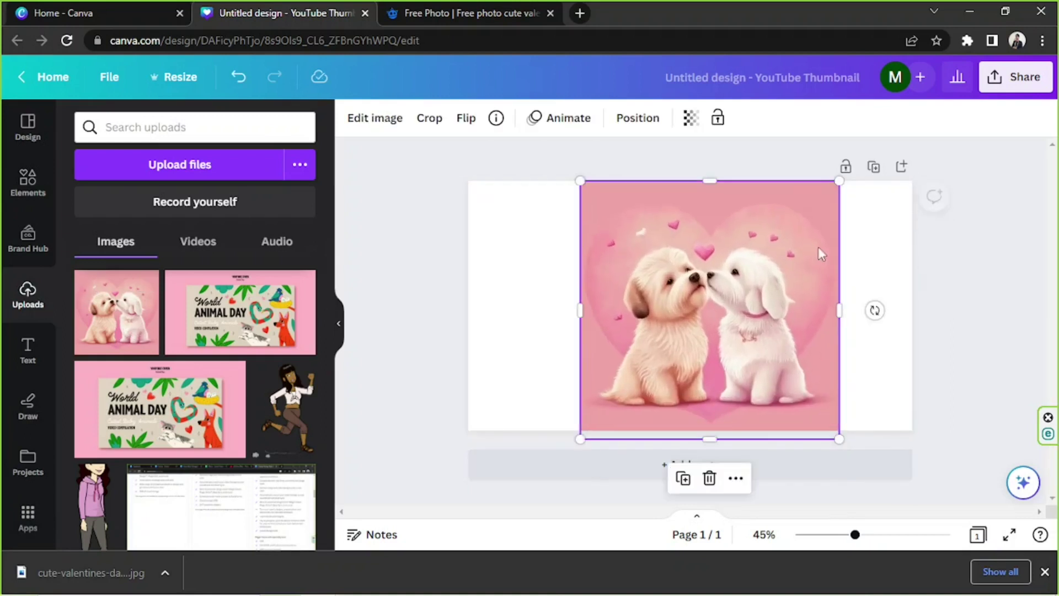
# Step: Shrink the puppies image to fit within the page height and reposition it near the page's centre
pyautogui.moveTo(837, 183); pyautogui.dragTo(818, 211)
pyautogui.moveTo(784, 373); pyautogui.dragTo(789, 358)
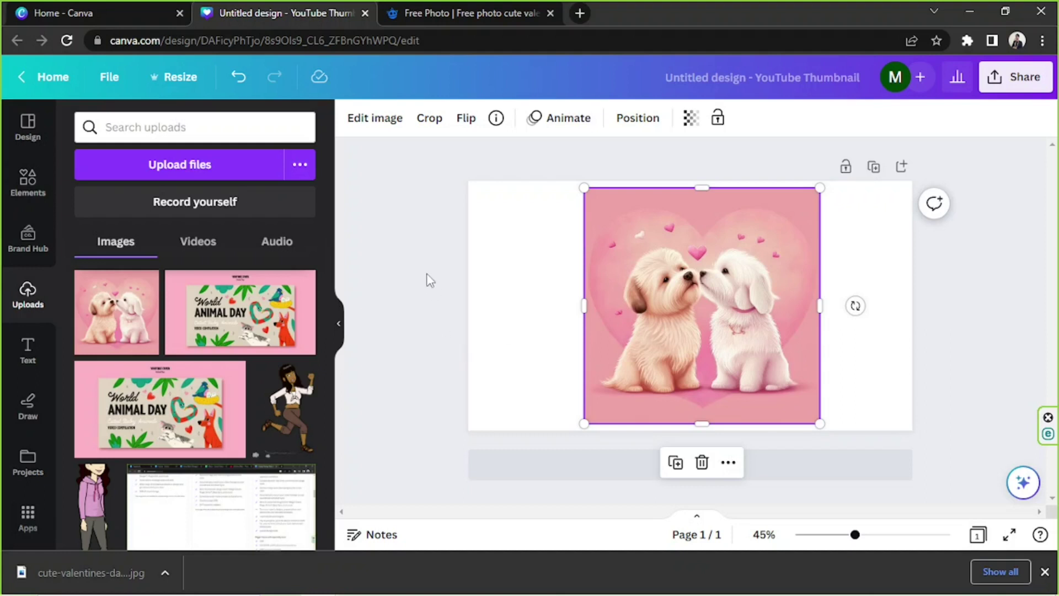
# Step: Switch to Freepik and open the Templates category from its home page
pyautogui.click(436, 8)
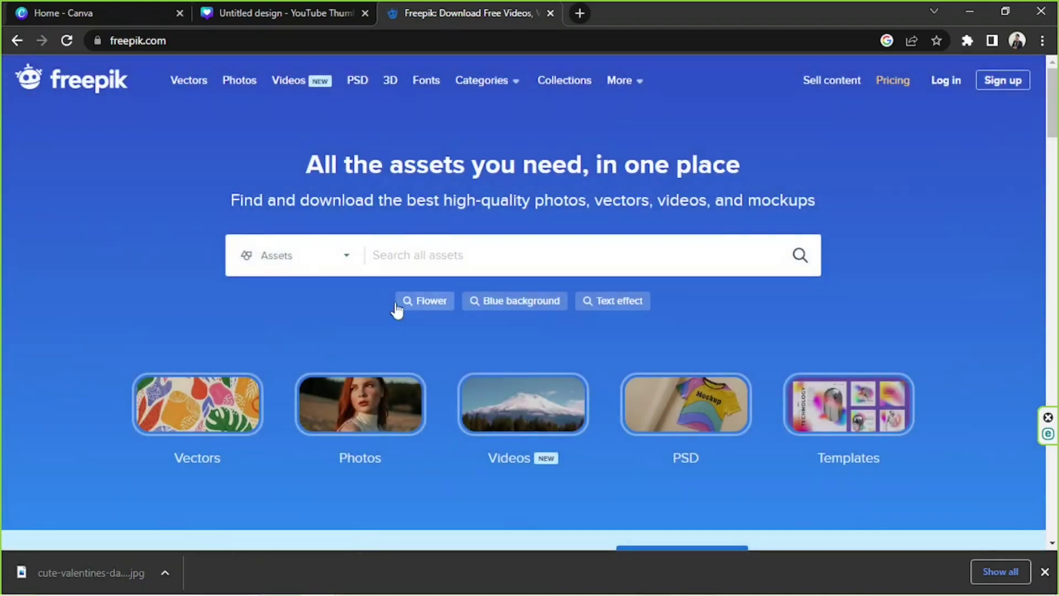
pyautogui.scroll(-3, 507, 261)
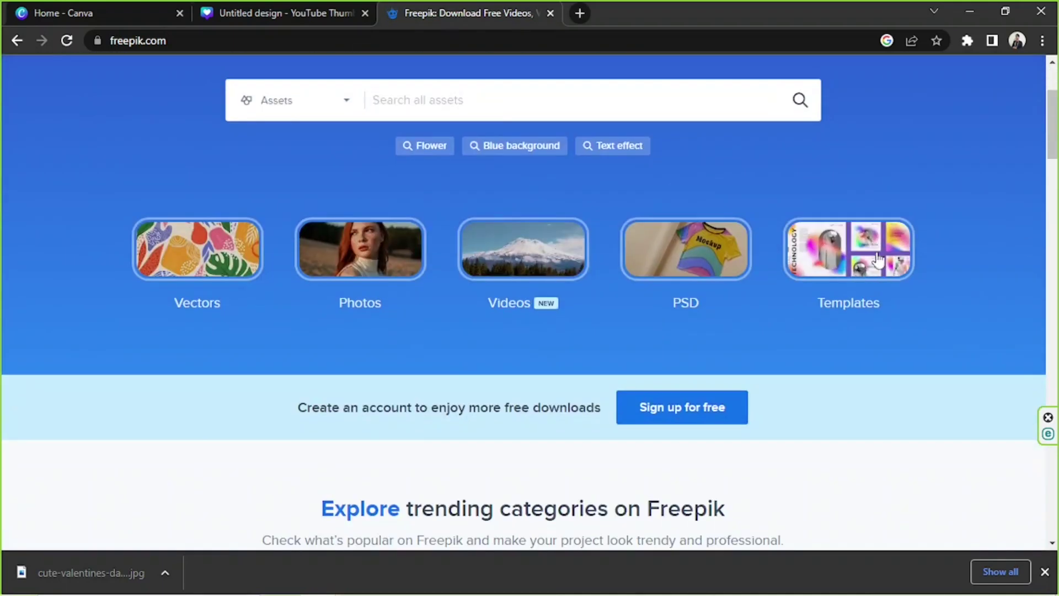
pyautogui.click(837, 264)
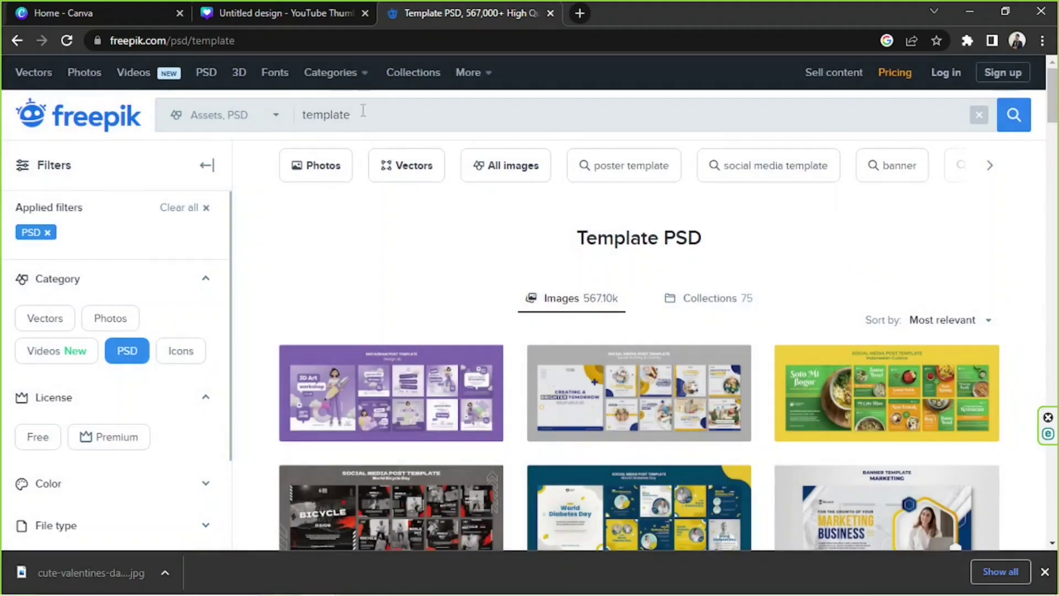
# Step: Replace the search term with "birthday card" and run the search among the PSD assets
pyautogui.moveTo(356, 116); pyautogui.dragTo(260, 111)
pyautogui.scroll(-3, 433, 147)
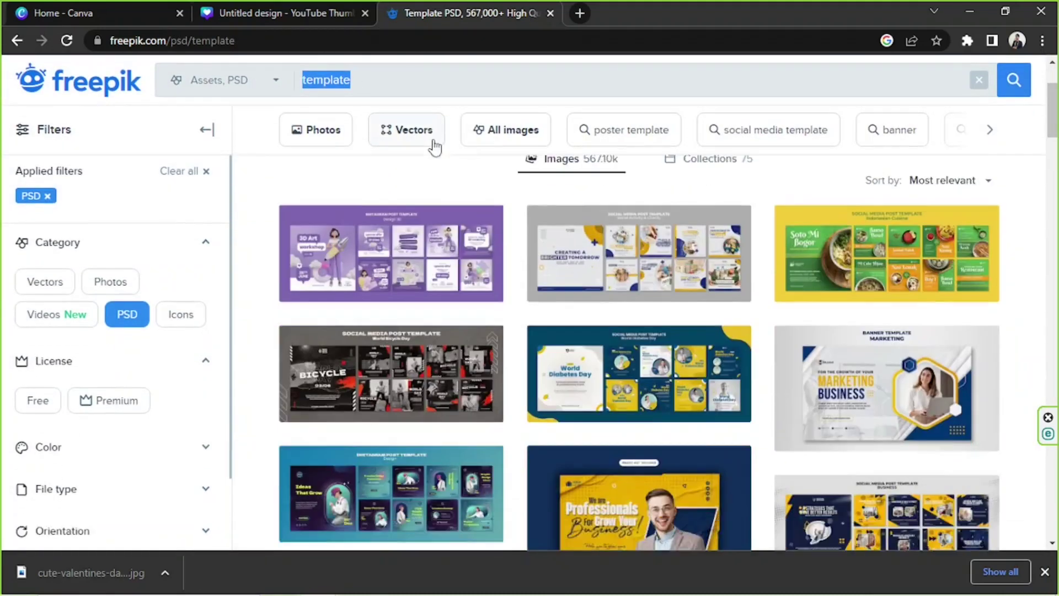
pyautogui.scroll(3, 431, 150)
pyautogui.write('birthday card')
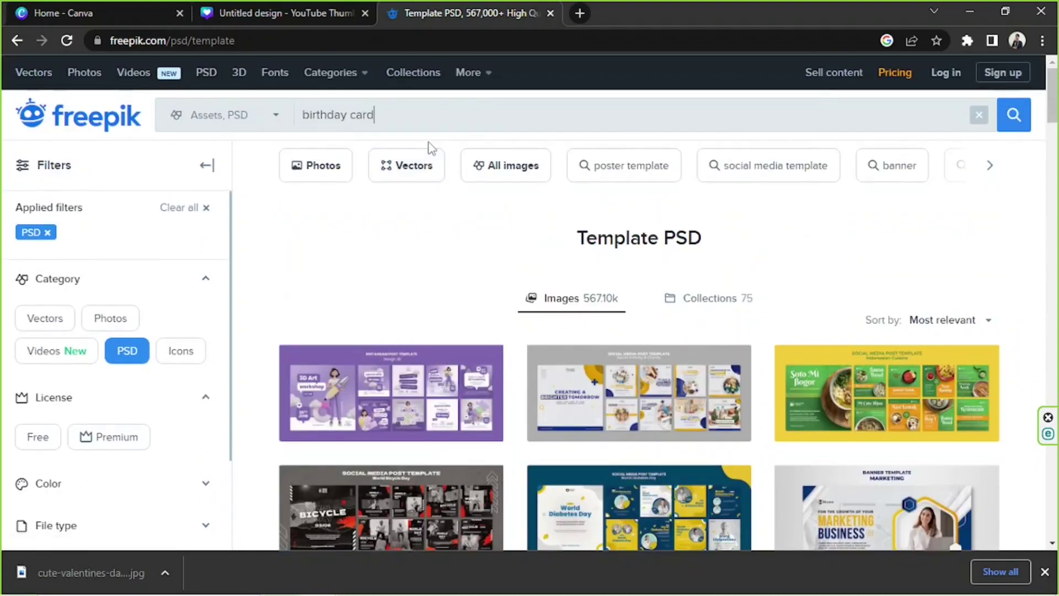
pyautogui.press('Return')
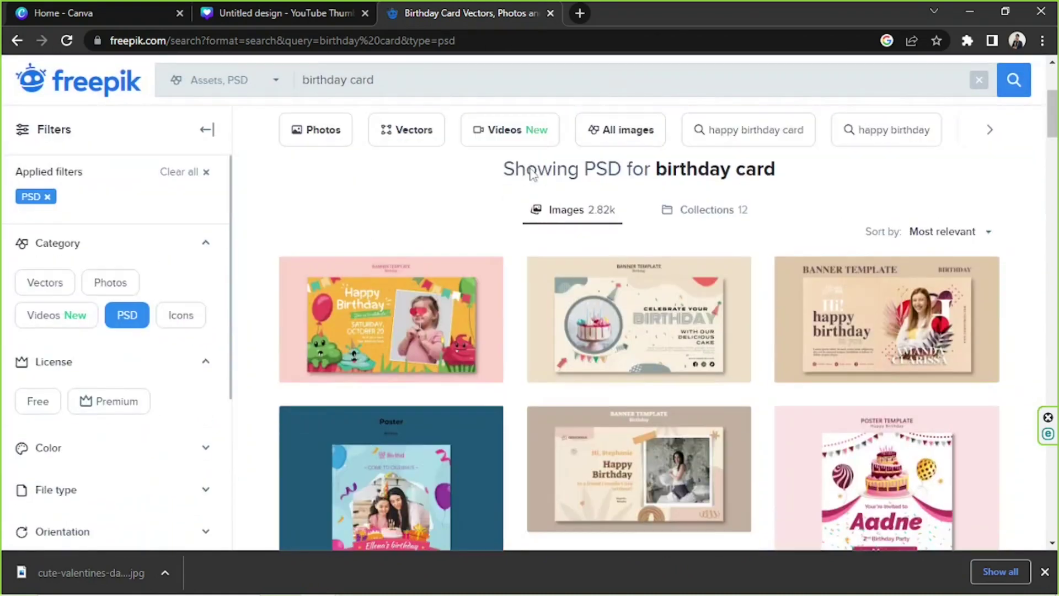
# Step: Examine the birthday card PSD results for a suitable banner template
pyautogui.scroll(-3, 511, 175)
pyautogui.scroll(3, 422, 249)
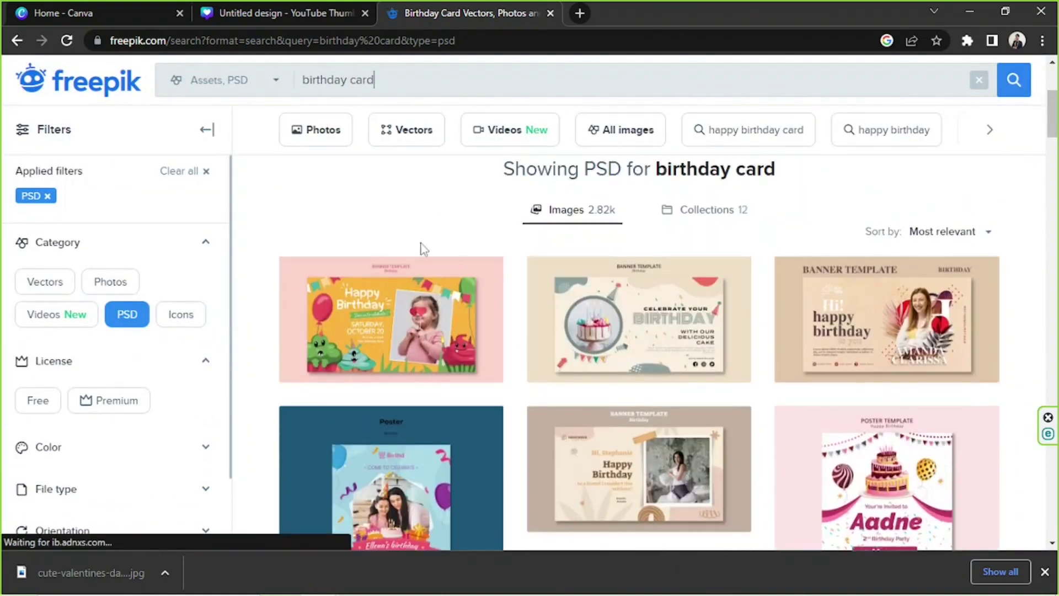
pyautogui.scroll(-3, 558, 284)
pyautogui.scroll(-6, 558, 287)
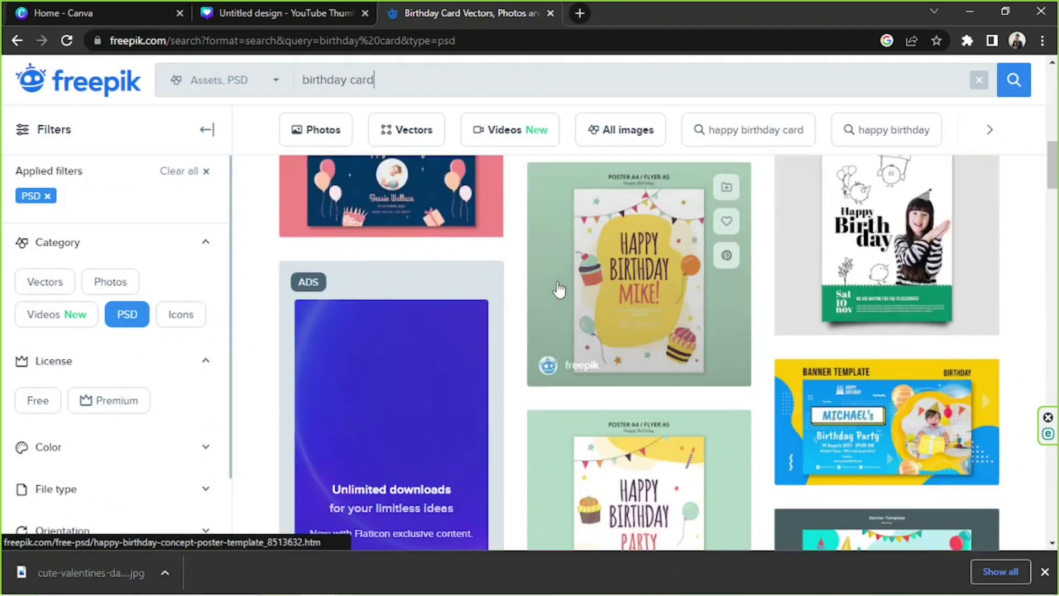
pyautogui.scroll(-10, 558, 288)
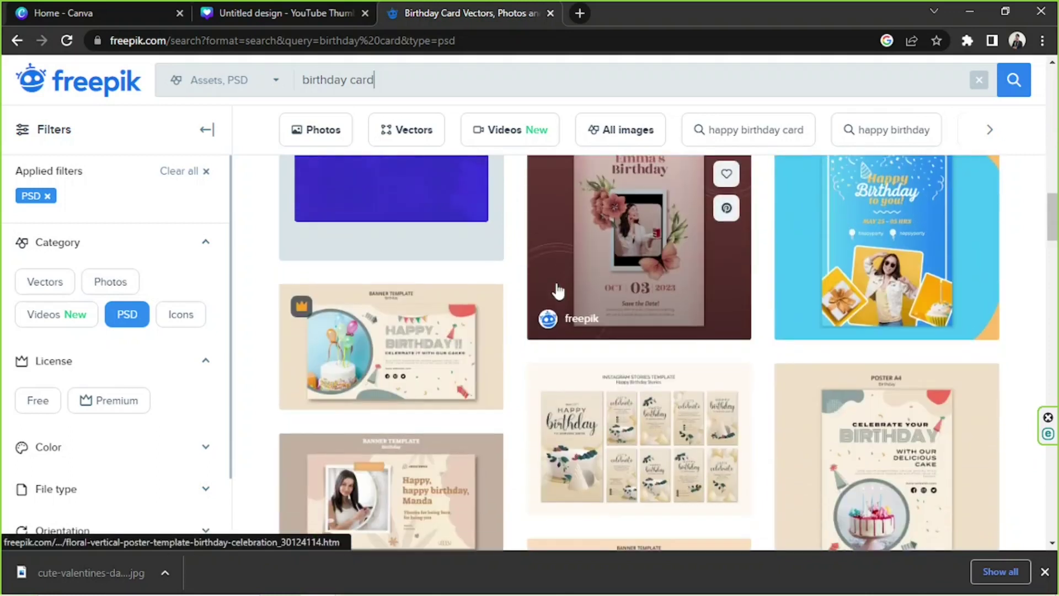
pyautogui.scroll(-5, 557, 290)
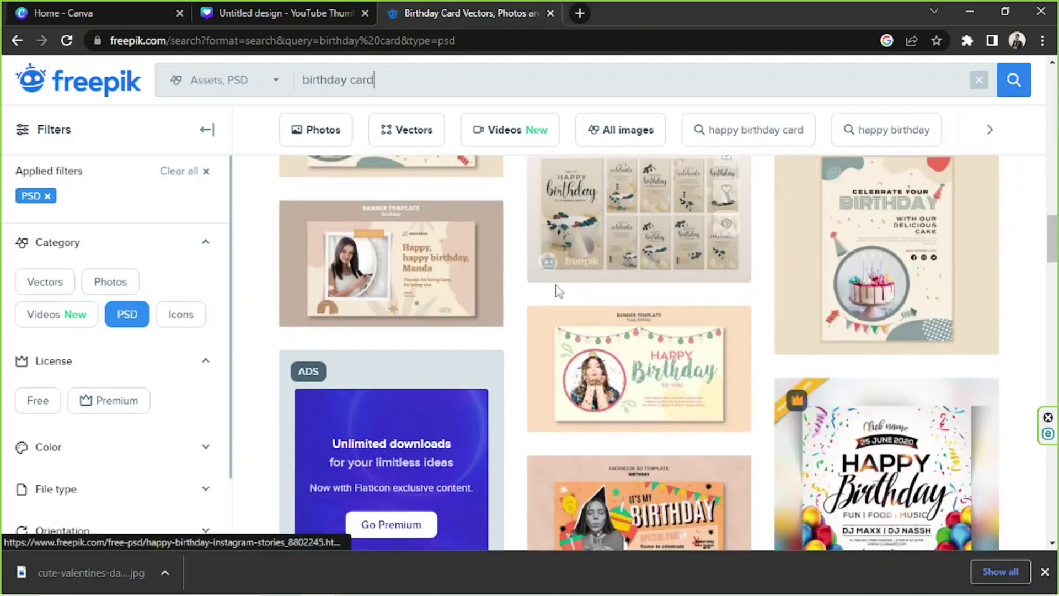
pyautogui.scroll(2, 557, 287)
pyautogui.scroll(-10, 556, 286)
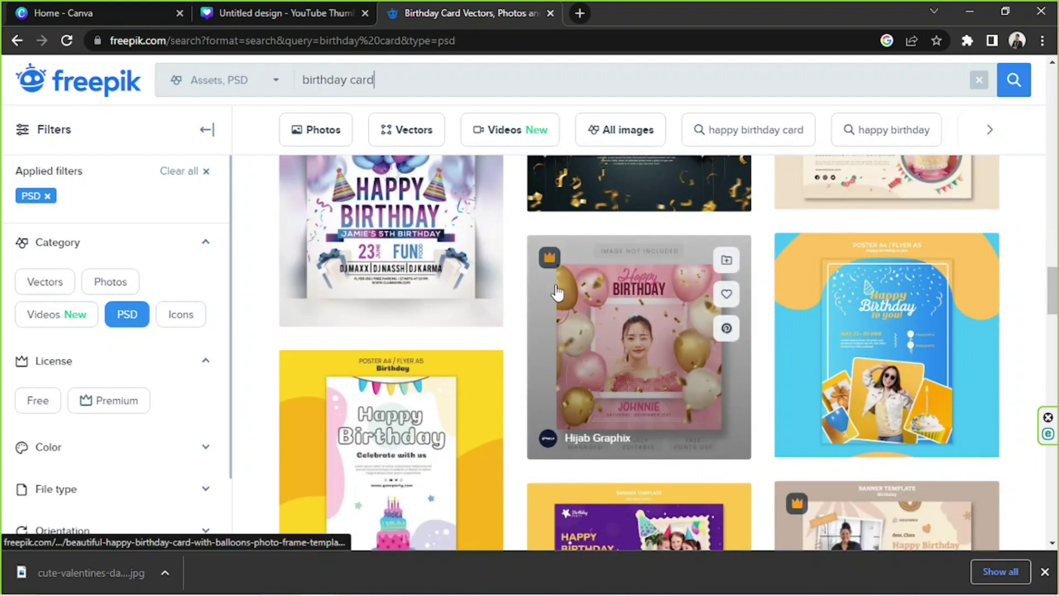
pyautogui.scroll(15, 556, 289)
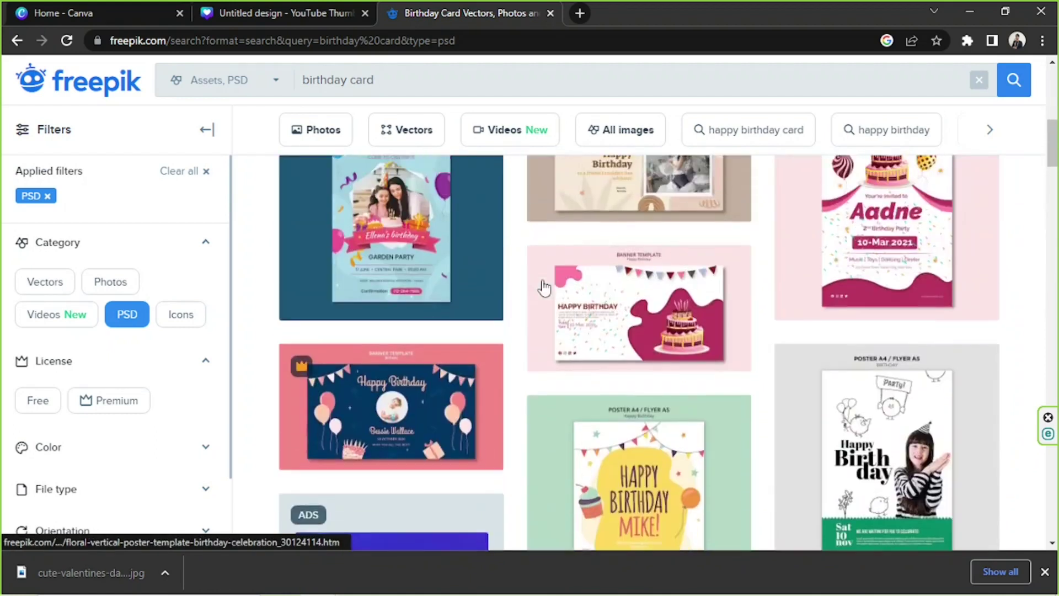
pyautogui.scroll(-2, 543, 286)
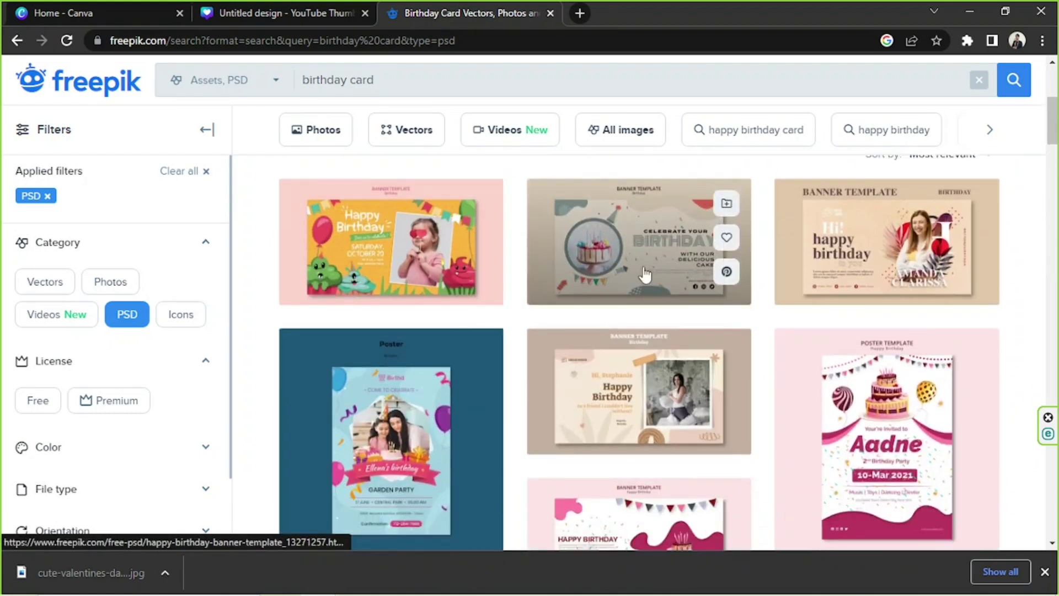
# Step: Open the "Celebrate your Birthday" banner template with the cake and start its free download
pyautogui.click(643, 267)
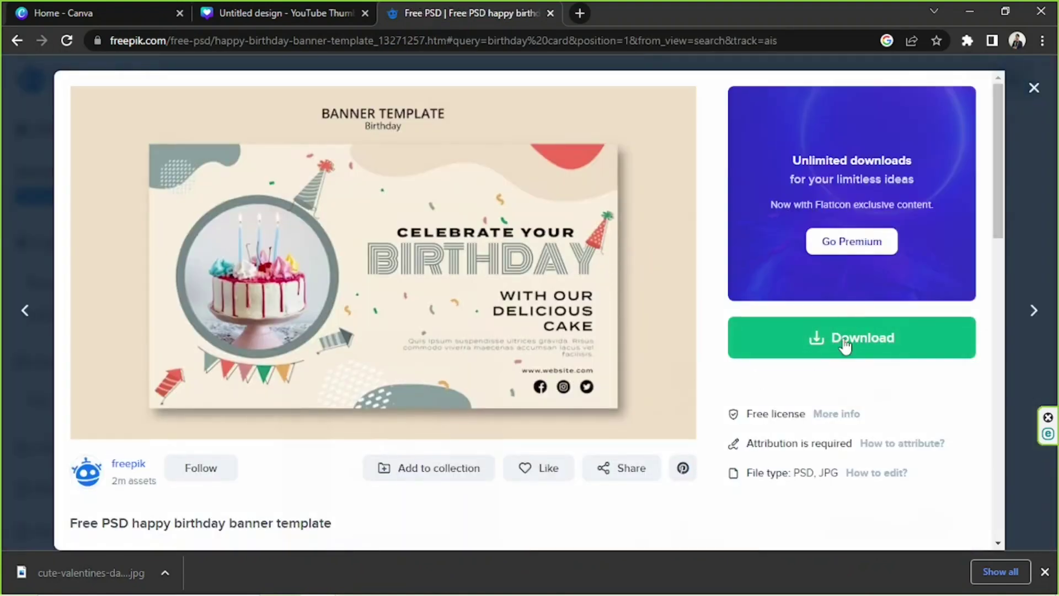
pyautogui.click(844, 346)
pyautogui.scroll(-3, 847, 343)
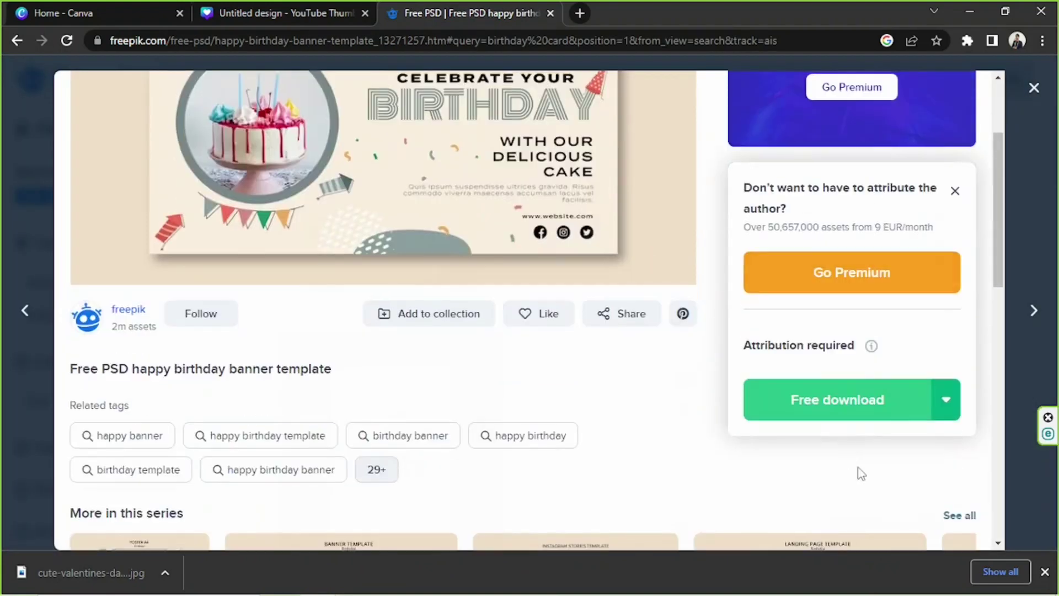
pyautogui.click(848, 400)
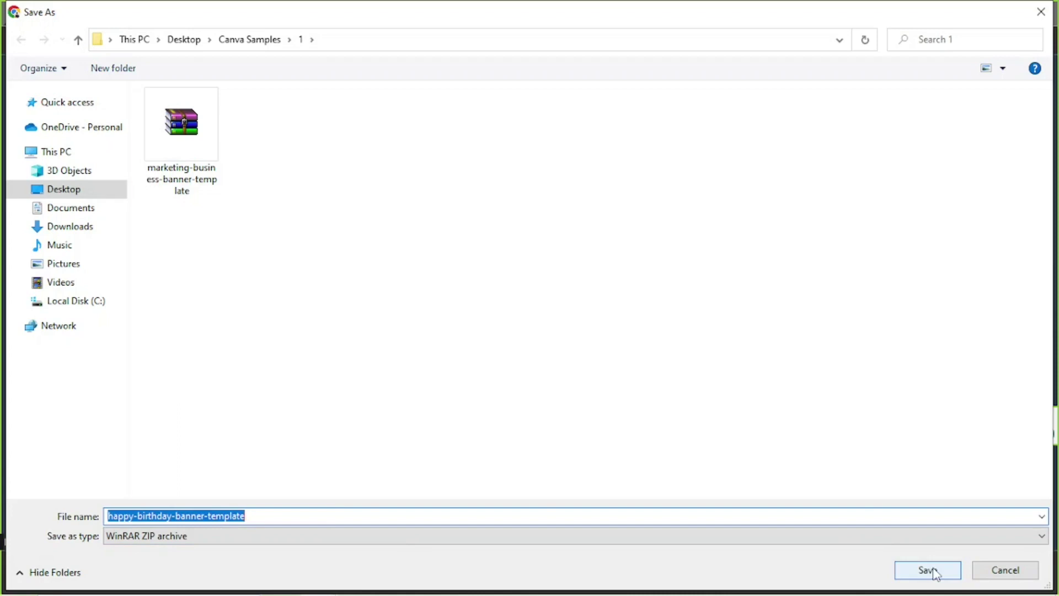
# Step: Create a folder named "Birthday Card Freepik Template" inside Canva Samples folder "1" and save the happy-birthday-banner-template archive in it
pyautogui.rightClick(261, 271)
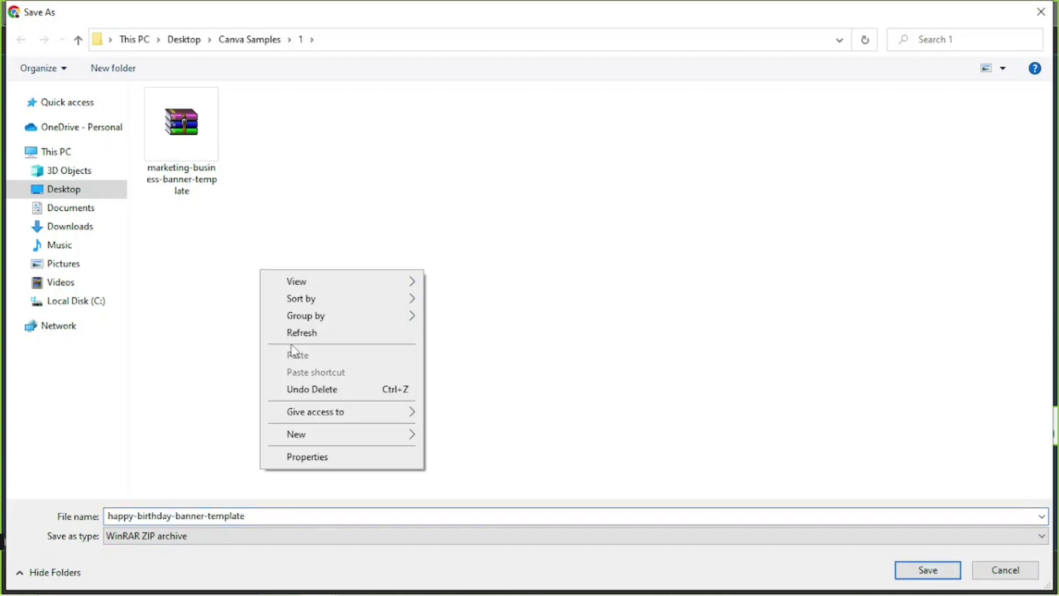
pyautogui.moveTo(305, 436)
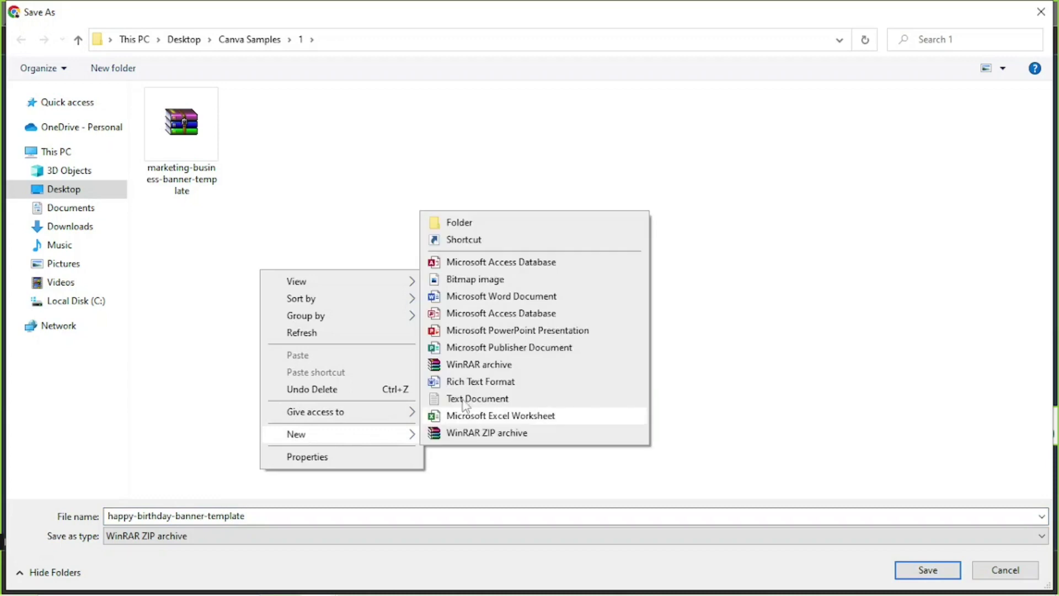
pyautogui.click(499, 223)
pyautogui.write('Bir')
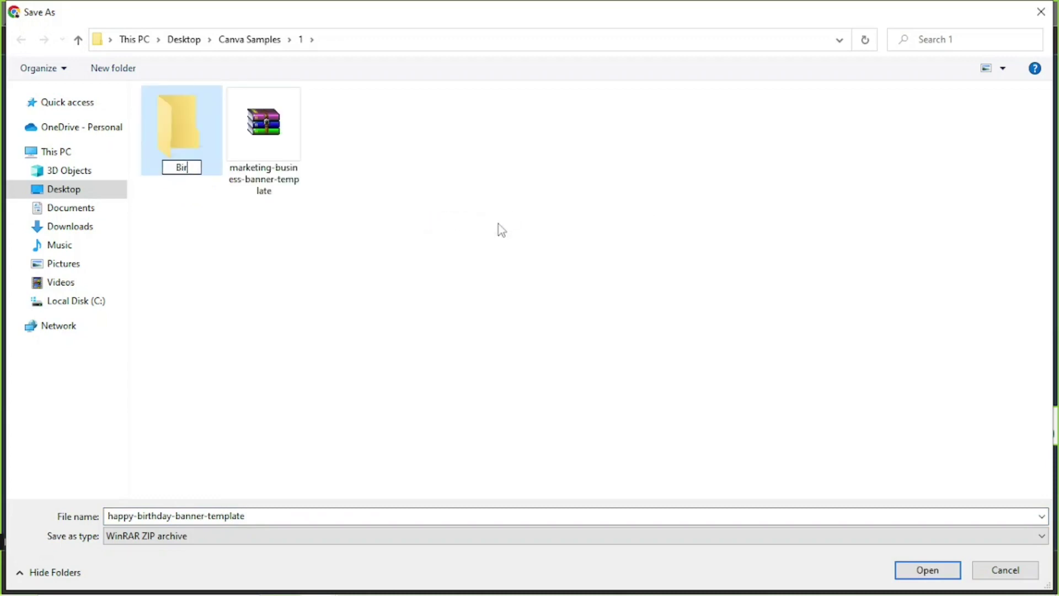
pyautogui.write('thday Card')
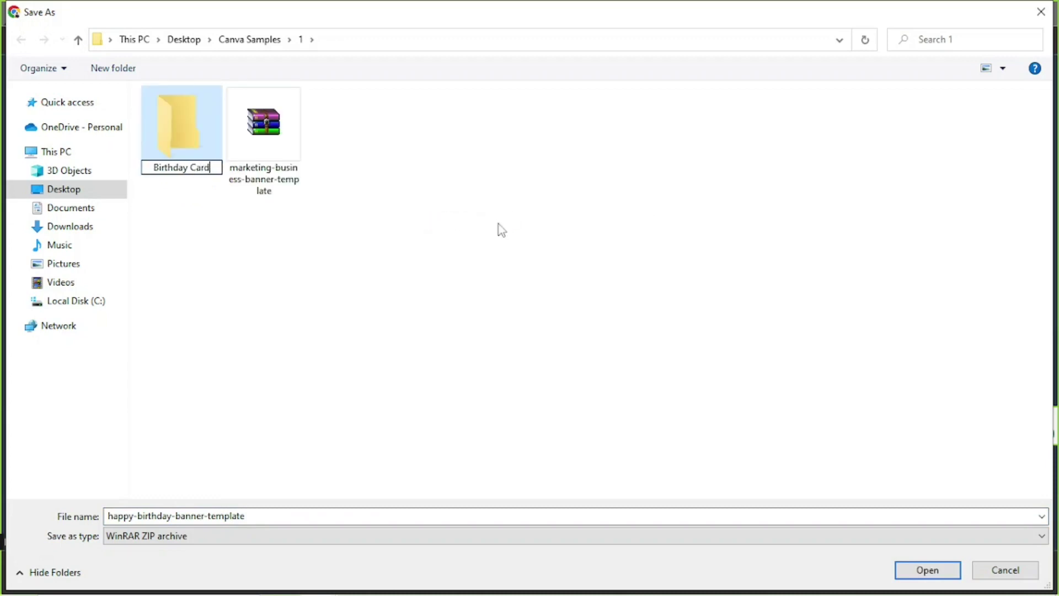
pyautogui.write(' Freepik Template')
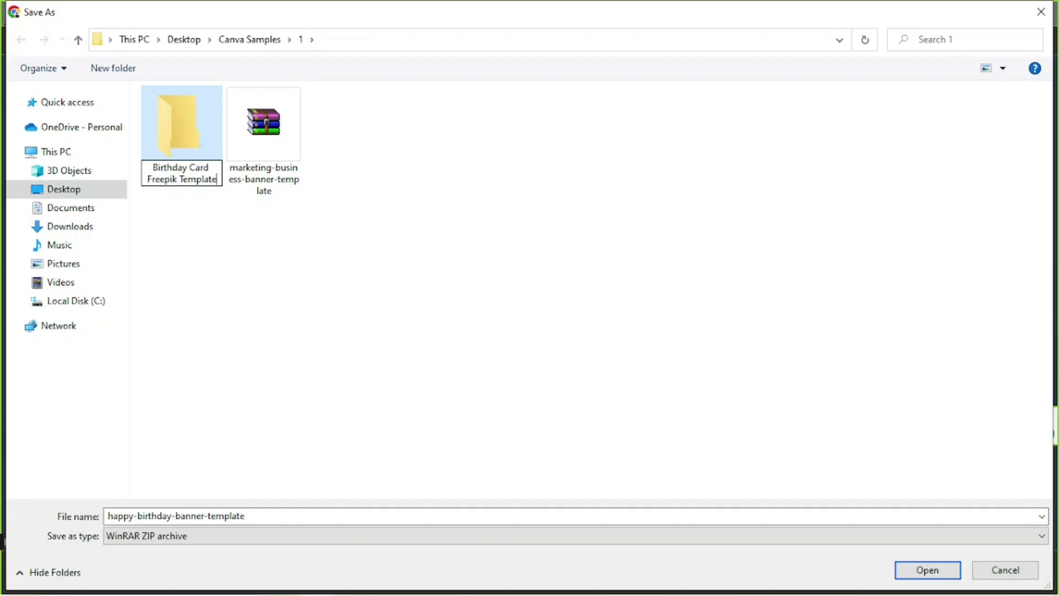
pyautogui.press('Return')
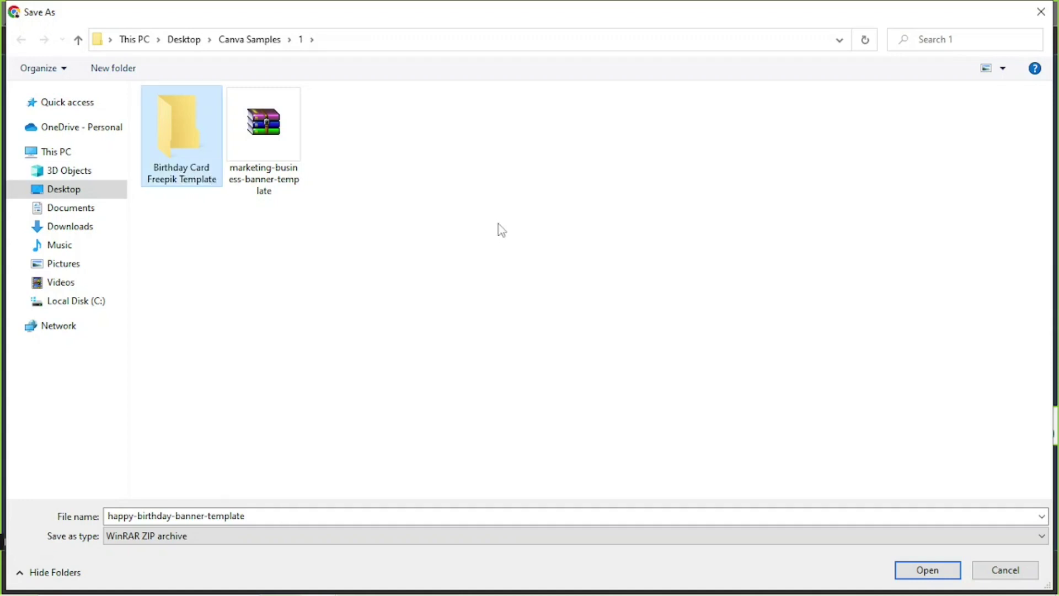
pyautogui.doubleClick(182, 132)
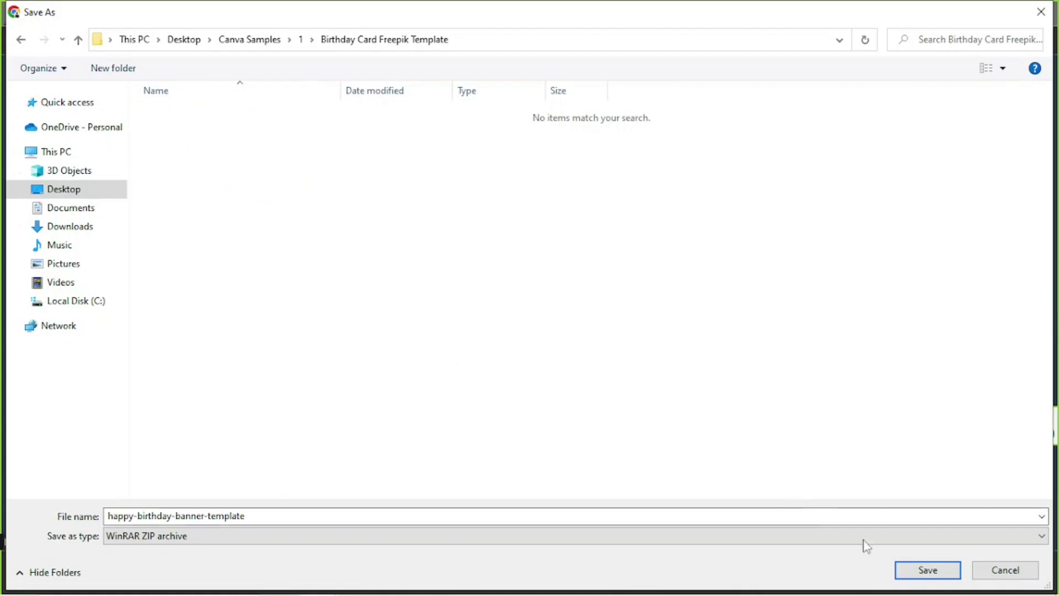
pyautogui.click(927, 571)
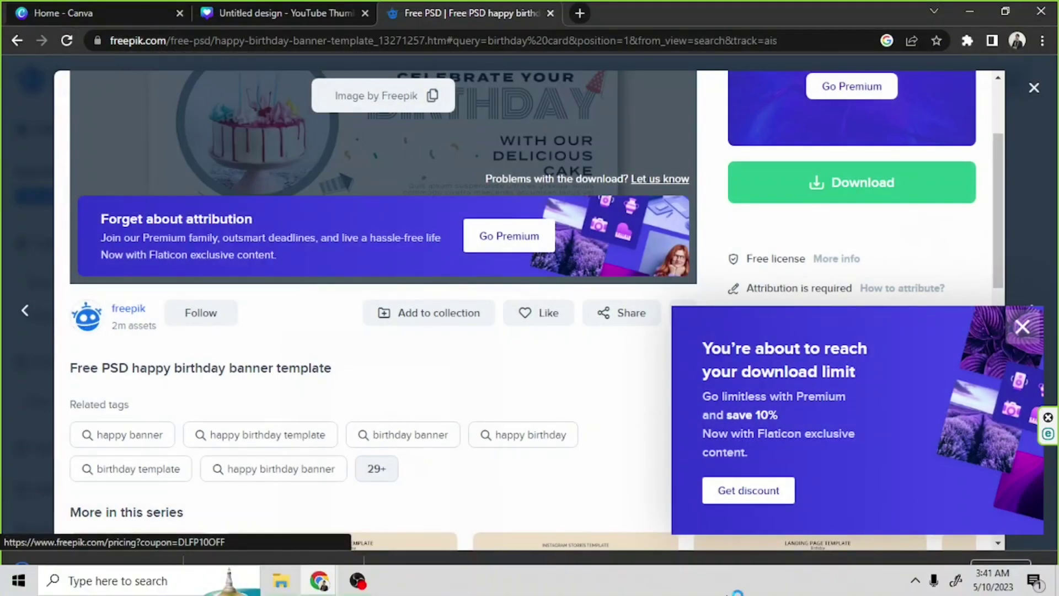
# Step: Switch to Canva's home page, go to Projects and check the options for adding new content
pyautogui.click(147, 1)
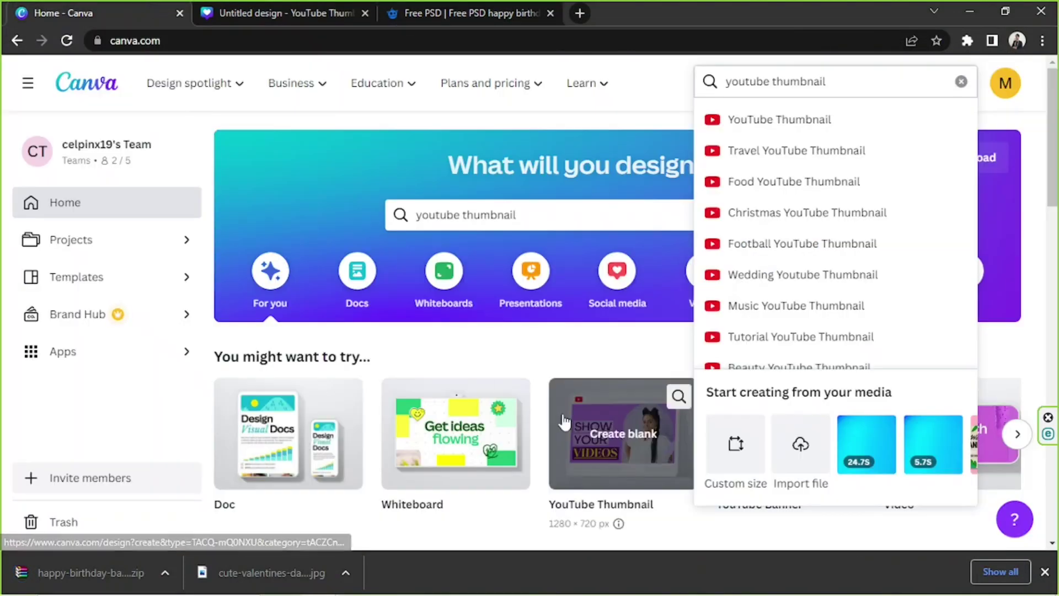
pyautogui.click(48, 243)
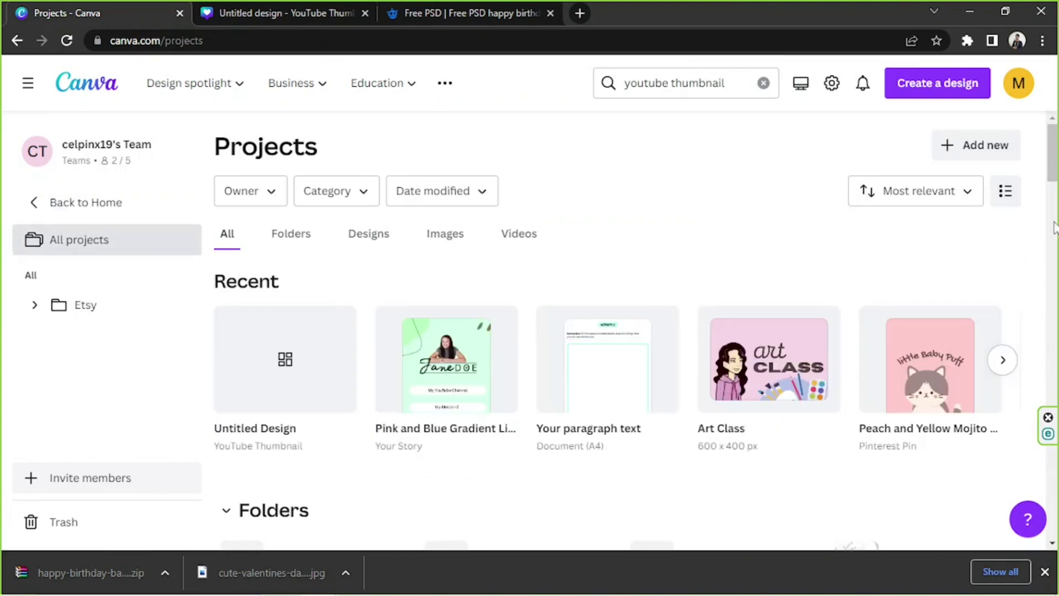
pyautogui.click(972, 153)
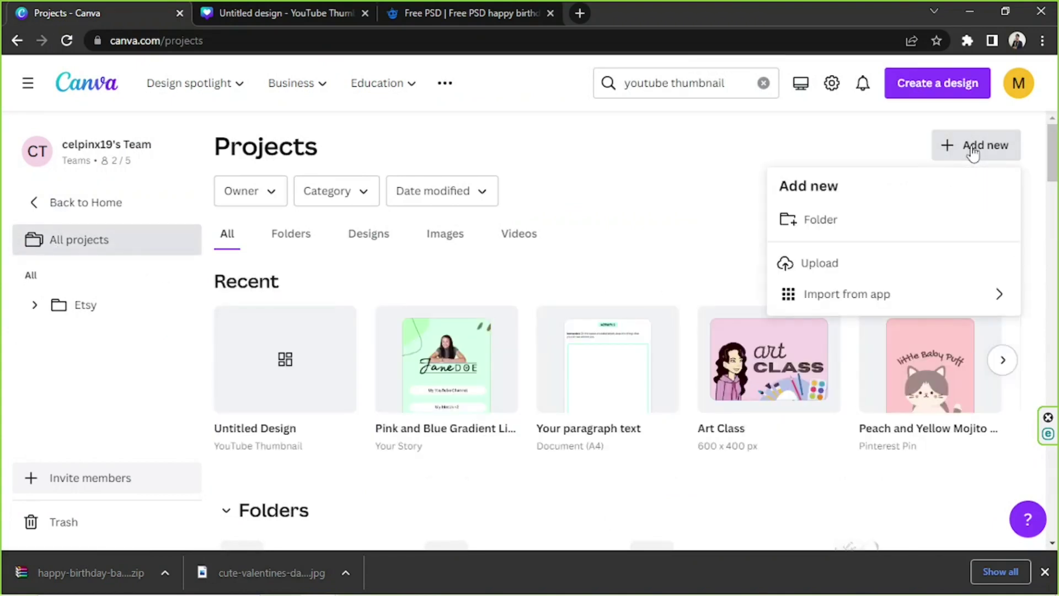
pyautogui.click(973, 153)
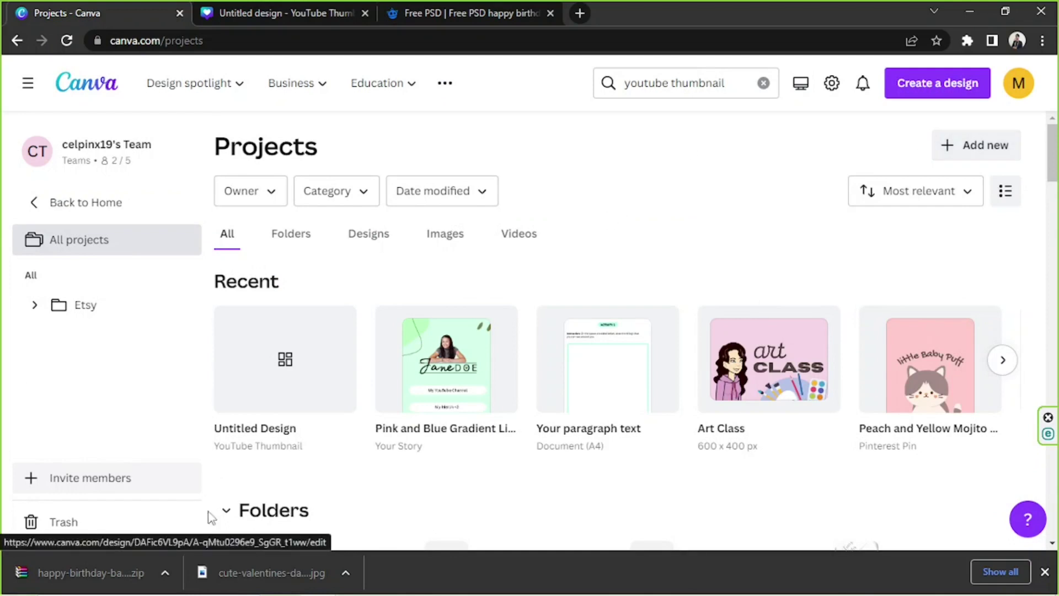
# Step: Show the downloaded happy-birthday-banner-template archive in its folder and extract its contents there
pyautogui.click(170, 568)
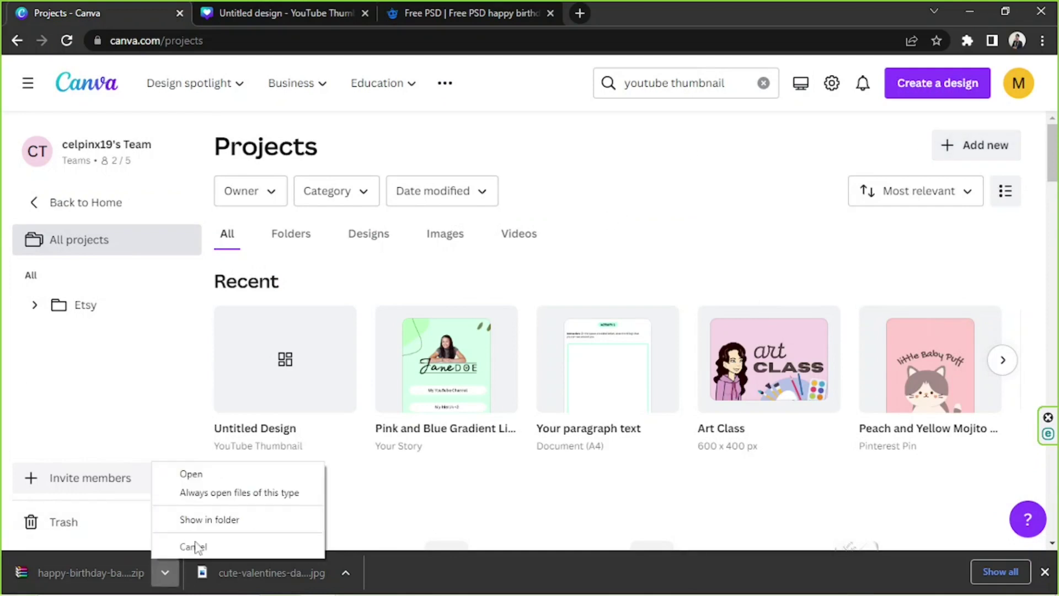
pyautogui.click(165, 574)
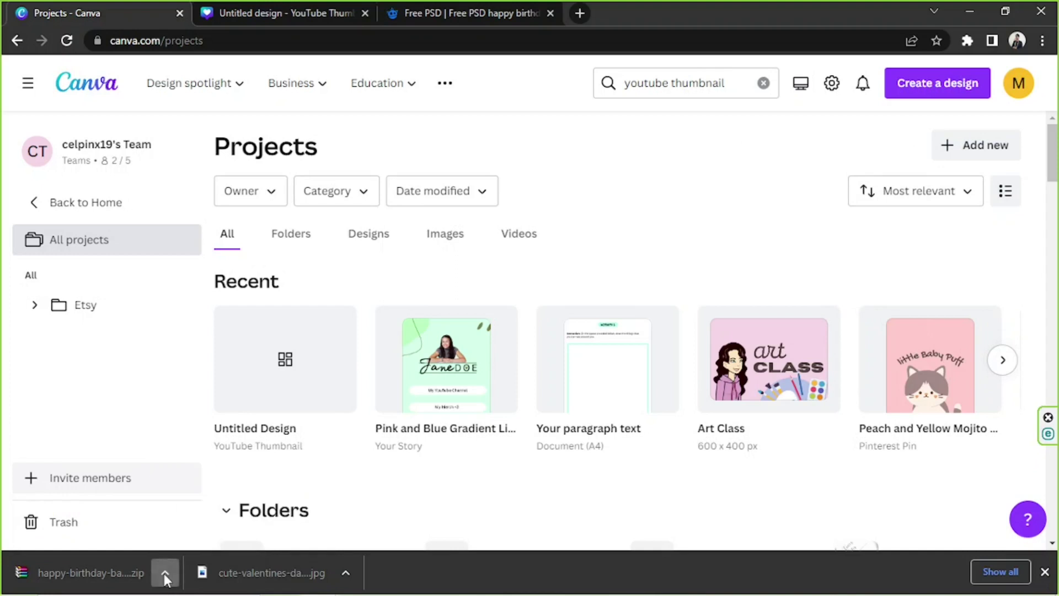
pyautogui.click(164, 571)
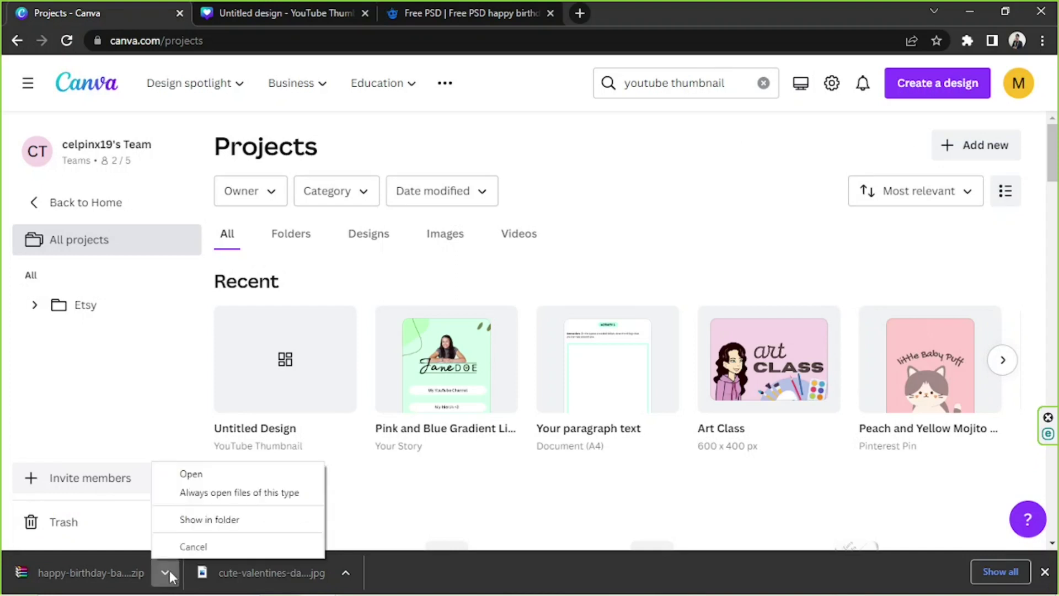
pyautogui.click(190, 521)
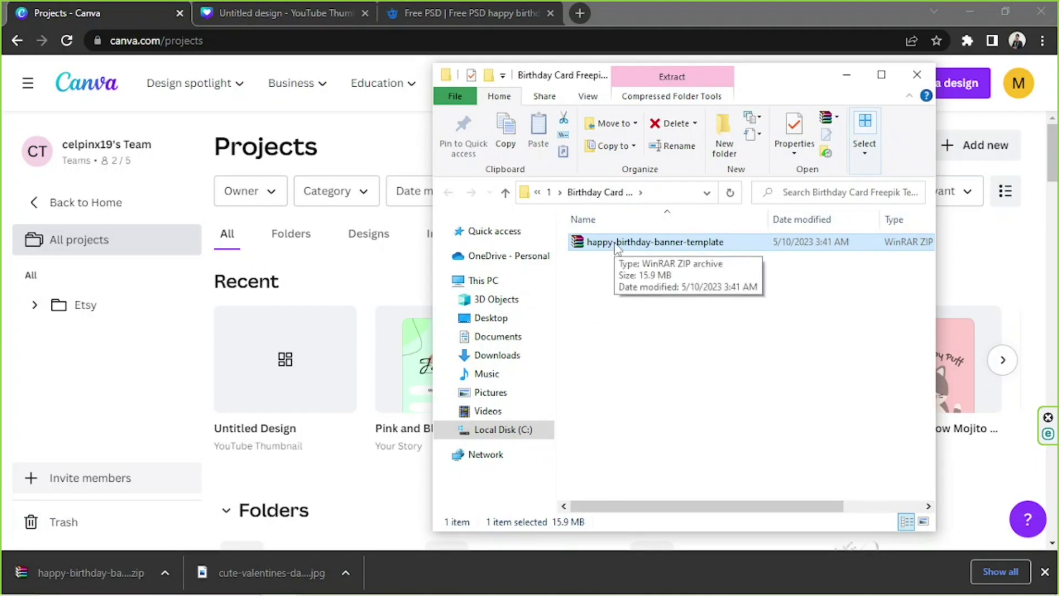
pyautogui.rightClick(616, 247)
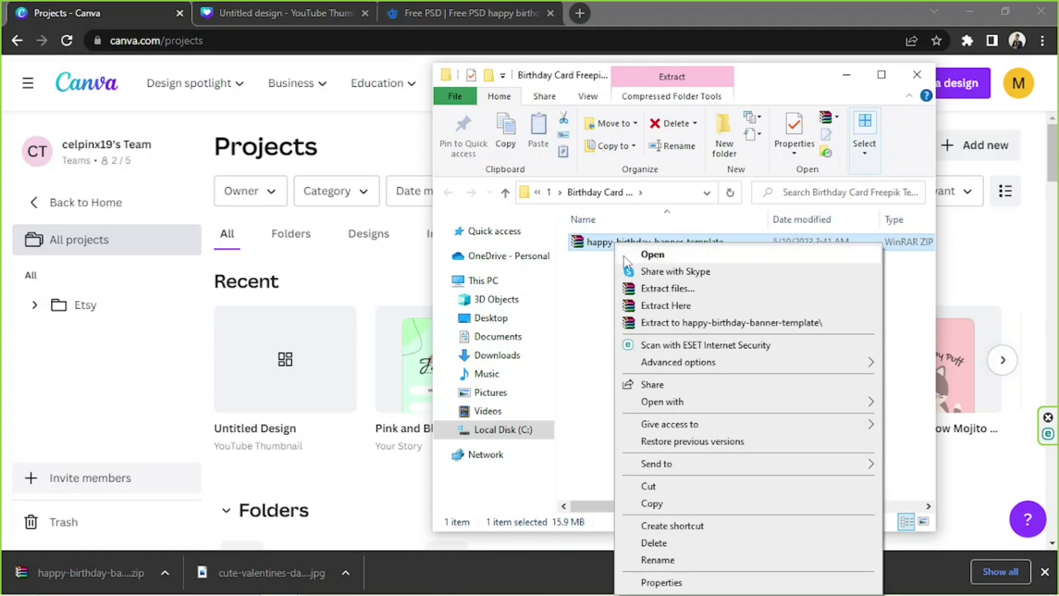
pyautogui.click(670, 307)
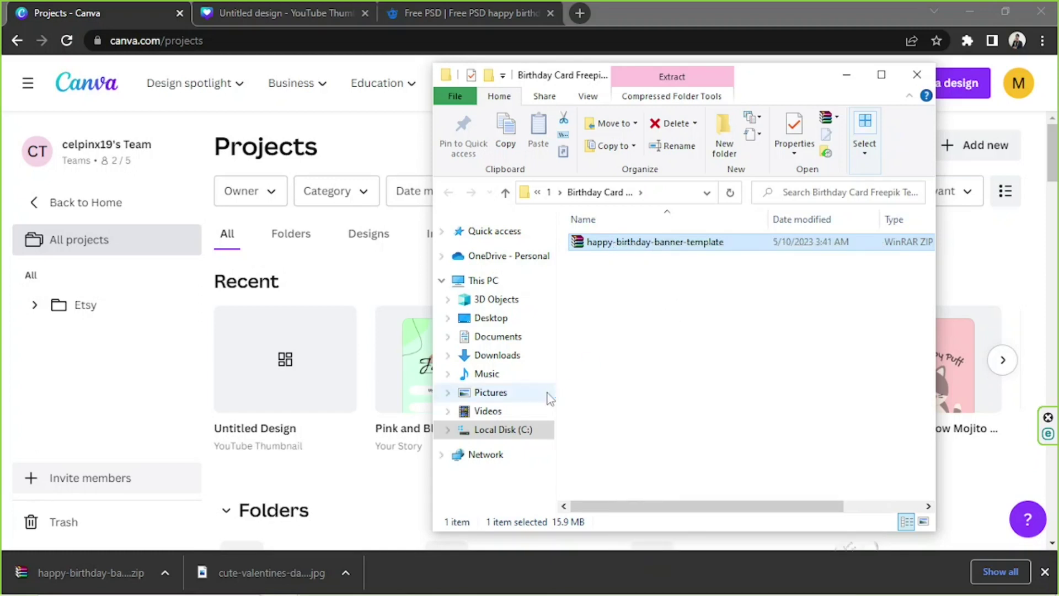
# Step: Check the extracted 5156612.psd and 5156613 files in the birthday template folder, and minimize that folder window
pyautogui.click(654, 385)
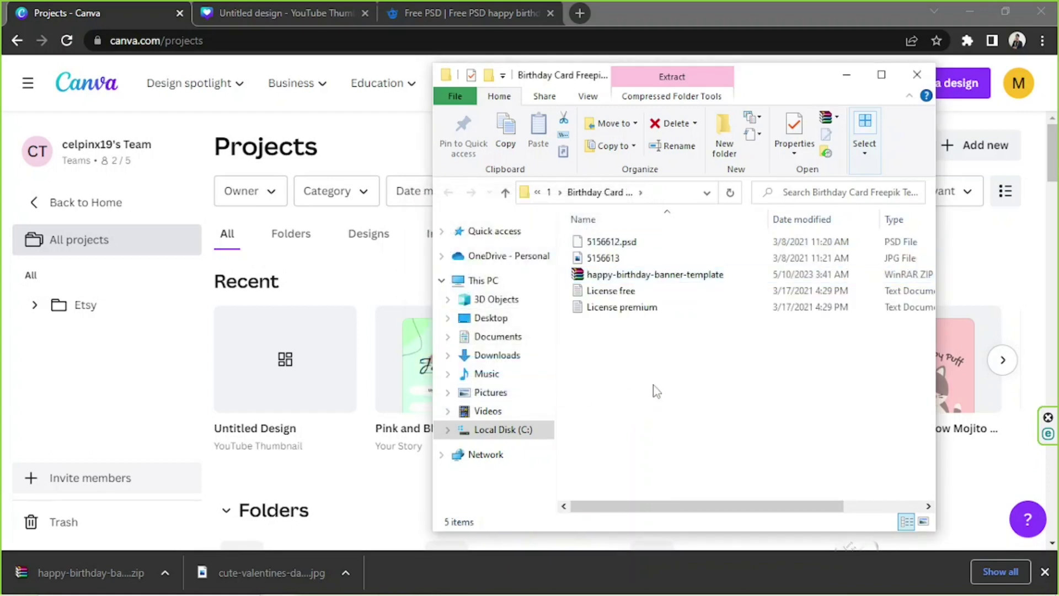
pyautogui.click(642, 249)
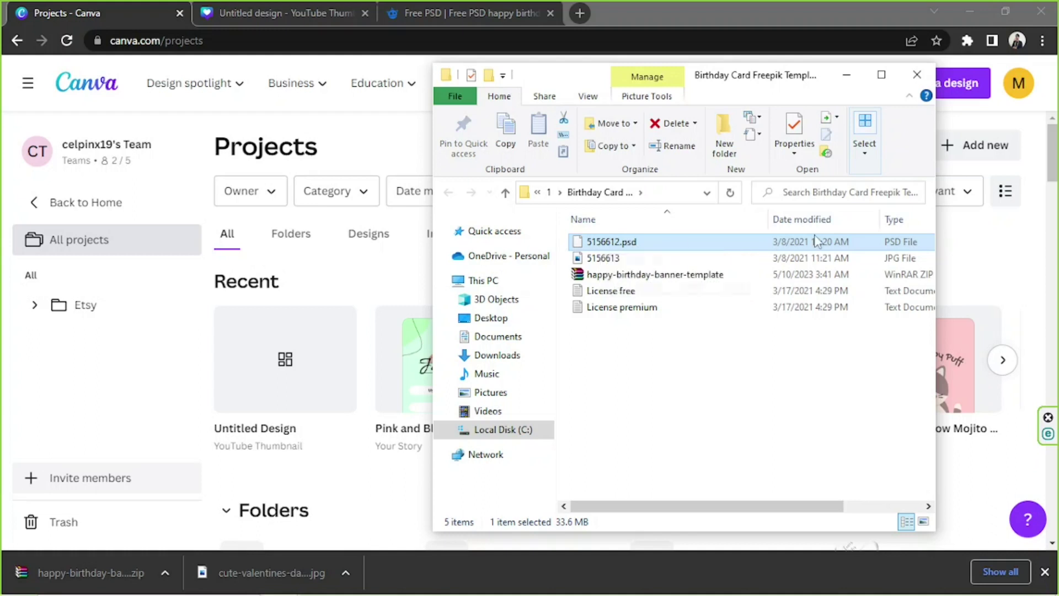
pyautogui.click(605, 262)
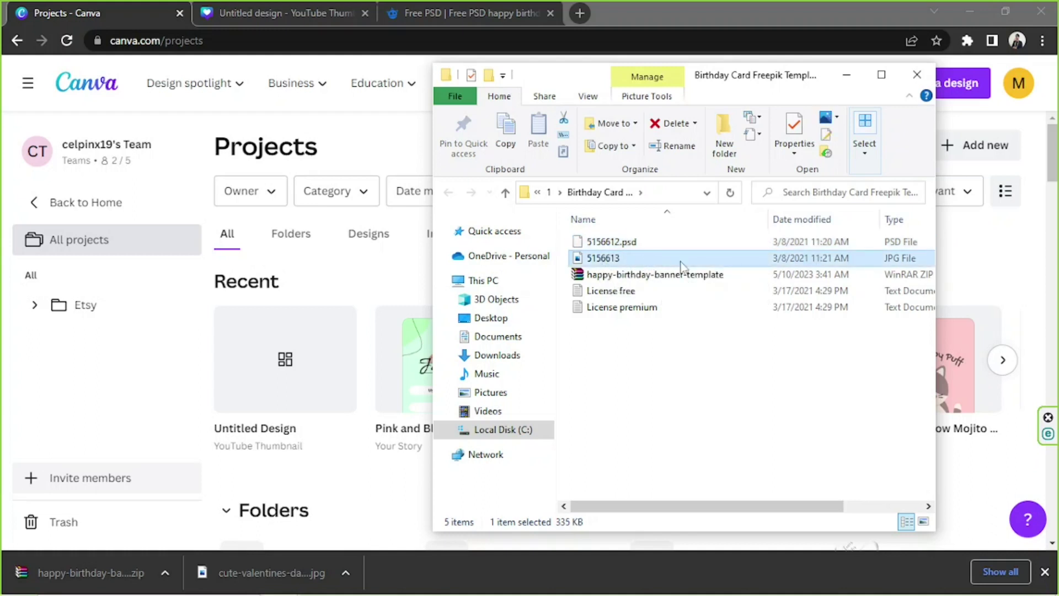
pyautogui.click(845, 75)
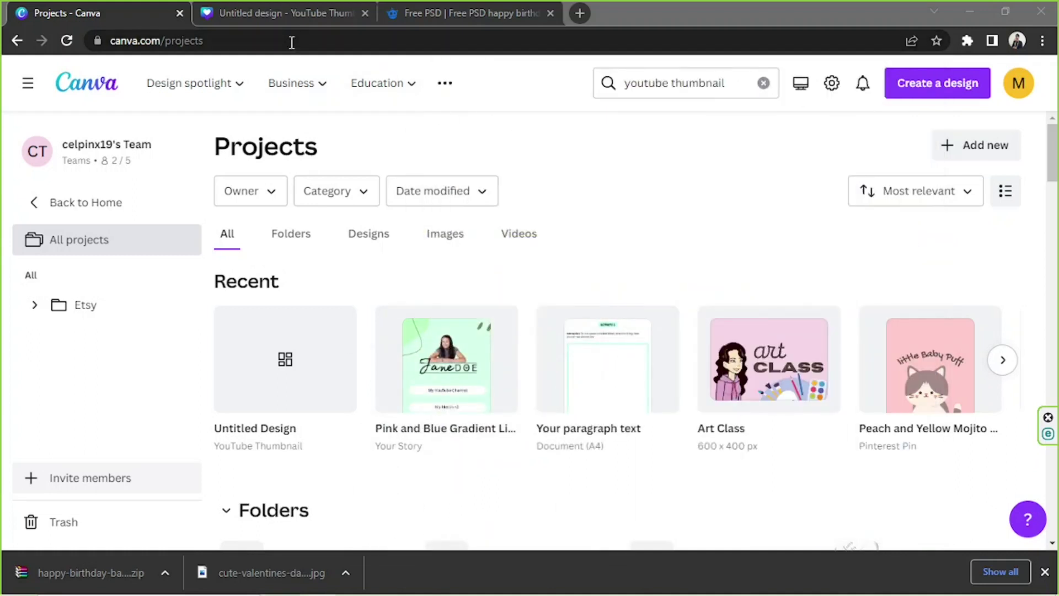
# Step: Start a file upload from Canva's Projects page and browse into the "Birthday Card Freepik Template" folder
pyautogui.scroll(-2, 549, 315)
pyautogui.scroll(2, 951, 203)
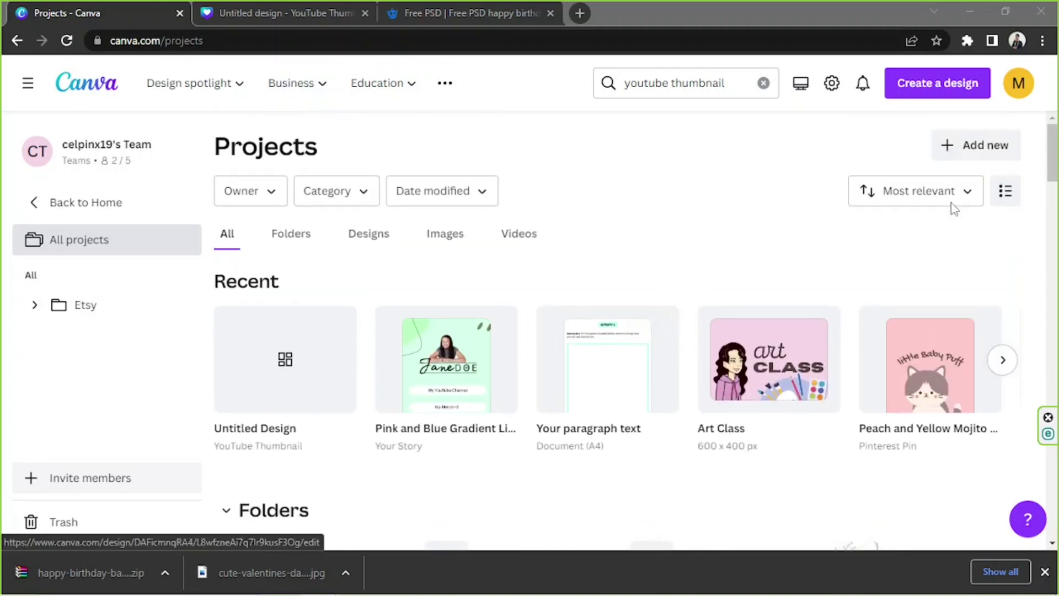
pyautogui.click(982, 148)
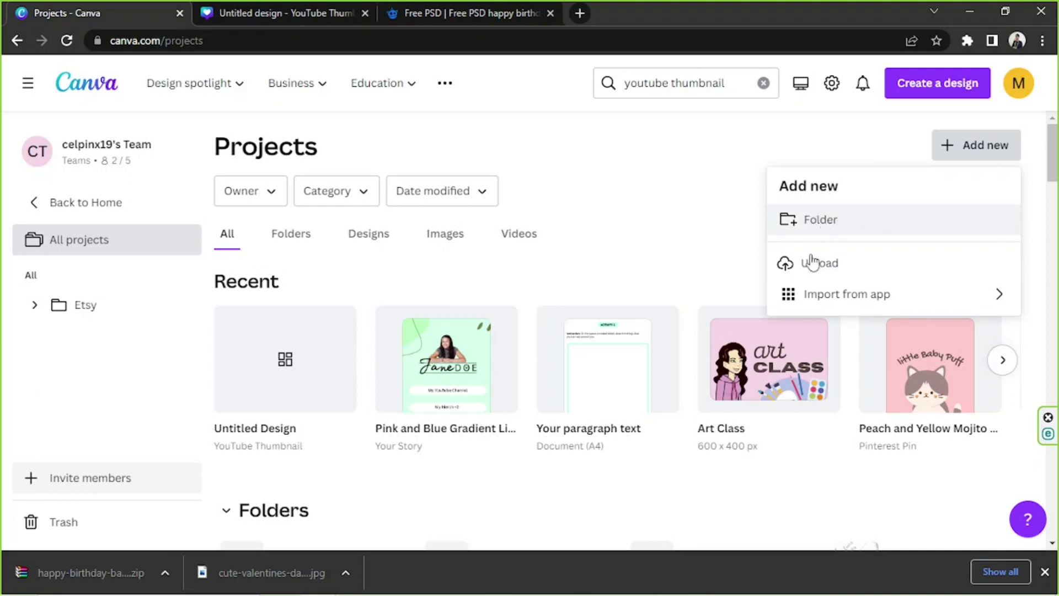
pyautogui.click(856, 274)
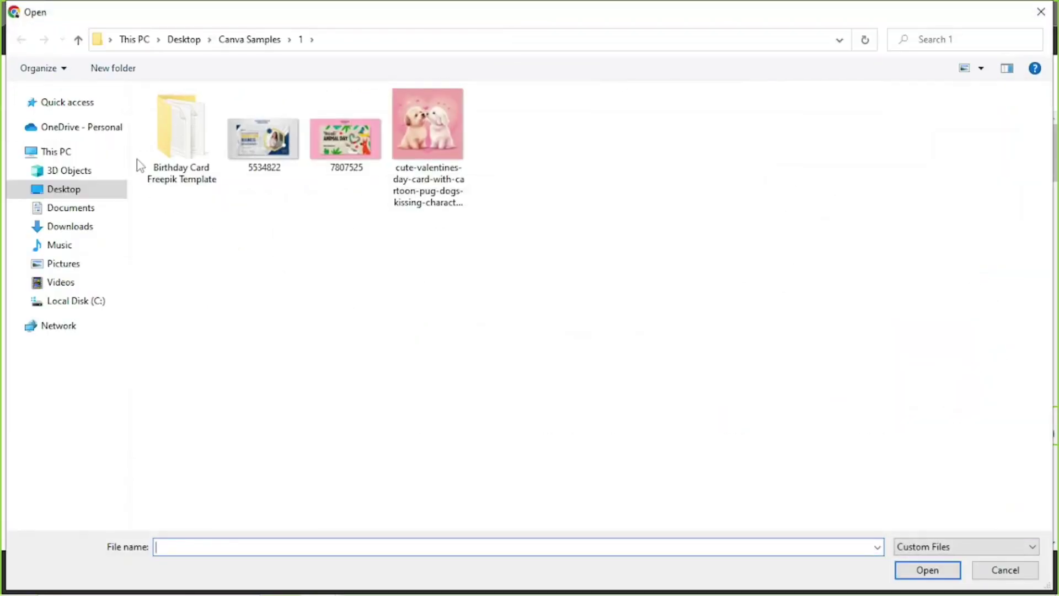
pyautogui.doubleClick(161, 144)
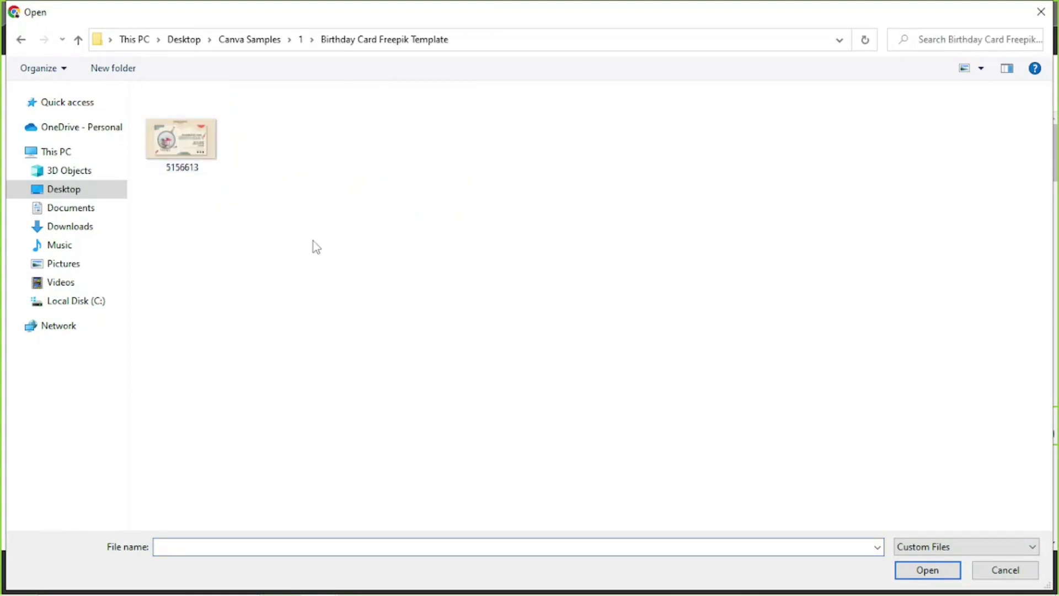
pyautogui.moveTo(298, 230); pyautogui.dragTo(183, 152)
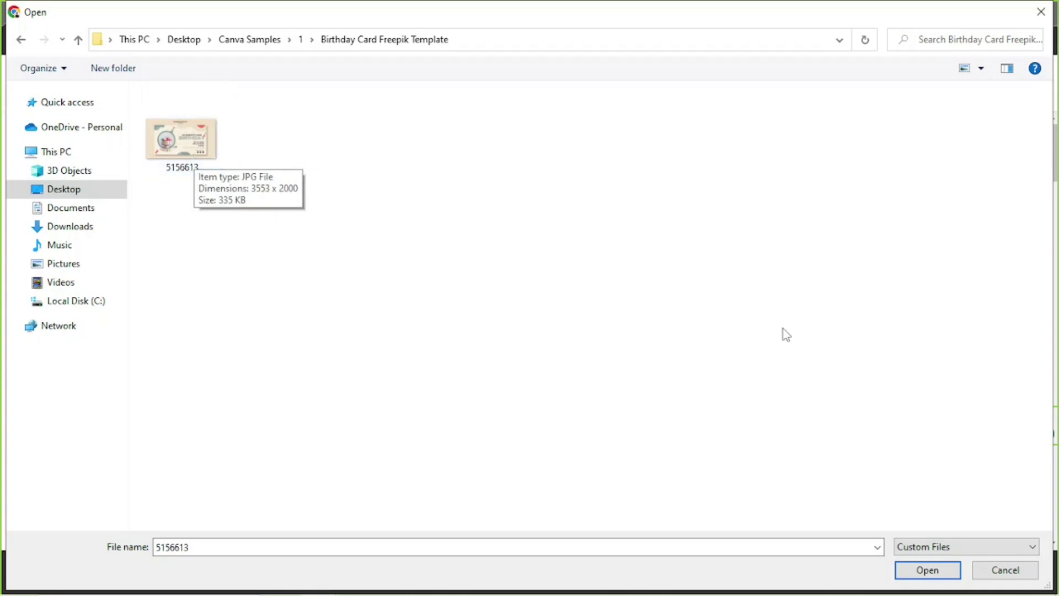
# Step: Show All Files in the file chooser and upload 5156612.psd
pyautogui.click(961, 552)
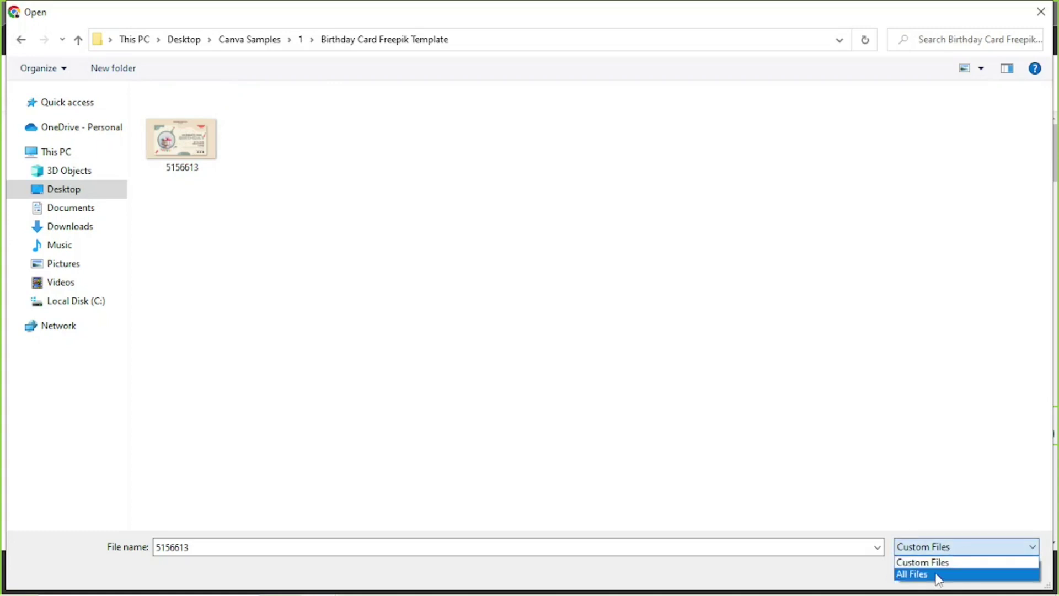
pyautogui.click(918, 577)
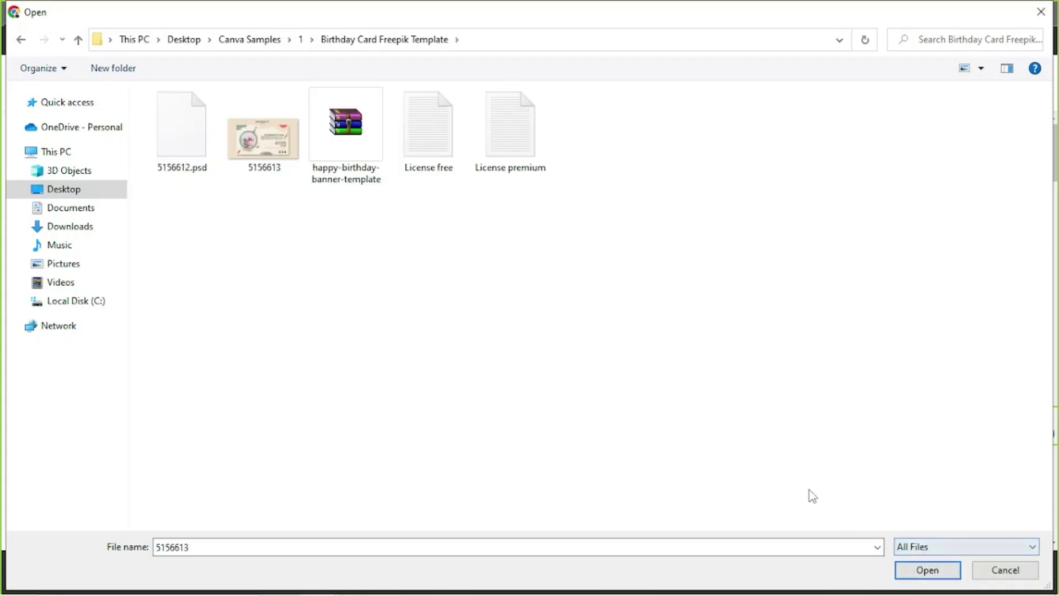
pyautogui.moveTo(642, 293); pyautogui.dragTo(147, 102)
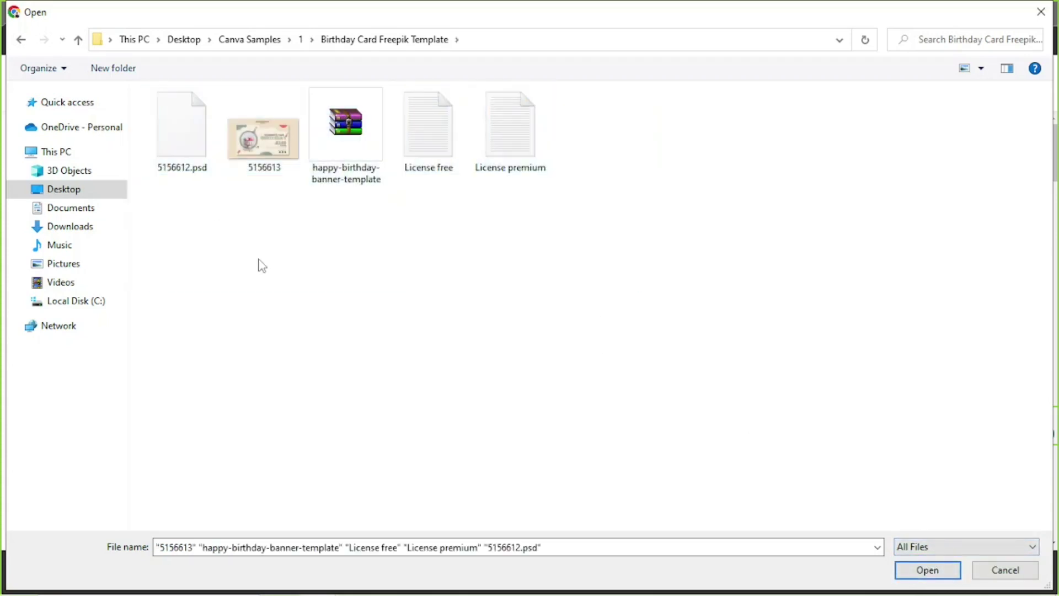
pyautogui.click(187, 158)
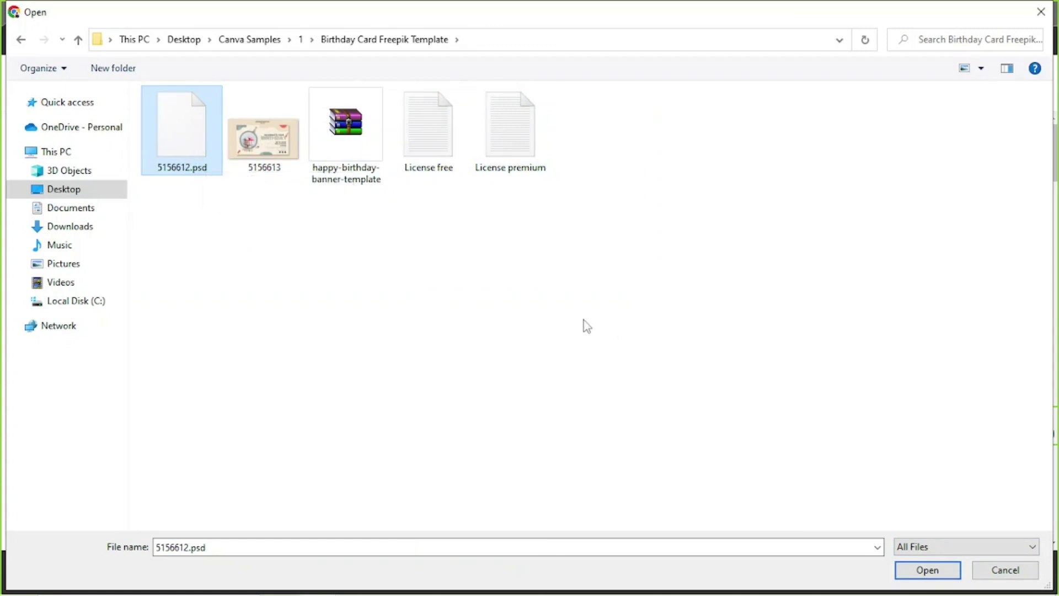
pyautogui.click(924, 570)
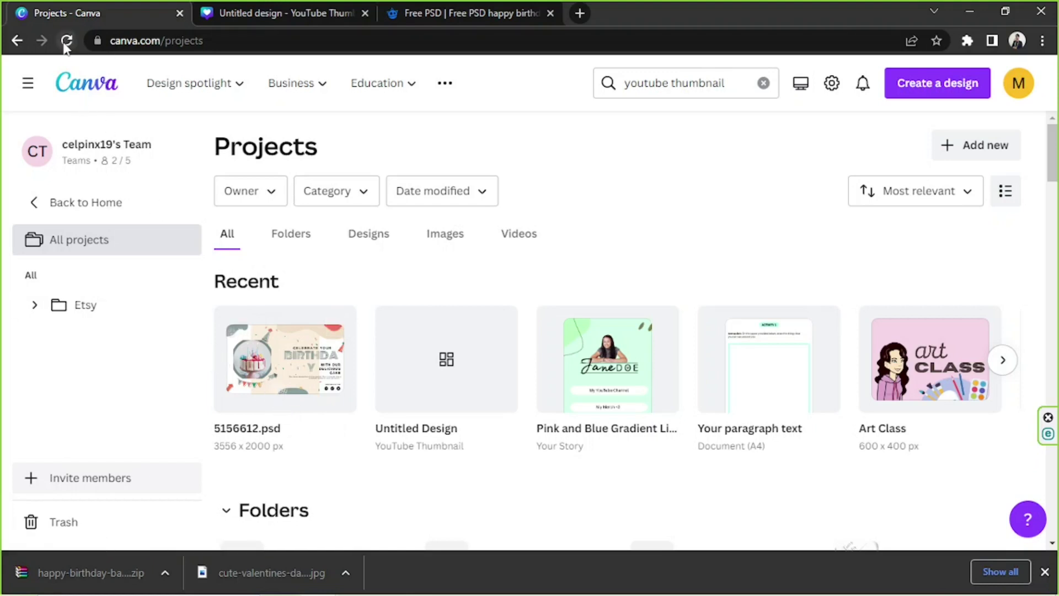
# Step: Open the imported 5156612.psd design for editing and close the PSD Import Feedback form
pyautogui.click(298, 370)
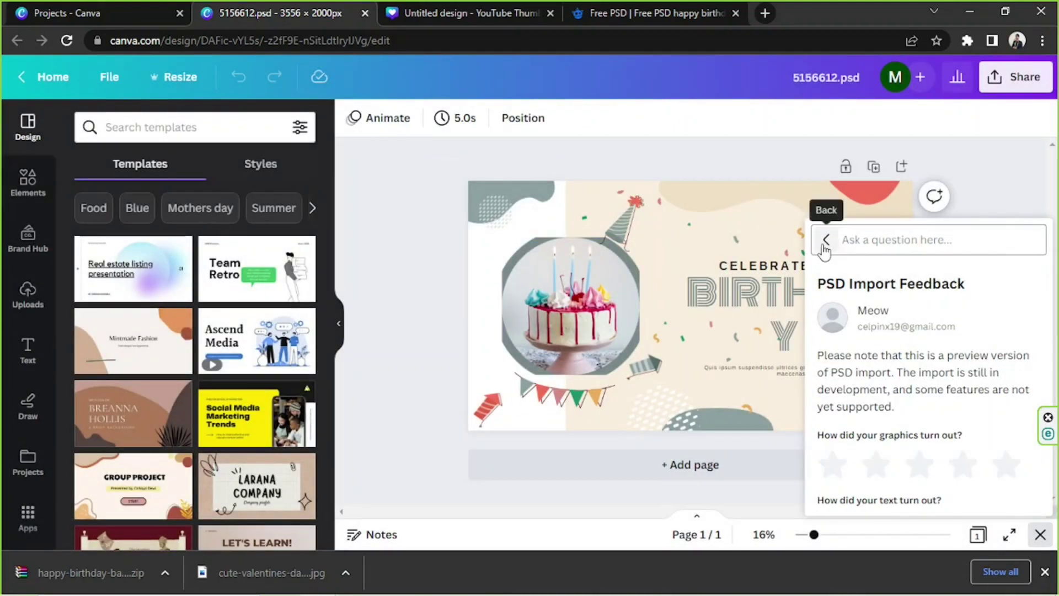
pyautogui.click(1041, 537)
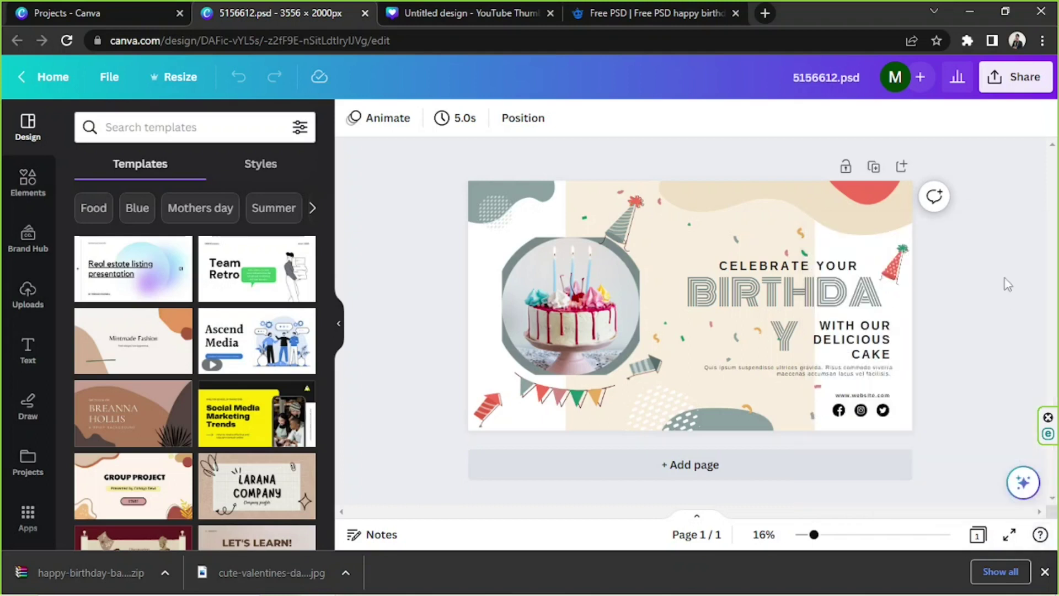
# Step: Try moving the dotted pattern in the banner's upper-left corner slightly, and undo the move
pyautogui.moveTo(453, 204); pyautogui.dragTo(973, 394)
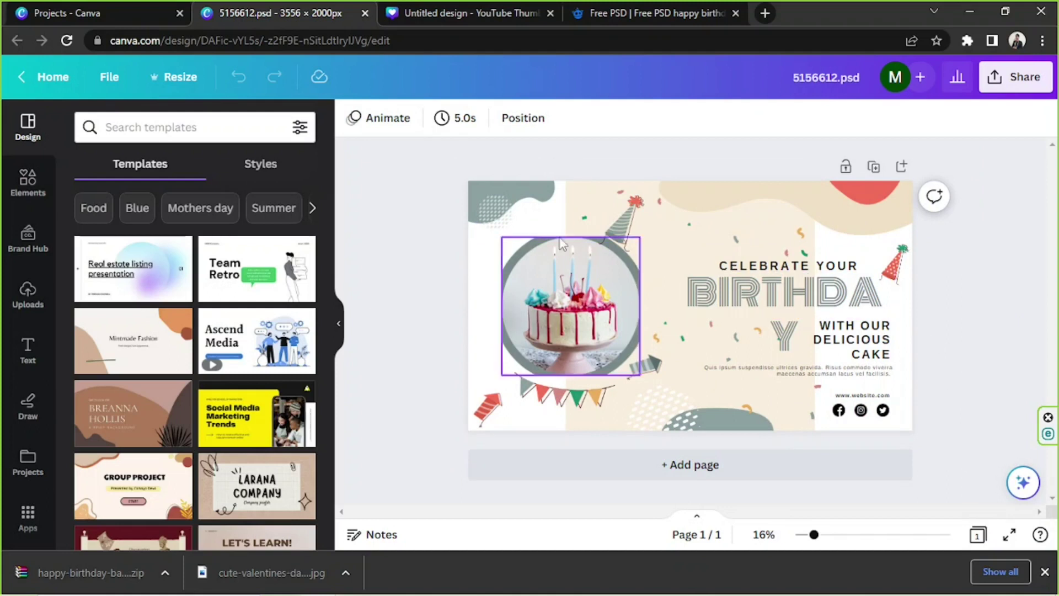
pyautogui.click(480, 217)
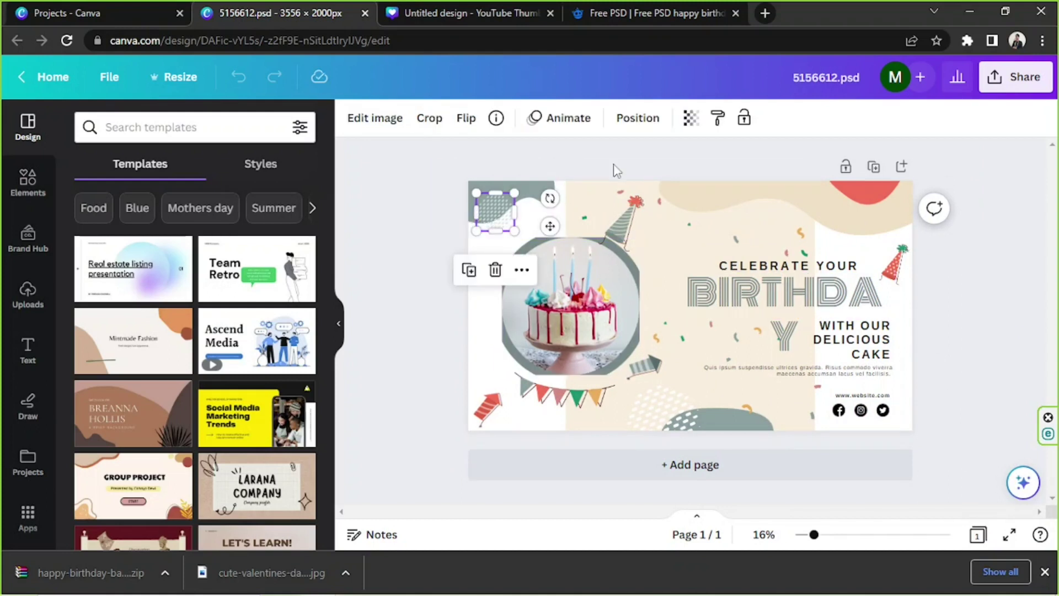
pyautogui.click(614, 165)
pyautogui.click(495, 214)
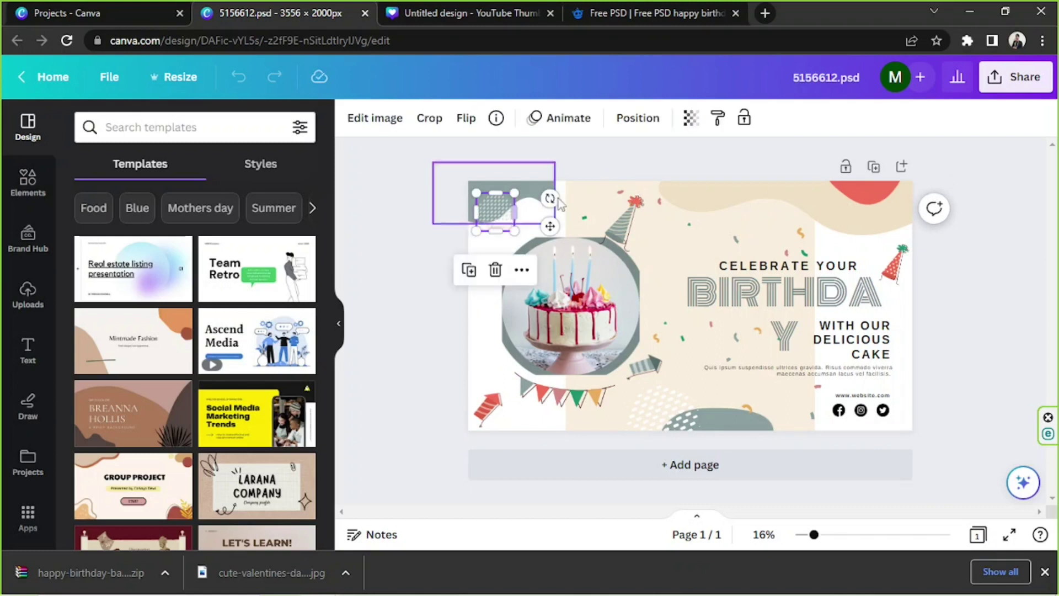
pyautogui.click(651, 160)
pyautogui.moveTo(484, 213)
pyautogui.mouseDown()
pyautogui.moveTo(569, 244)
pyautogui.moveTo(491, 225)
pyautogui.mouseUp()
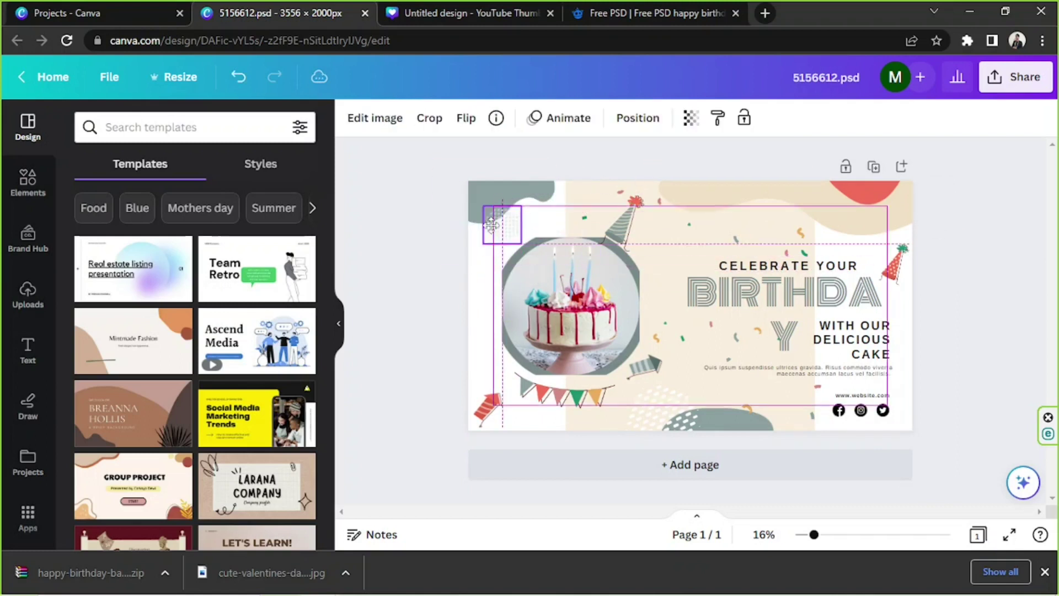
pyautogui.hotkey('ctrl', 'z')
pyautogui.click(434, 190)
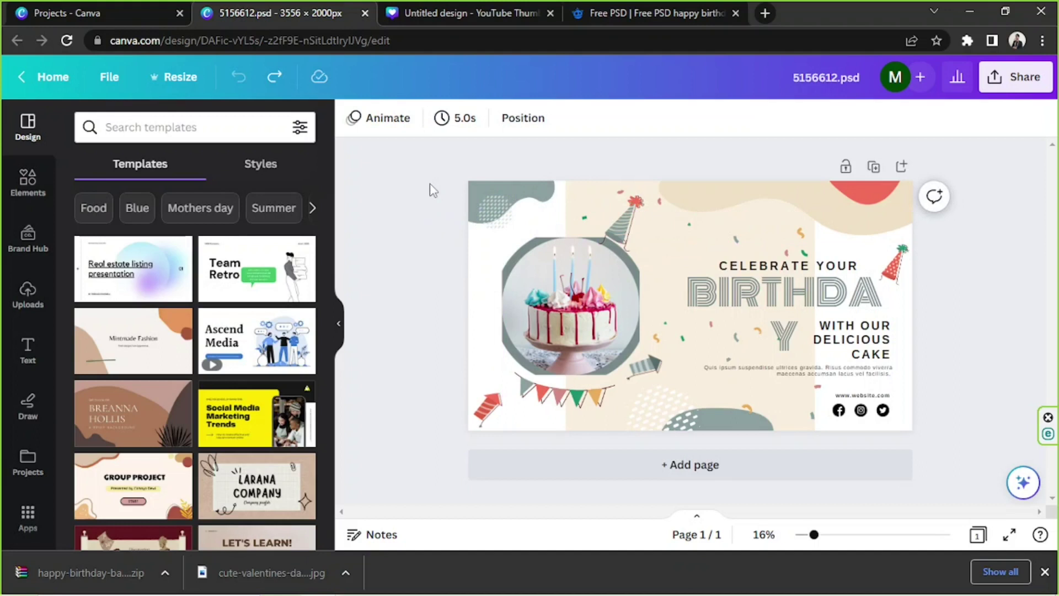
# Step: Select all the banner elements to check they are separate, and move the red shape at the upper edge slightly down
pyautogui.moveTo(431, 184); pyautogui.dragTo(957, 494)
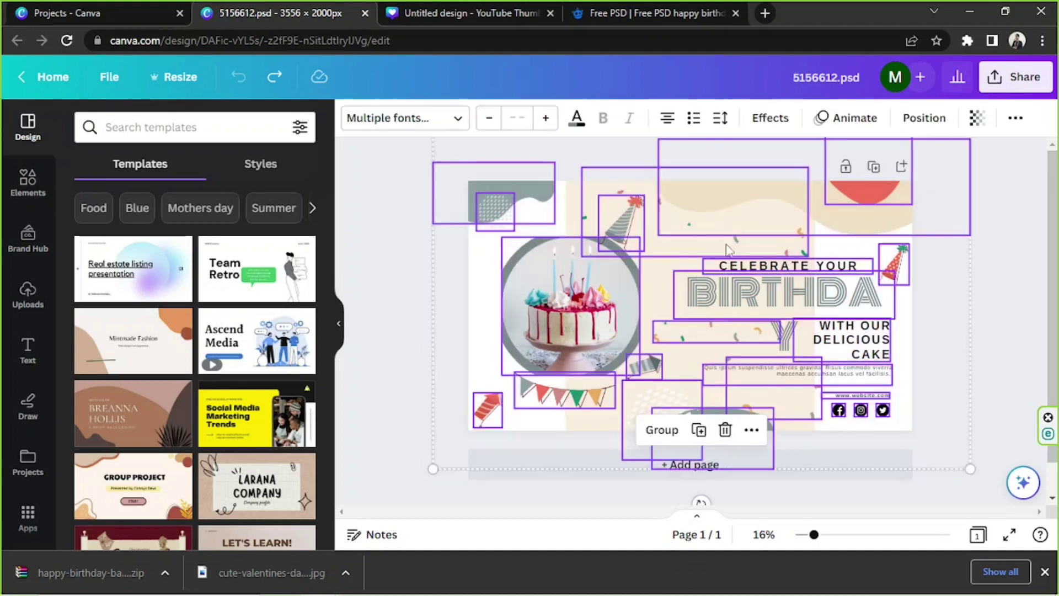
pyautogui.click(1001, 319)
pyautogui.moveTo(845, 196)
pyautogui.mouseDown()
pyautogui.moveTo(845, 237)
pyautogui.moveTo(840, 205)
pyautogui.mouseUp()
pyautogui.click(939, 291)
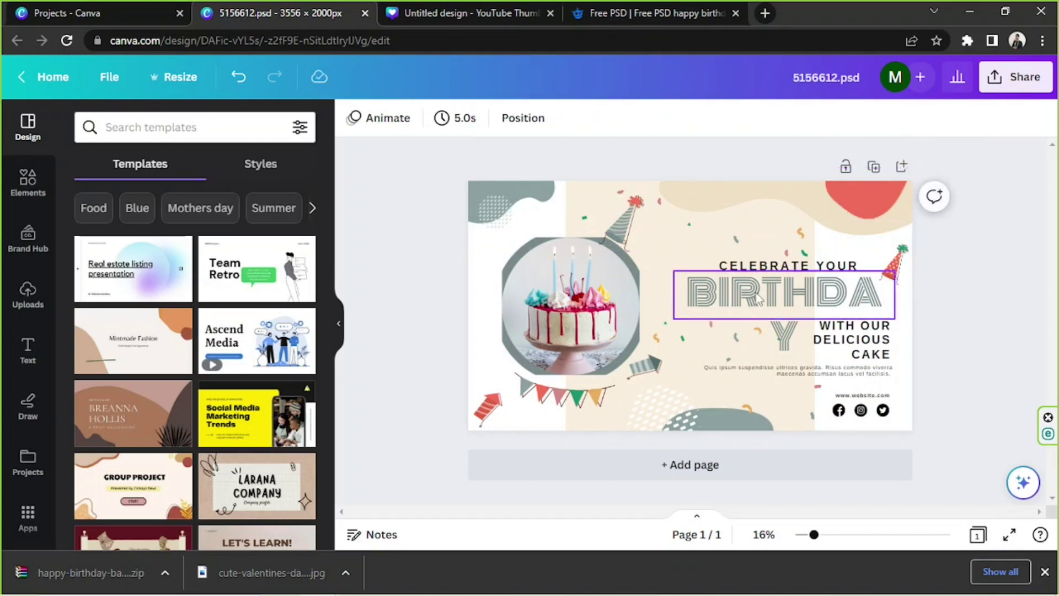
pyautogui.click(588, 311)
pyautogui.click(947, 328)
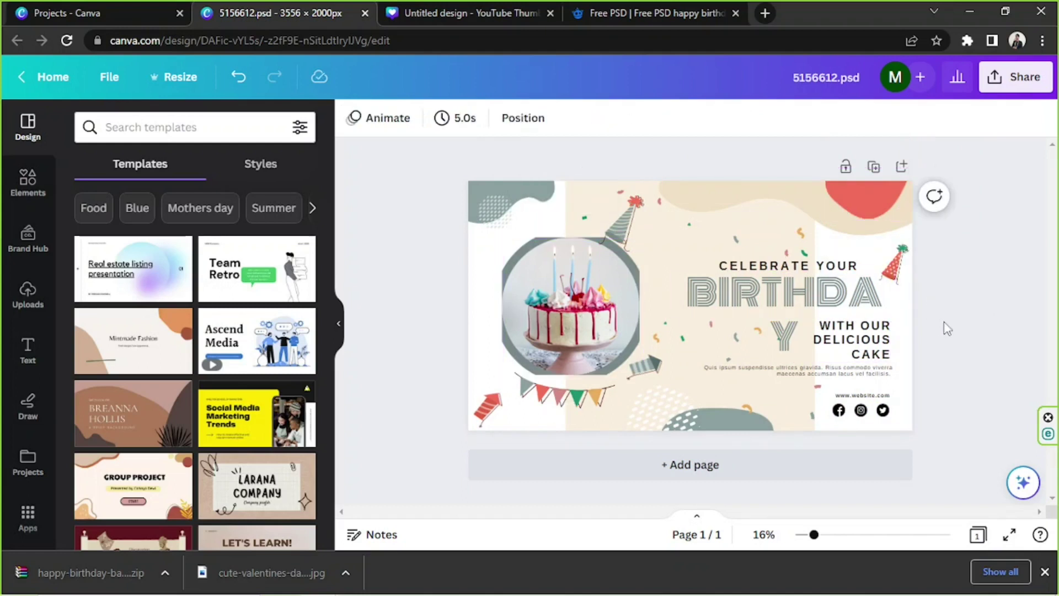
# Step: Try shifting the selected banner elements slightly to the right, undo the shift and clear the selection
pyautogui.moveTo(402, 177); pyautogui.dragTo(952, 454)
pyautogui.moveTo(617, 310)
pyautogui.mouseDown()
pyautogui.moveTo(559, 298)
pyautogui.moveTo(637, 314)
pyautogui.moveTo(627, 309)
pyautogui.mouseUp()
pyautogui.hotkey('ctrl', 'z')
pyautogui.moveTo(433, 161); pyautogui.dragTo(551, 220)
pyautogui.click(419, 183)
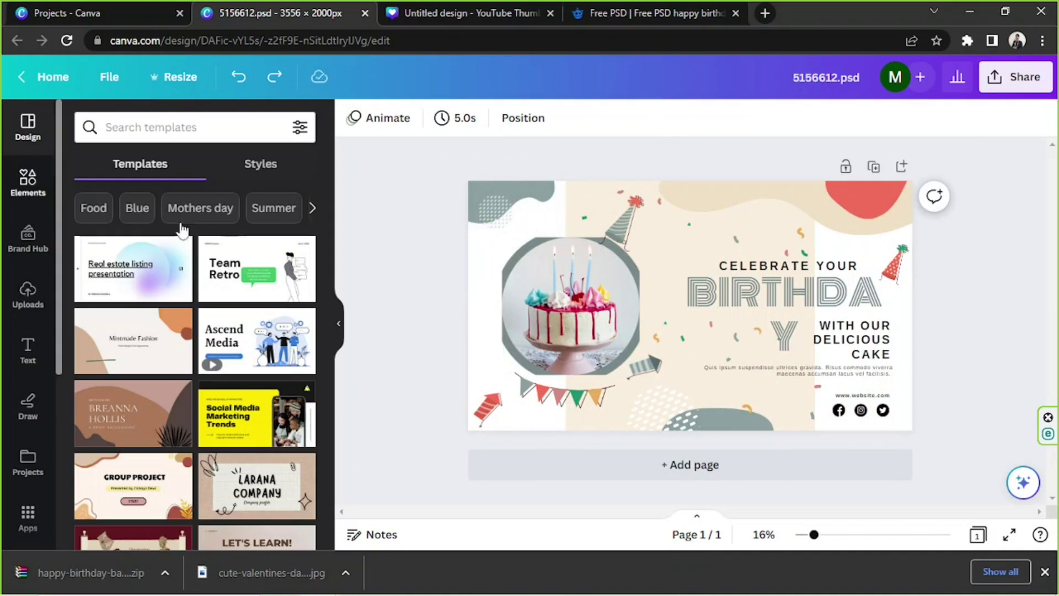
# Step: Select the large BIRTHDAY heading on the banner
pyautogui.click(772, 306)
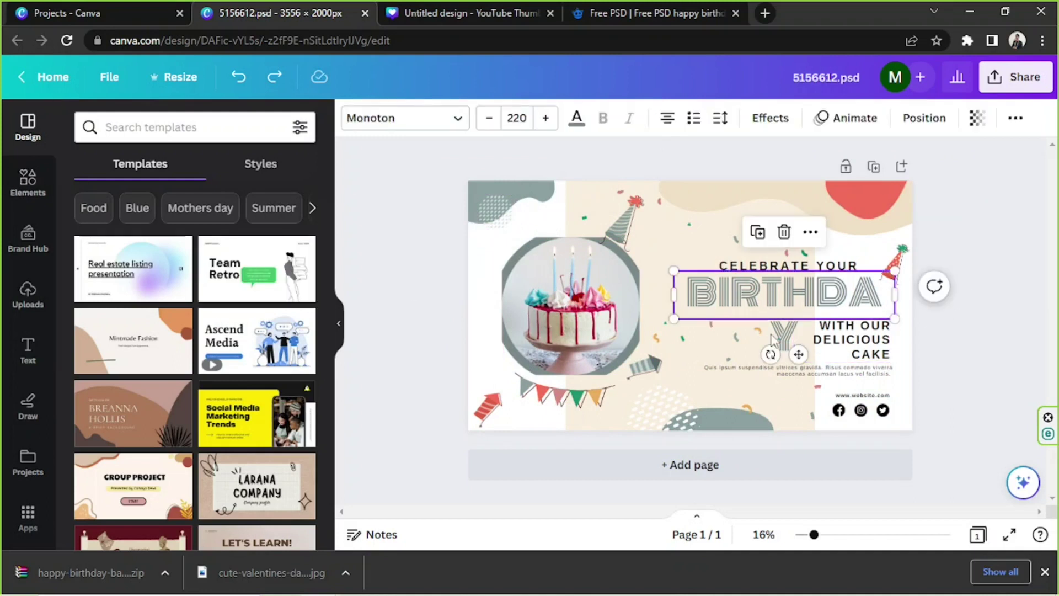
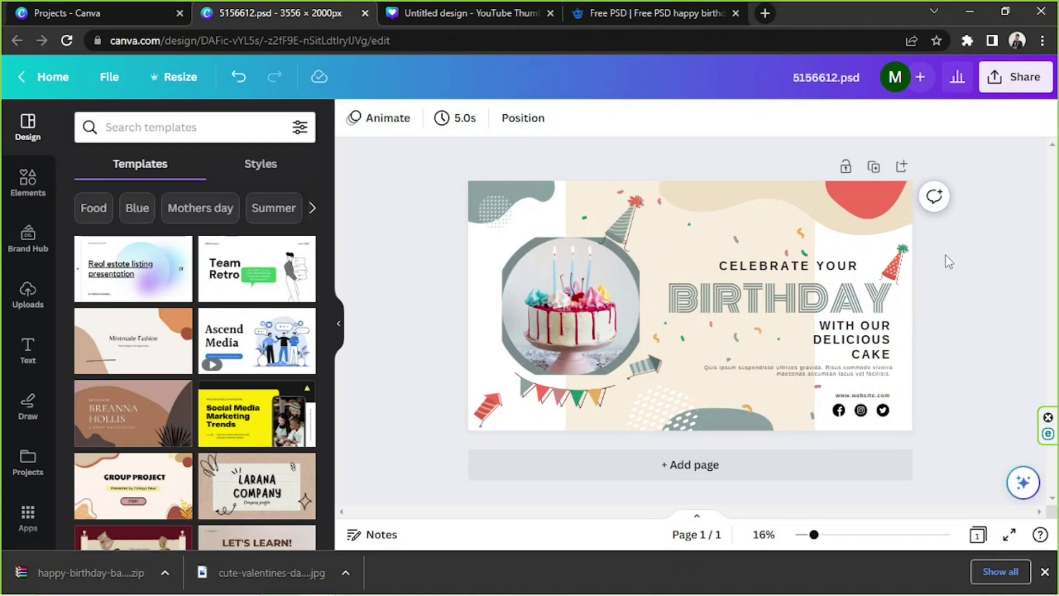
# Step: Select all the elements on the birthday banner to check that they are separate, and clear the selection
pyautogui.moveTo(439, 174); pyautogui.dragTo(970, 451)
pyautogui.click(987, 336)
pyautogui.moveTo(418, 226); pyautogui.dragTo(921, 436)
pyautogui.click(941, 323)
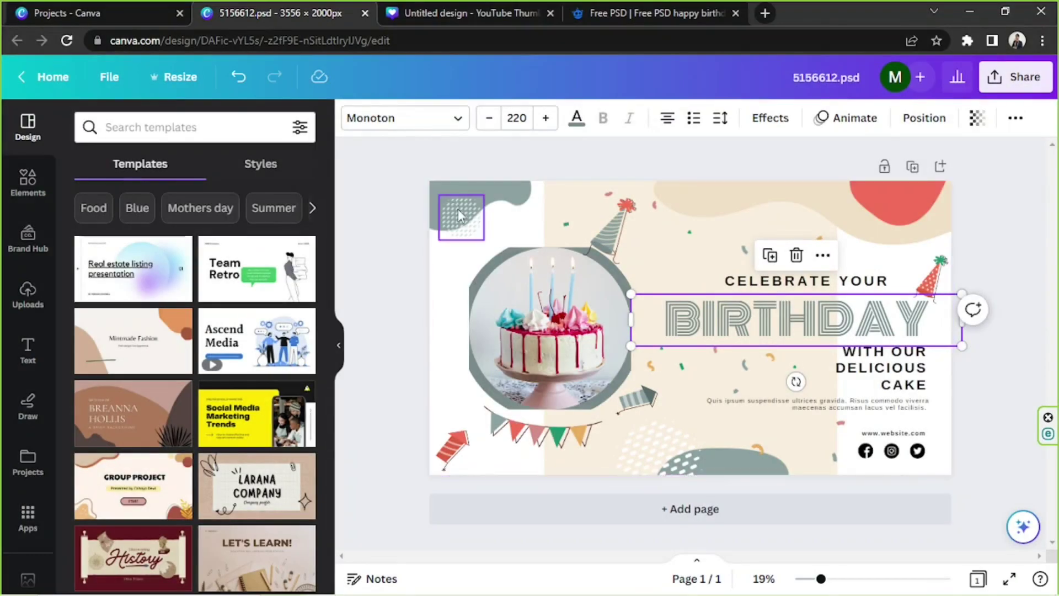
# Step: Delete the round cake picture from the banner and search the elements for "puppy"
pyautogui.click(507, 321)
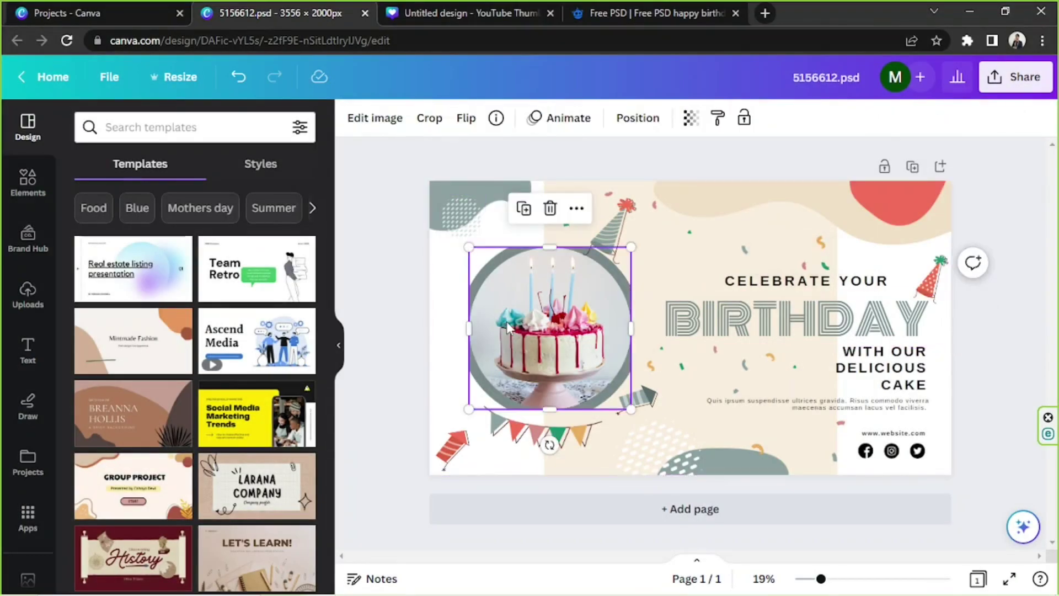
pyautogui.press('Delete')
pyautogui.click(28, 182)
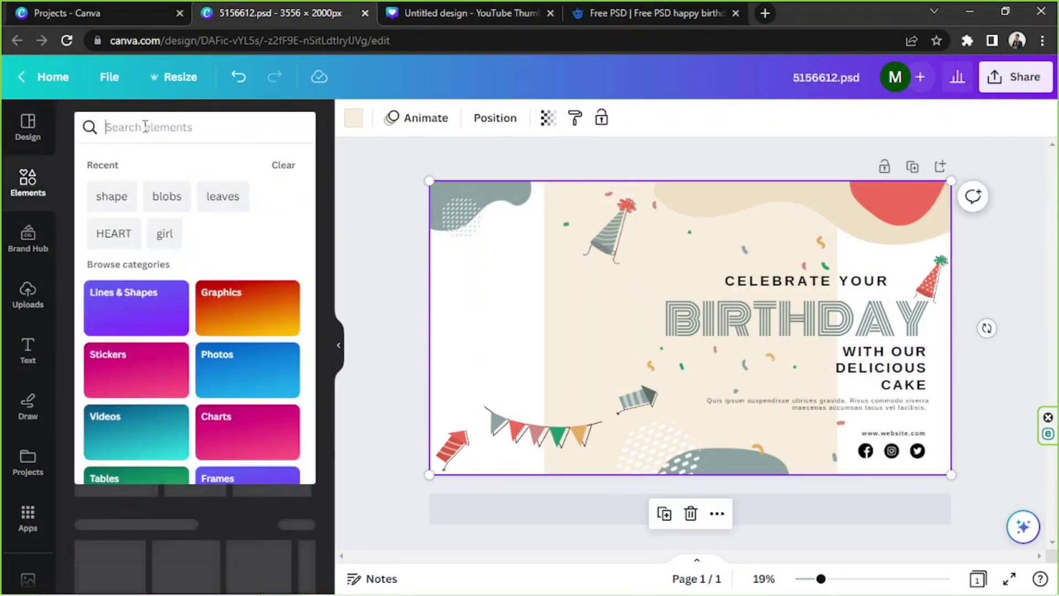
pyautogui.write('puppy')
pyautogui.press('Return')
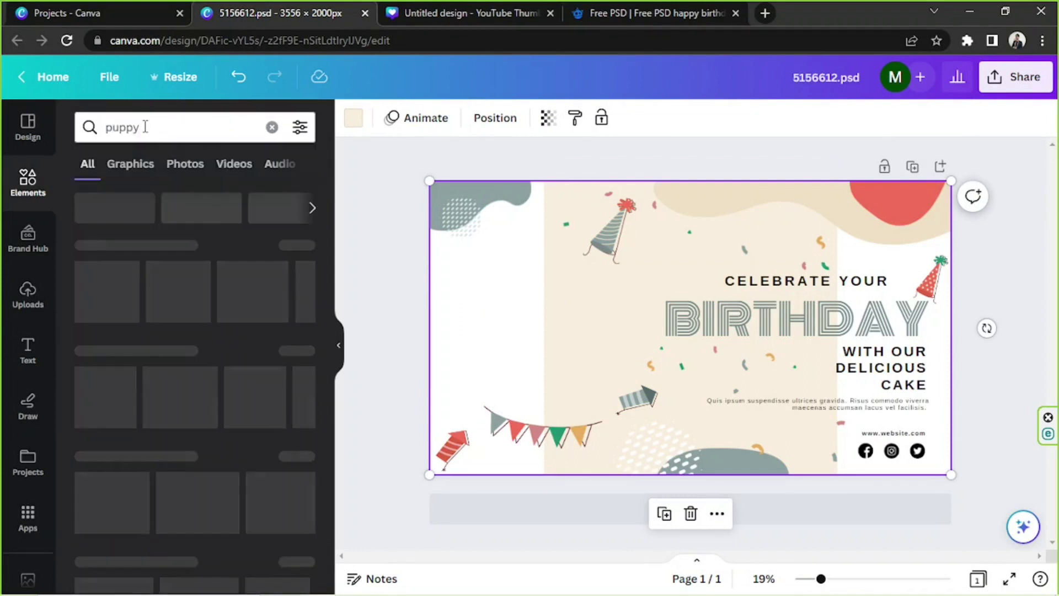
# Step: Limit the puppy results to photos with cut-outs only, and add the sitting cream-coloured puppy to the banner
pyautogui.click(185, 164)
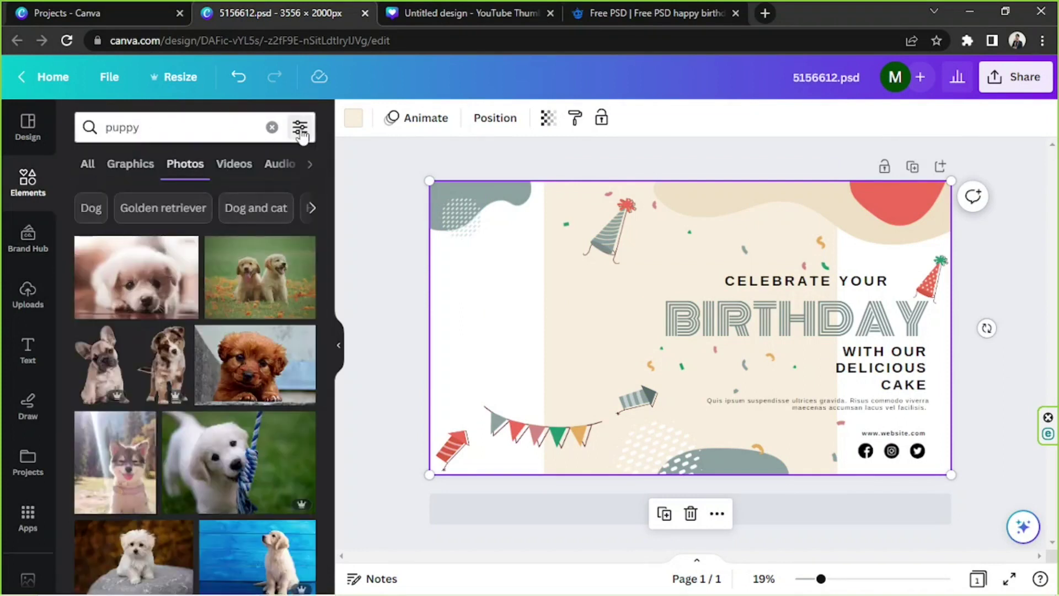
pyautogui.click(300, 129)
pyautogui.scroll(-3, 254, 260)
pyautogui.click(102, 349)
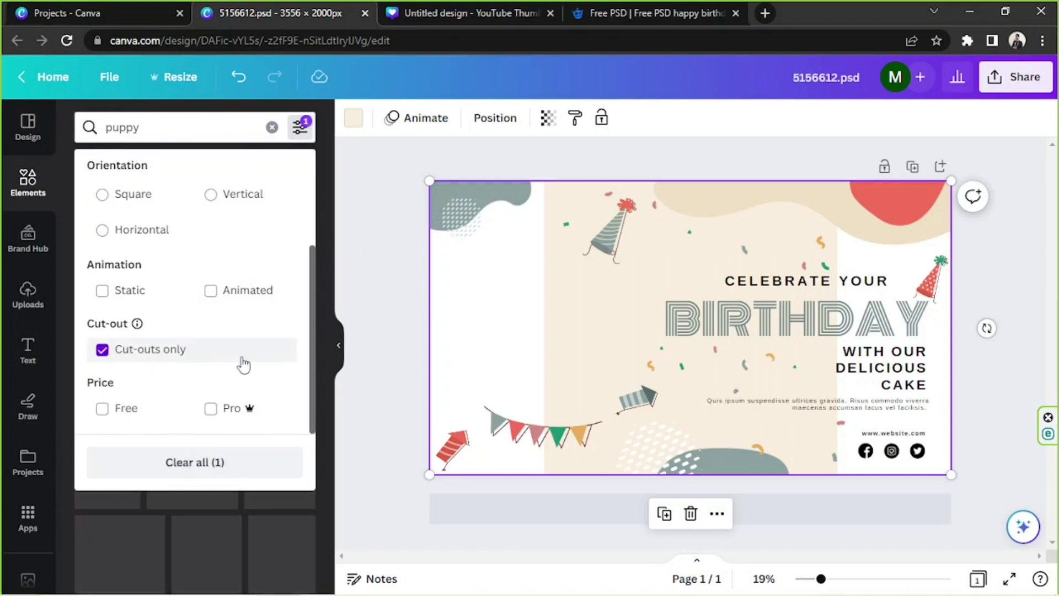
pyautogui.click(331, 269)
pyautogui.scroll(-3, 245, 303)
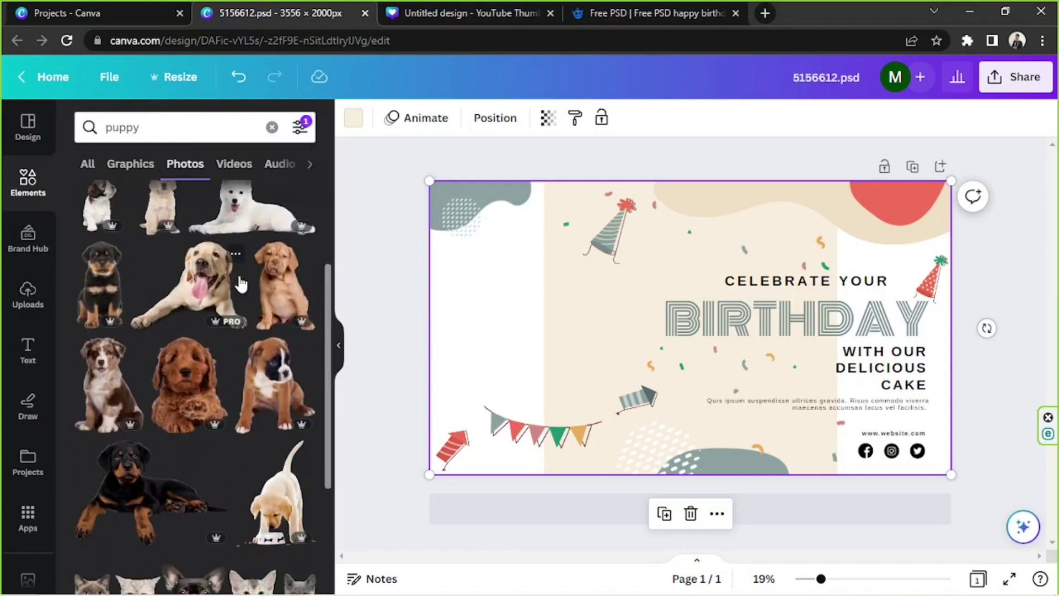
pyautogui.scroll(2, 241, 284)
pyautogui.click(165, 286)
# Step: Move the puppy cut-out to the left part of the banner and adjust its size to nearly fill the height
pyautogui.moveTo(621, 313); pyautogui.dragTo(442, 315)
pyautogui.moveTo(558, 352); pyautogui.dragTo(558, 367)
pyautogui.moveTo(596, 232); pyautogui.dragTo(617, 201)
pyautogui.moveTo(530, 309); pyautogui.dragTo(632, 252)
# Step: Move the bunting above the CELEBRATE YOUR text and the red rocket over the small paragraph on the right
pyautogui.moveTo(544, 429); pyautogui.dragTo(814, 234)
pyautogui.moveTo(453, 448); pyautogui.dragTo(830, 393)
pyautogui.moveTo(603, 271); pyautogui.dragTo(504, 339)
# Step: Try the grey striped party hat on the puppy's head, brought forward and rotated to about -66°, and delete it
pyautogui.moveTo(628, 207); pyautogui.dragTo(534, 193)
pyautogui.click(638, 118)
pyautogui.click(114, 158)
pyautogui.moveTo(523, 229); pyautogui.dragTo(591, 148)
pyautogui.moveTo(578, 205); pyautogui.dragTo(517, 219)
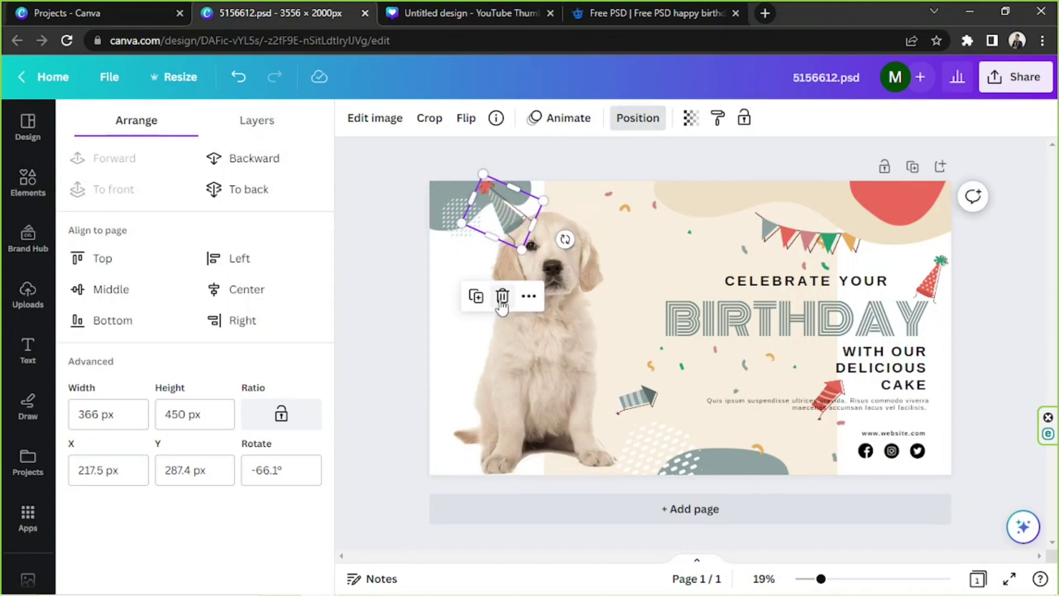
pyautogui.click(501, 301)
# Step: Try the red party hat on the puppy's head, brought to the front
pyautogui.moveTo(929, 274); pyautogui.dragTo(644, 319)
pyautogui.click(155, 196)
pyautogui.moveTo(593, 256); pyautogui.dragTo(581, 189)
# Step: Reduce the puppy's size slightly and reposition it on the left part of the banner
pyautogui.click(513, 254)
pyautogui.moveTo(427, 209); pyautogui.dragTo(470, 267)
pyautogui.moveTo(543, 359); pyautogui.dragTo(528, 342)
pyautogui.moveTo(601, 456); pyautogui.dragTo(634, 473)
pyautogui.moveTo(567, 402); pyautogui.dragTo(563, 382)
# Step: Try refitting the red party hat on the puppy's head, and delete the hat
pyautogui.click(586, 202)
pyautogui.moveTo(631, 249); pyautogui.dragTo(618, 218)
pyautogui.moveTo(566, 188); pyautogui.dragTo(565, 211)
pyautogui.press('Delete')
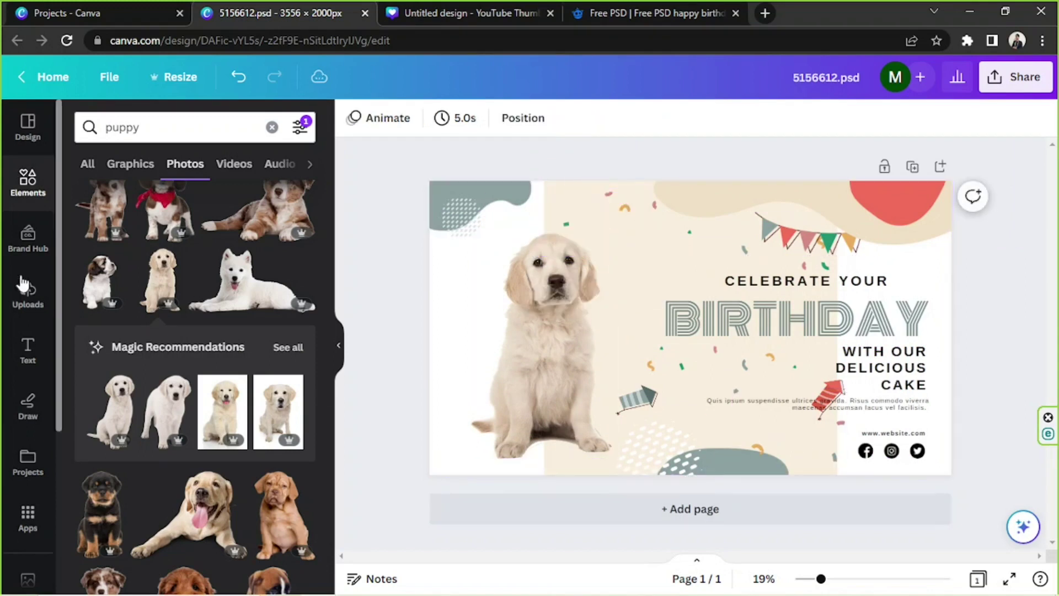
# Step: Search the elements for "party hat" and add the blue hat with light dots from the graphics
pyautogui.click(272, 127)
pyautogui.write('party hat')
pyautogui.press('Return')
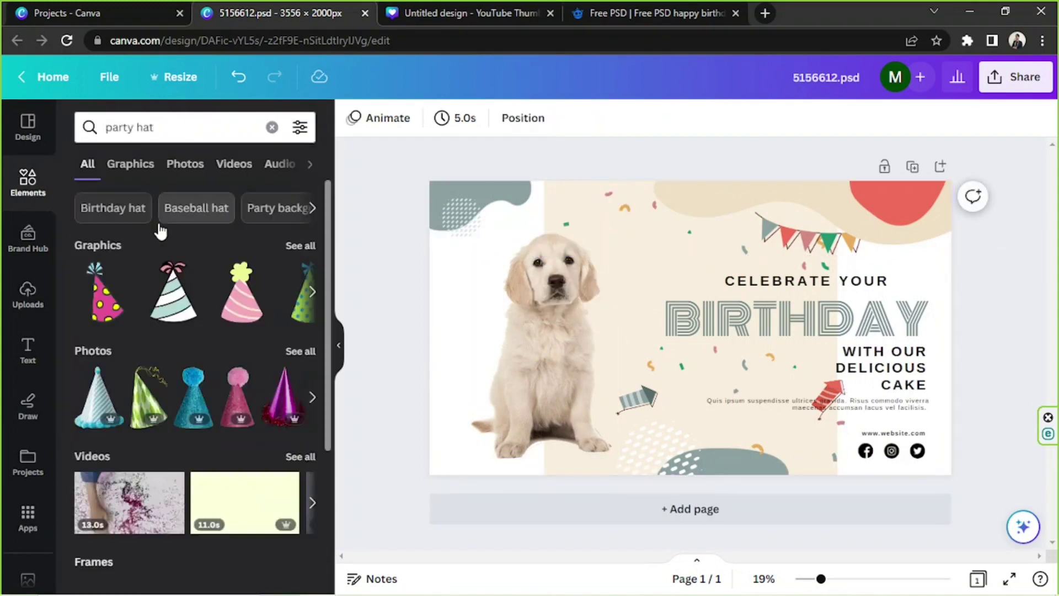
pyautogui.click(300, 246)
pyautogui.scroll(-5, 263, 330)
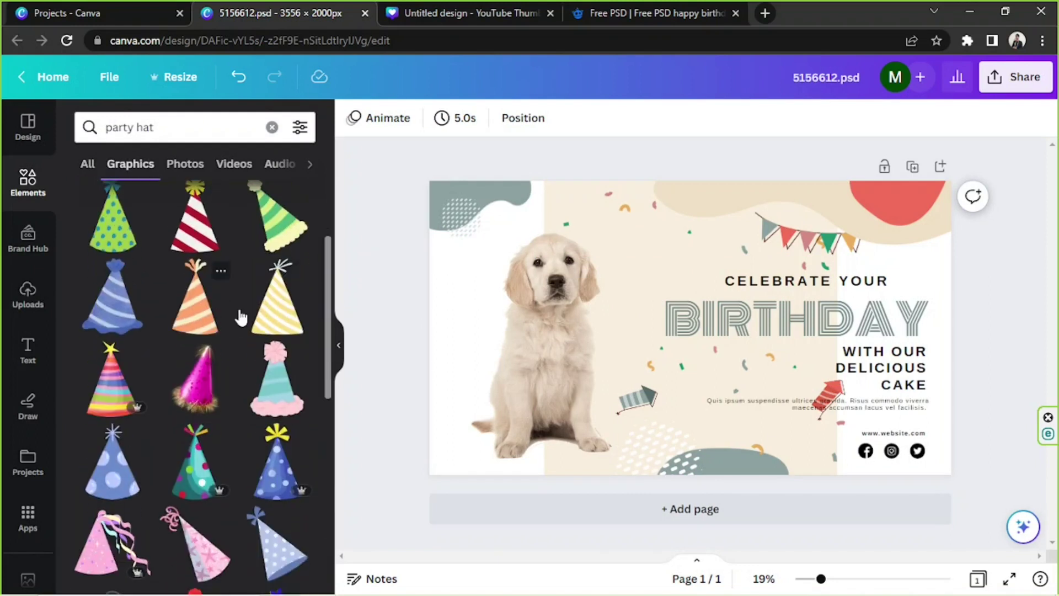
pyautogui.click(127, 261)
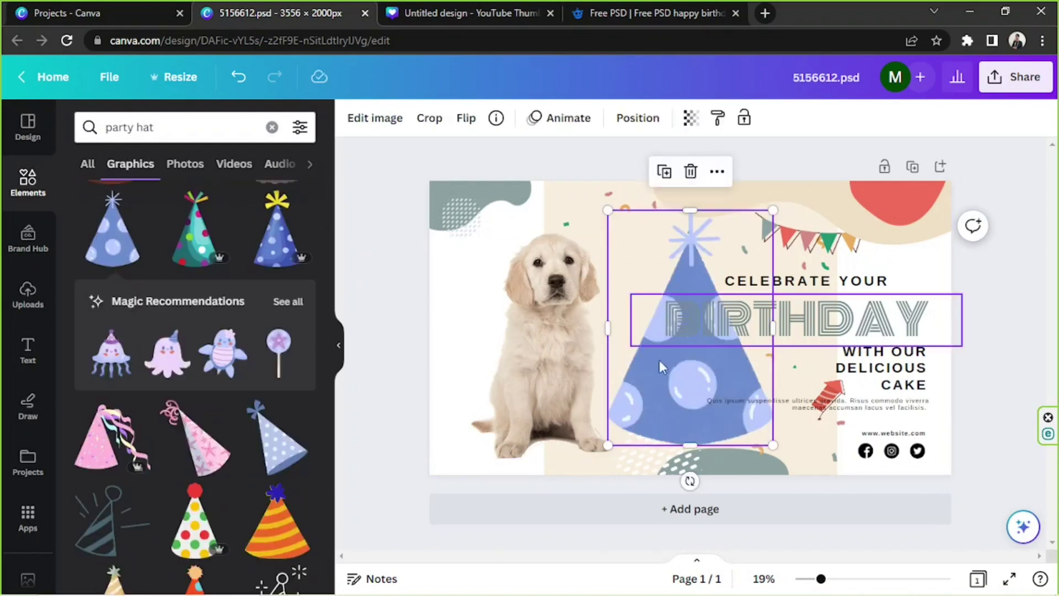
# Step: Shrink the blue party hat, tilt it and place it on the puppy's head
pyautogui.moveTo(660, 359); pyautogui.dragTo(559, 237)
pyautogui.moveTo(672, 319); pyautogui.dragTo(565, 232)
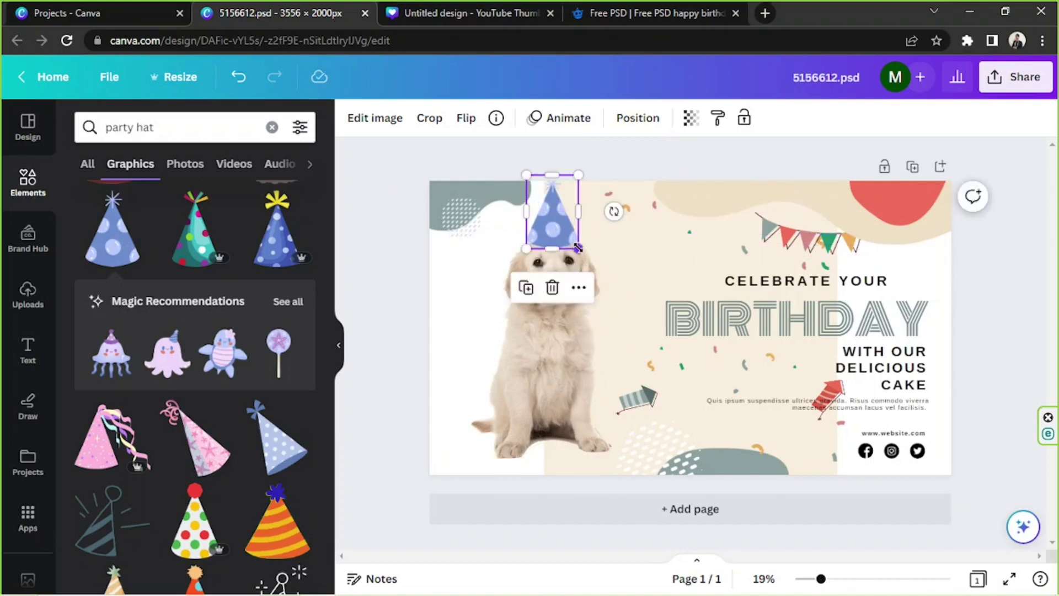
pyautogui.moveTo(603, 195); pyautogui.dragTo(597, 171)
pyautogui.moveTo(550, 227); pyautogui.dragTo(530, 238)
pyautogui.click(434, 291)
# Step: Bring the bunting to the front near the banner's upper-right corner and delete the red shape there
pyautogui.click(819, 251)
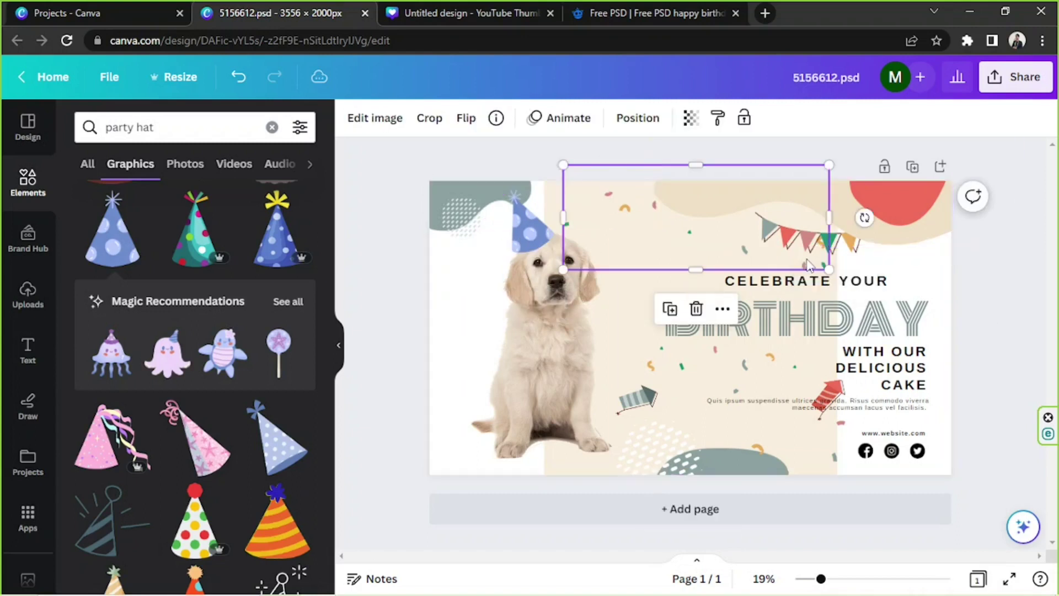
pyautogui.moveTo(819, 251); pyautogui.dragTo(851, 203)
pyautogui.click(638, 117)
pyautogui.click(113, 189)
pyautogui.click(899, 219)
pyautogui.press('Delete')
# Step: Enlarge the bunting to about 1446 × 527 px and fit it across the banner's upper-right corner
pyautogui.moveTo(896, 217); pyautogui.dragTo(1047, 276)
pyautogui.moveTo(938, 255); pyautogui.dragTo(863, 240)
pyautogui.moveTo(988, 262); pyautogui.dragTo(917, 236)
pyautogui.moveTo(849, 216); pyautogui.dragTo(897, 228)
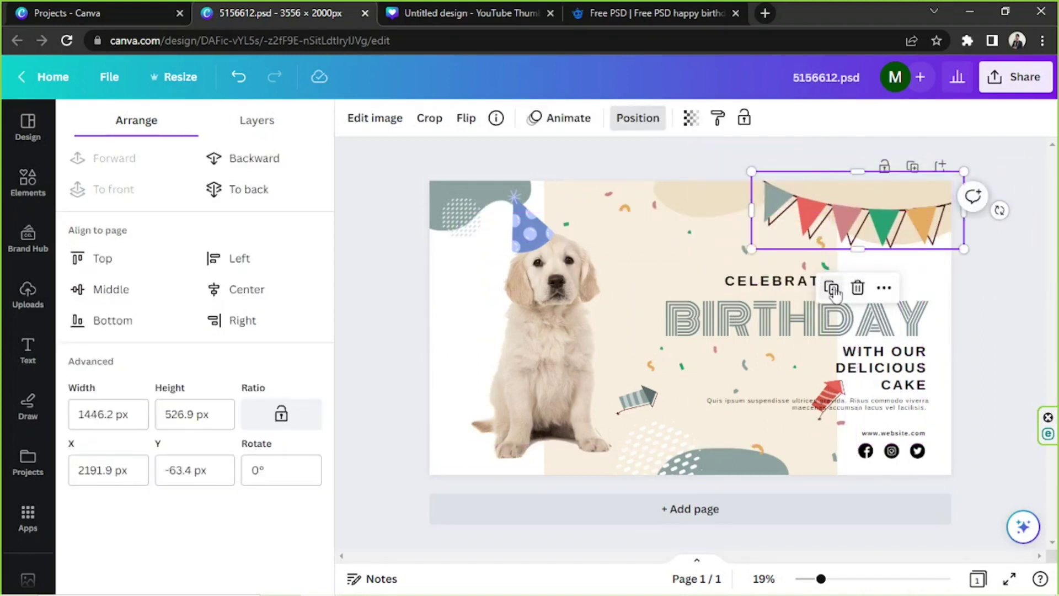
# Step: Duplicate the bunting into the banner's upper-left corner, and remove the grey-green shape and dotted pattern there
pyautogui.click(832, 288)
pyautogui.moveTo(538, 213); pyautogui.dragTo(477, 215)
pyautogui.click(458, 226)
pyautogui.click(427, 282)
pyautogui.hotkey('ctrl', 'z')
pyautogui.click(488, 216)
# Step: Rotate the duplicated bunting to about -27.9° and fit it across the banner's upper-left corner
pyautogui.moveTo(451, 279); pyautogui.dragTo(486, 270)
pyautogui.moveTo(492, 196); pyautogui.dragTo(514, 208)
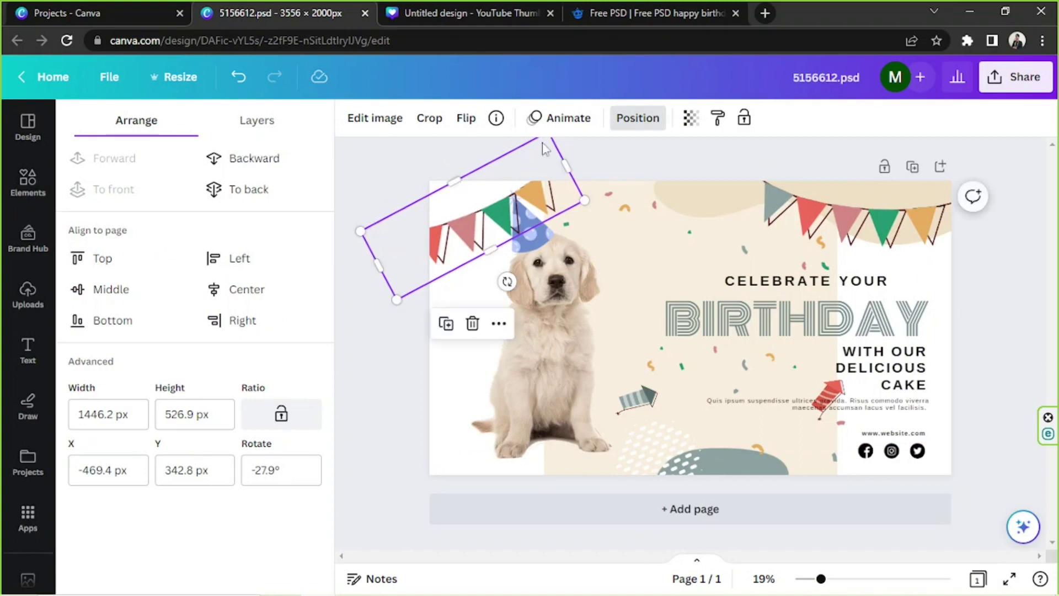
pyautogui.click(298, 189)
pyautogui.moveTo(448, 224); pyautogui.dragTo(433, 219)
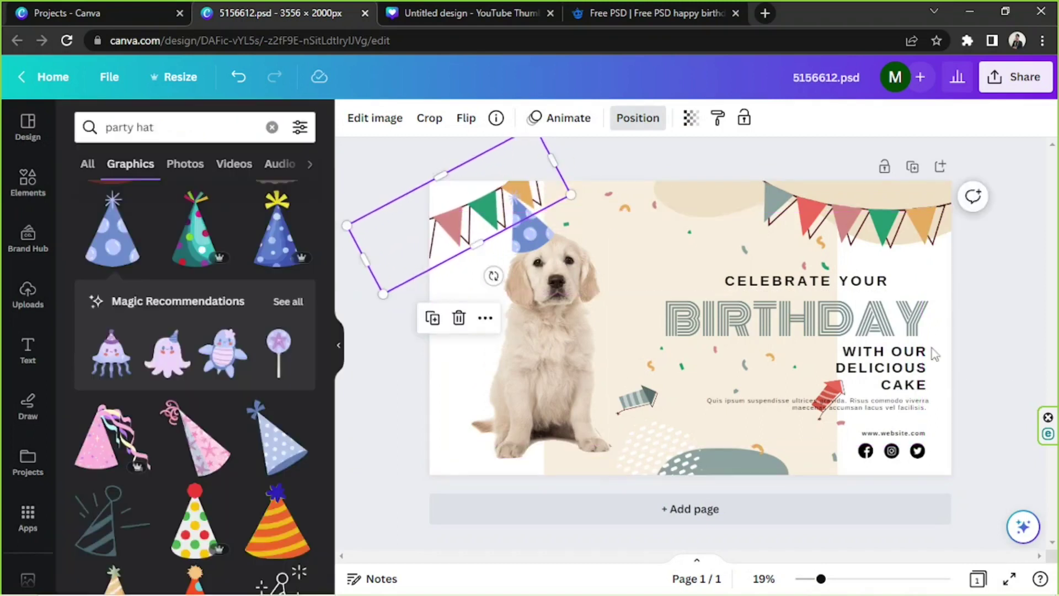
pyautogui.click(386, 378)
# Step: Move the CELEBRATE YOUR line up and to the left, and rearrange the confetti groups across the banner
pyautogui.moveTo(821, 281); pyautogui.dragTo(762, 254)
pyautogui.moveTo(619, 215); pyautogui.dragTo(454, 229)
pyautogui.moveTo(734, 368); pyautogui.dragTo(980, 353)
pyautogui.moveTo(893, 291); pyautogui.dragTo(834, 195)
# Step: Resize a confetti strip to about 1351 × 231 px, place it at the puppy's feet and open its arrangement options
pyautogui.moveTo(929, 223); pyautogui.dragTo(845, 187)
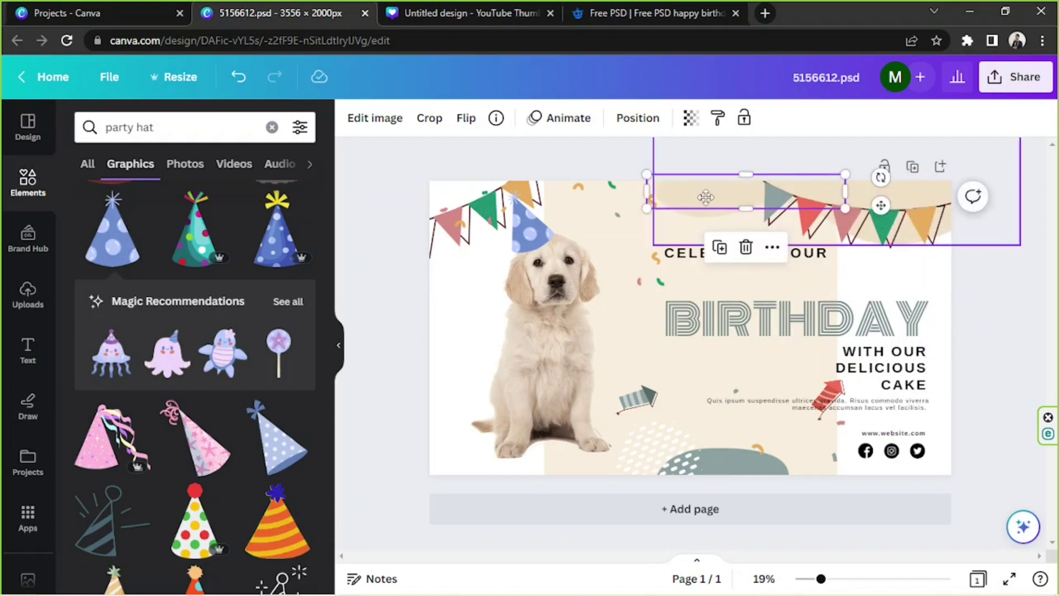
pyautogui.moveTo(706, 197); pyautogui.dragTo(497, 442)
pyautogui.click(638, 118)
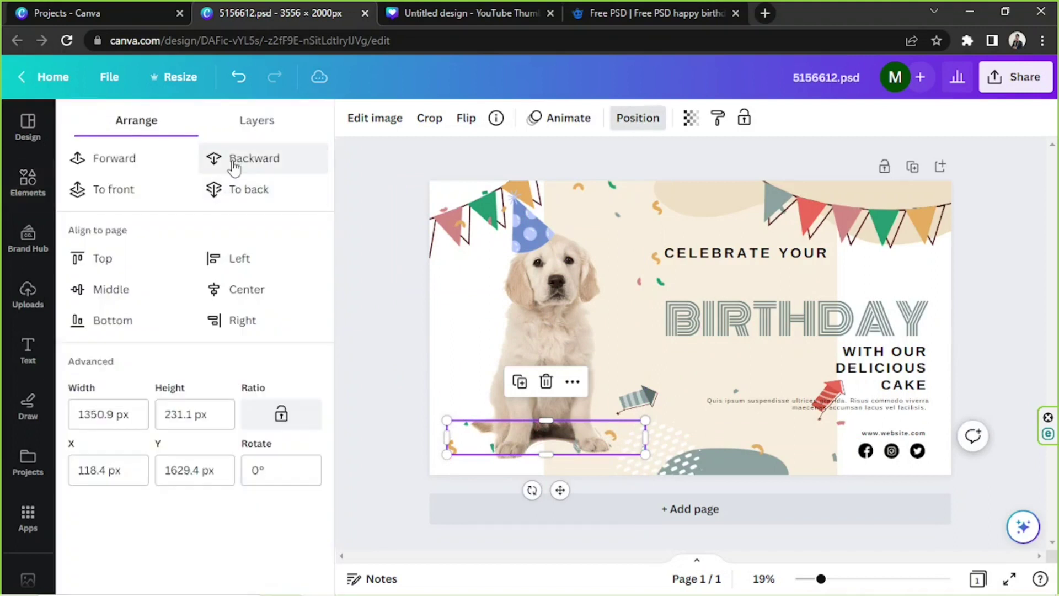
# Step: Spread the confetti around the puppy, and place a strip of about 1488 × 255 px across the banner's upper-left area
pyautogui.moveTo(645, 281); pyautogui.dragTo(629, 387)
pyautogui.moveTo(662, 219); pyautogui.dragTo(691, 216)
pyautogui.moveTo(590, 385); pyautogui.dragTo(564, 198)
pyautogui.moveTo(680, 226); pyautogui.dragTo(631, 215)
pyautogui.moveTo(597, 195); pyautogui.dragTo(616, 214)
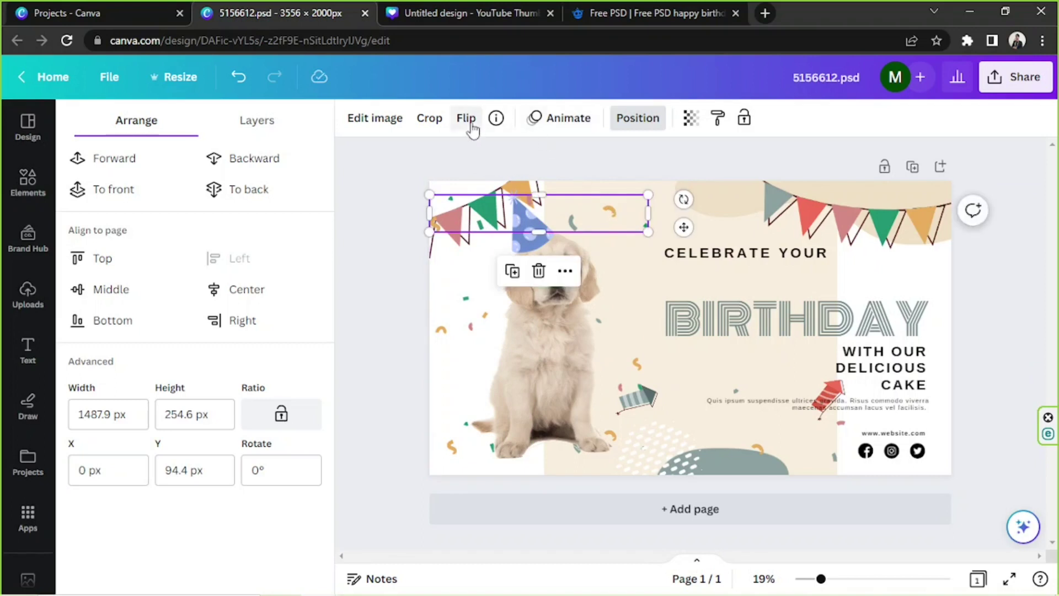
# Step: Flip the upper confetti strip horizontally, rotate it to -8° and shift it slightly over the upper-left bunting
pyautogui.click(473, 128)
pyautogui.moveTo(684, 199); pyautogui.dragTo(679, 177)
pyautogui.moveTo(592, 227); pyautogui.dragTo(581, 223)
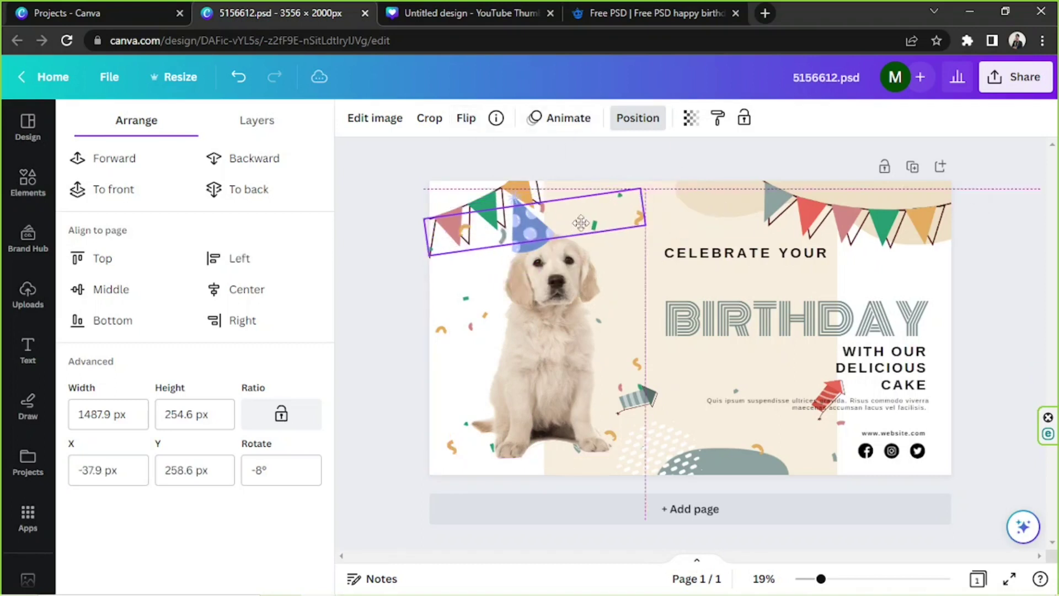
# Step: Replace the CELEBRATE YOUR text with HAPPY HAPPY HAPPY
pyautogui.click(715, 251)
pyautogui.click(715, 250)
pyautogui.write('HAPPY')
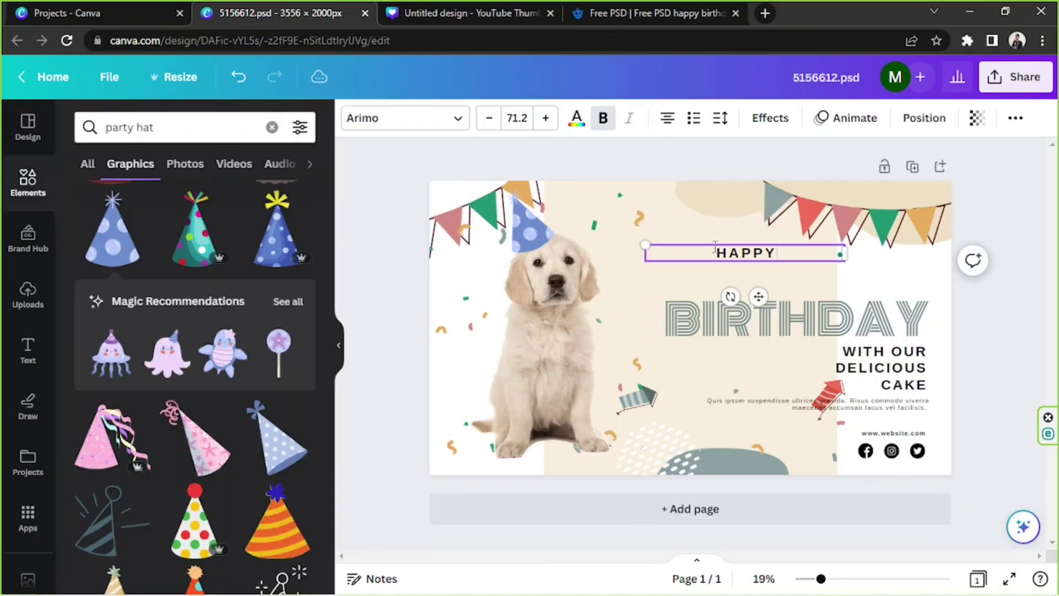
pyautogui.write(' HAPPY HAPPY')
pyautogui.press('BackSpace')
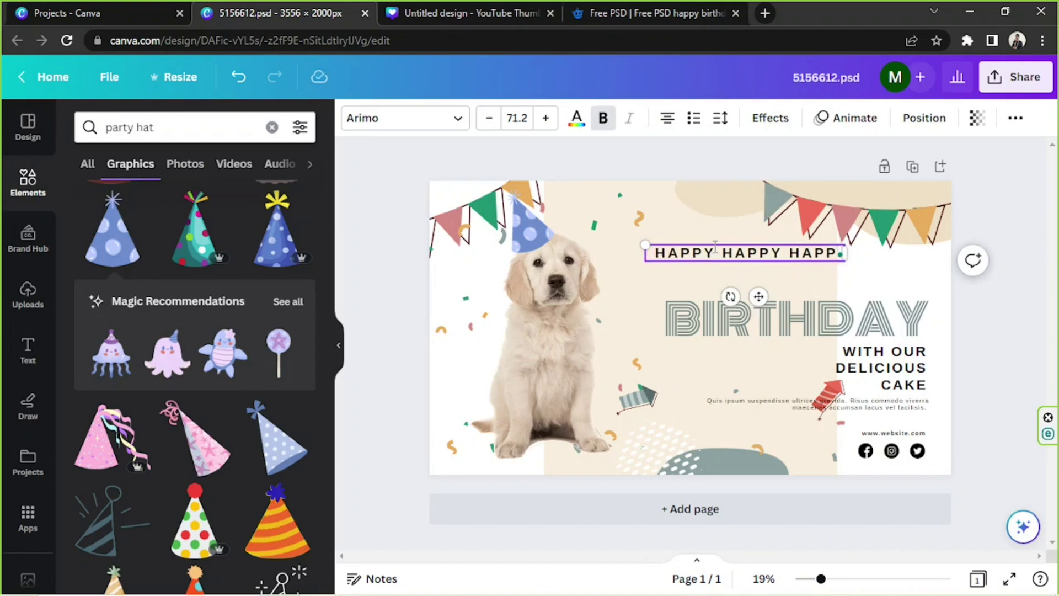
# Step: Enlarge the HAPPY HAPPY HAPPY line to font size 85.2 and position it above the BIRTHDAY heading
pyautogui.moveTo(724, 293); pyautogui.dragTo(676, 284)
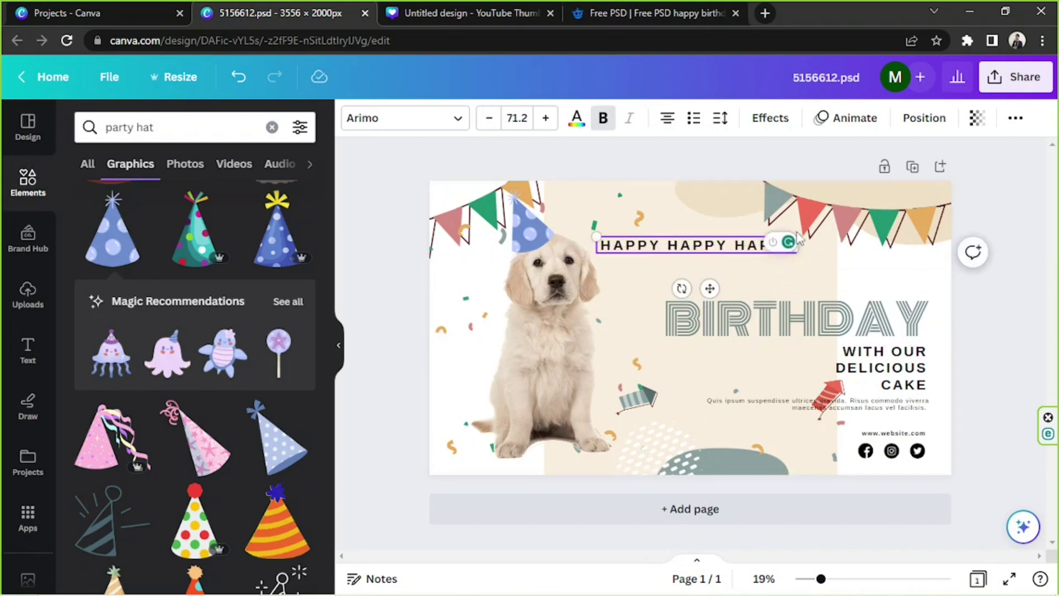
pyautogui.moveTo(596, 232); pyautogui.dragTo(558, 229)
pyautogui.moveTo(690, 287); pyautogui.dragTo(744, 304)
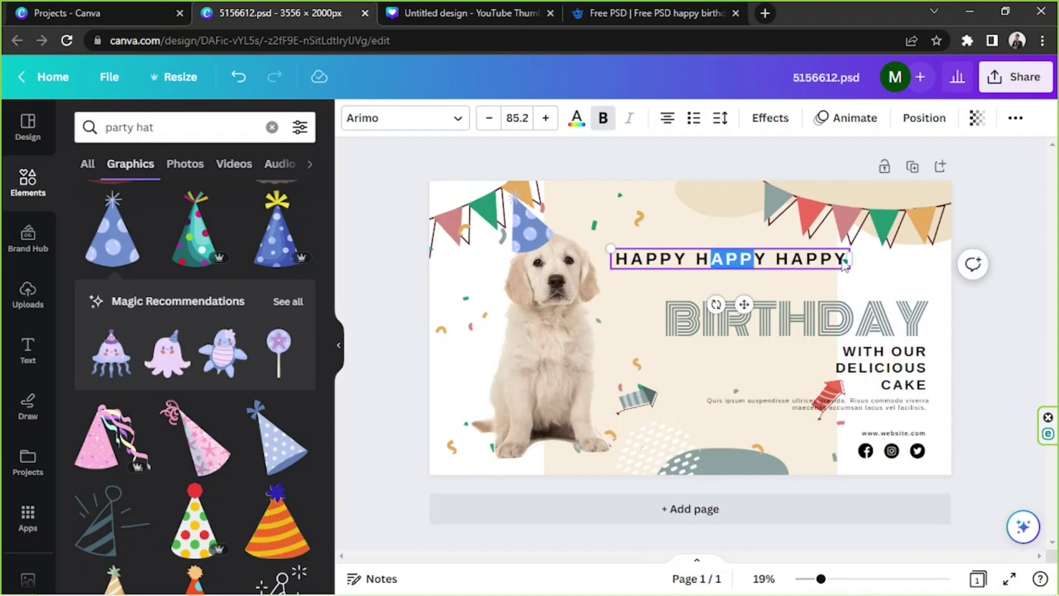
# Step: Change the line above the heading to HAPPY HA-PAW and shift it slightly
pyautogui.doubleClick(808, 258)
pyautogui.press('BackSpace')
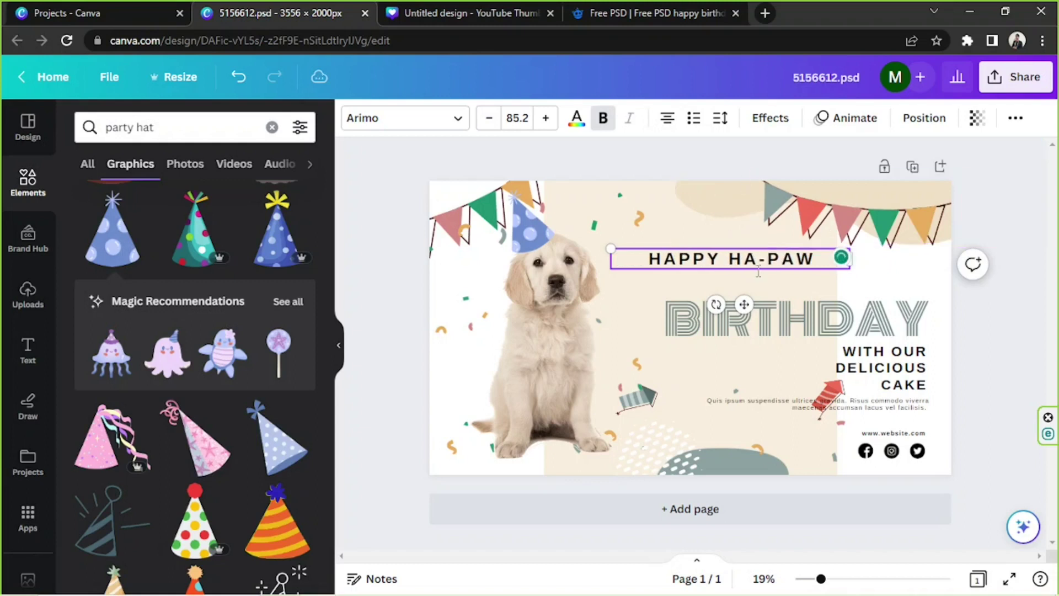
pyautogui.moveTo(752, 272); pyautogui.dragTo(740, 269)
# Step: Move the BIRTHDAY heading directly under the HAPPY HA-PAW line and align their left edges
pyautogui.moveTo(767, 312); pyautogui.dragTo(739, 282)
pyautogui.moveTo(935, 316); pyautogui.dragTo(981, 349)
pyautogui.moveTo(869, 320); pyautogui.dragTo(845, 324)
pyautogui.moveTo(649, 257); pyautogui.dragTo(644, 291)
pyautogui.click(856, 580)
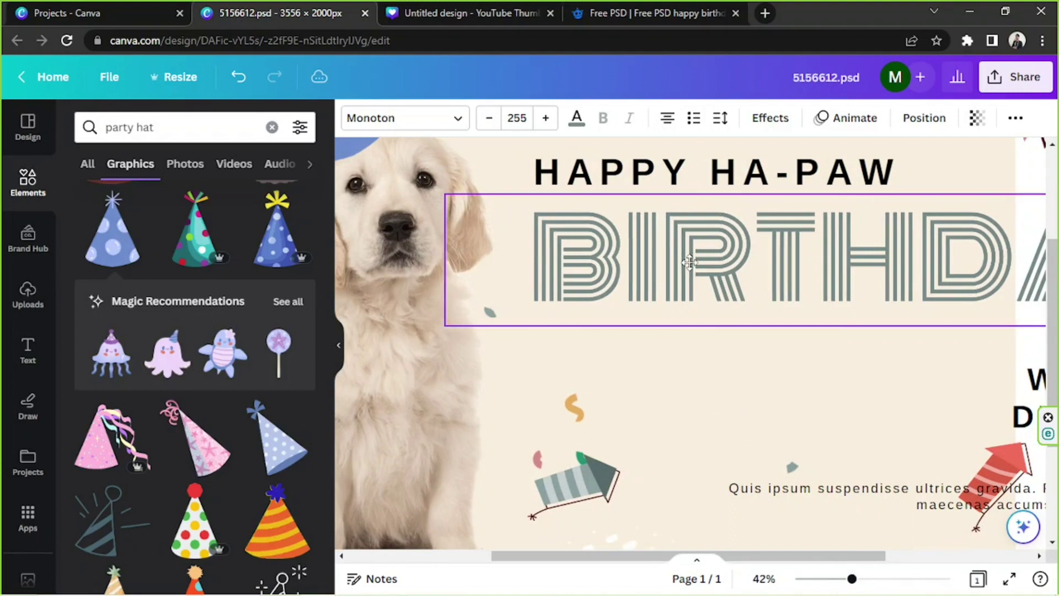
pyautogui.click(672, 166)
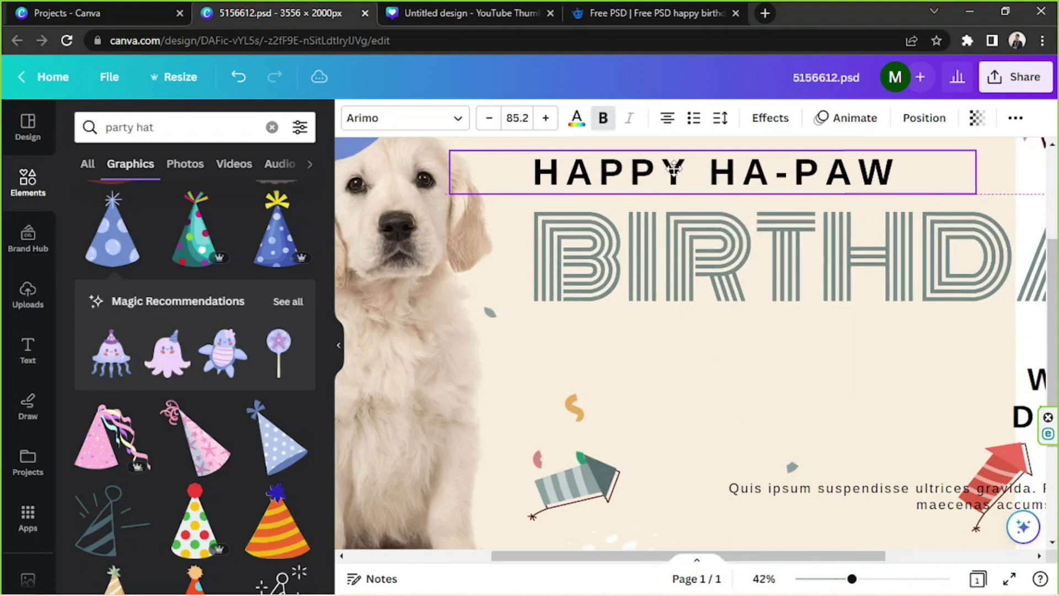
# Step: Move the WITH OUR DELICIOUS CAKE text slightly up and replace it with OUR PRECIOUS
pyautogui.click(810, 579)
pyautogui.moveTo(811, 578); pyautogui.dragTo(816, 578)
pyautogui.moveTo(863, 351); pyautogui.dragTo(858, 337)
pyautogui.doubleClick(859, 337)
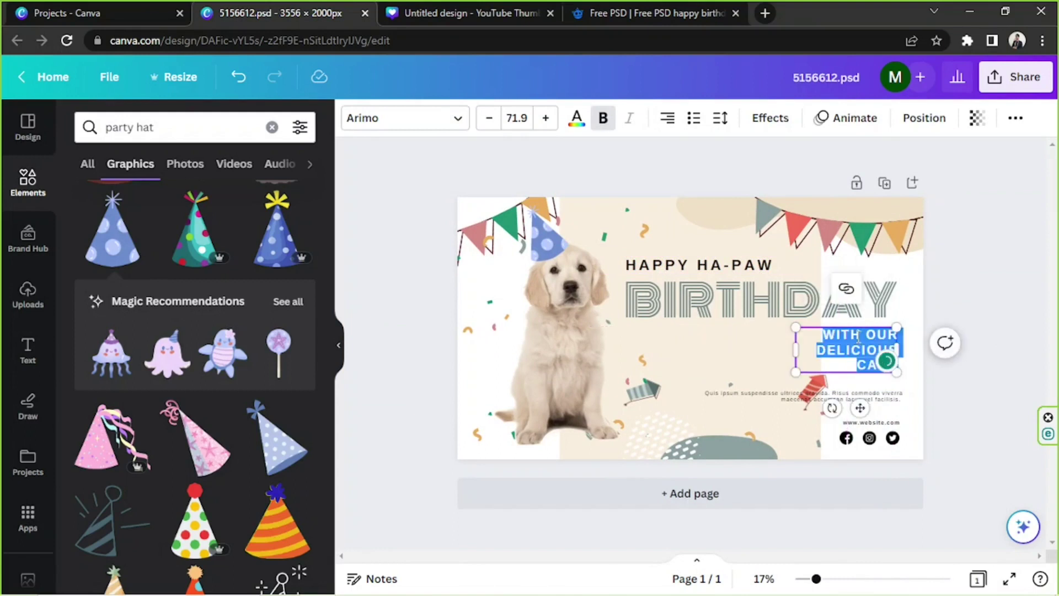
pyautogui.write('OUR PRECIOUS')
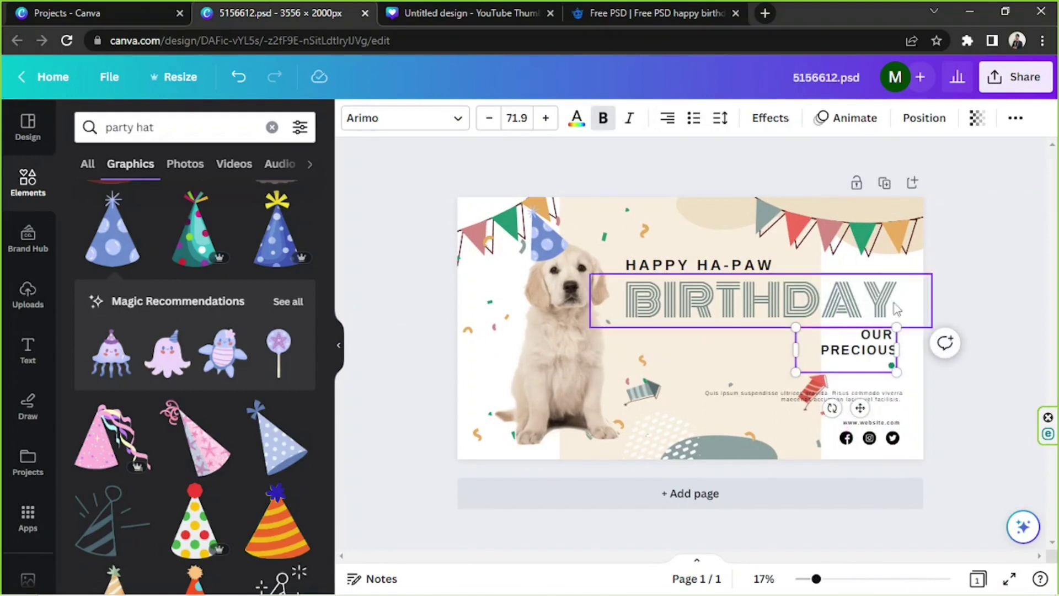
pyautogui.click(910, 369)
# Step: Delete the small placeholder paragraph and move the grey striped rocket to the banner's lower-left corner
pyautogui.click(848, 401)
pyautogui.press('Delete')
pyautogui.moveTo(816, 391); pyautogui.dragTo(745, 318)
pyautogui.click(642, 392)
pyautogui.moveTo(628, 441); pyautogui.dragTo(506, 491)
# Step: Move the red rocket beside the puppy, below the start of the BIRTHDAY heading
pyautogui.moveTo(803, 384); pyautogui.dragTo(740, 370)
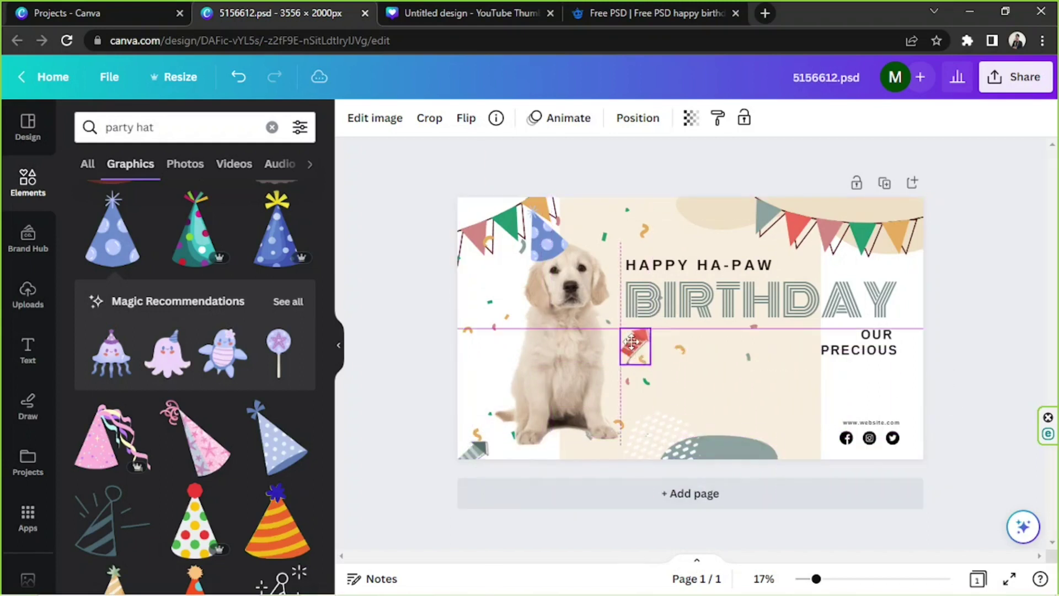
pyautogui.moveTo(628, 353); pyautogui.dragTo(628, 355)
# Step: Duplicate the BIRTHDAY heading, place the copy below OUR PRECIOUS and reduce it to font size 228
pyautogui.click(795, 307)
pyautogui.click(729, 238)
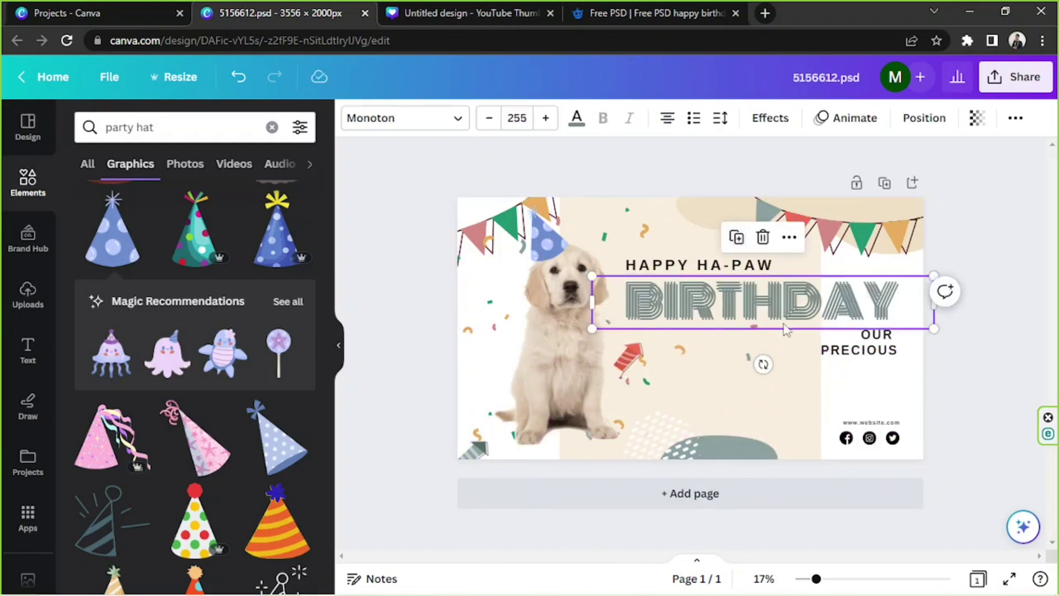
pyautogui.moveTo(786, 326); pyautogui.dragTo(786, 414)
pyautogui.moveTo(592, 365); pyautogui.dragTo(629, 371)
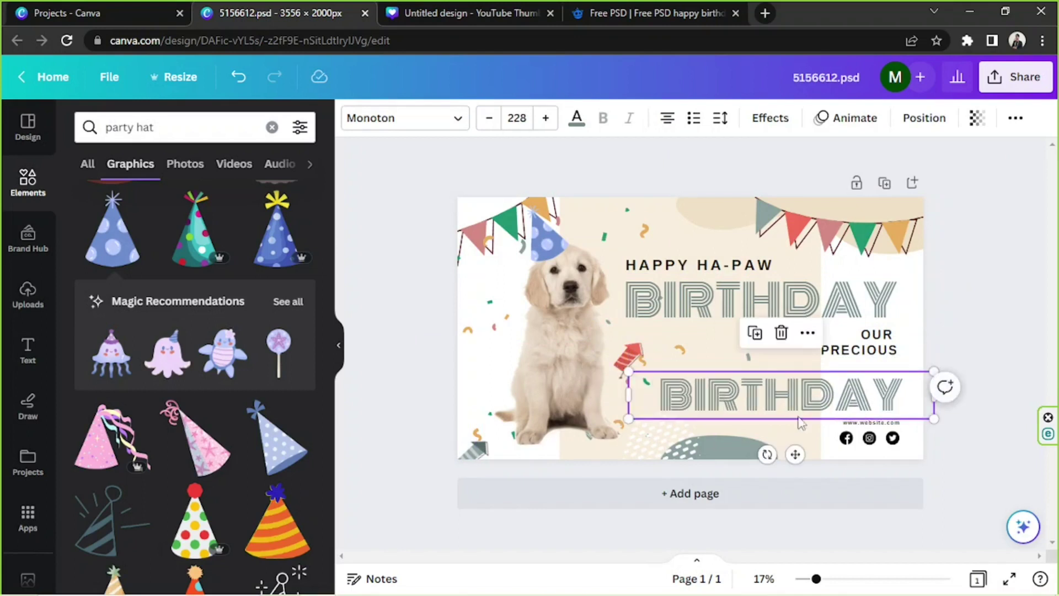
# Step: Change the duplicated heading's text to BEAR, enlarge it to font size 385 and position it below OUR PRECIOUS
pyautogui.doubleClick(743, 390)
pyautogui.write('BEAR')
pyautogui.moveTo(668, 395); pyautogui.dragTo(654, 338)
pyautogui.moveTo(795, 419); pyautogui.dragTo(791, 431)
# Step: Delete the social media icons and the website address from the banner's lower-right area
pyautogui.click(948, 449)
pyautogui.moveTo(974, 446); pyautogui.dragTo(838, 433)
pyautogui.press('Delete')
pyautogui.moveTo(877, 402); pyautogui.dragTo(856, 409)
pyautogui.click(892, 424)
pyautogui.press('Delete')
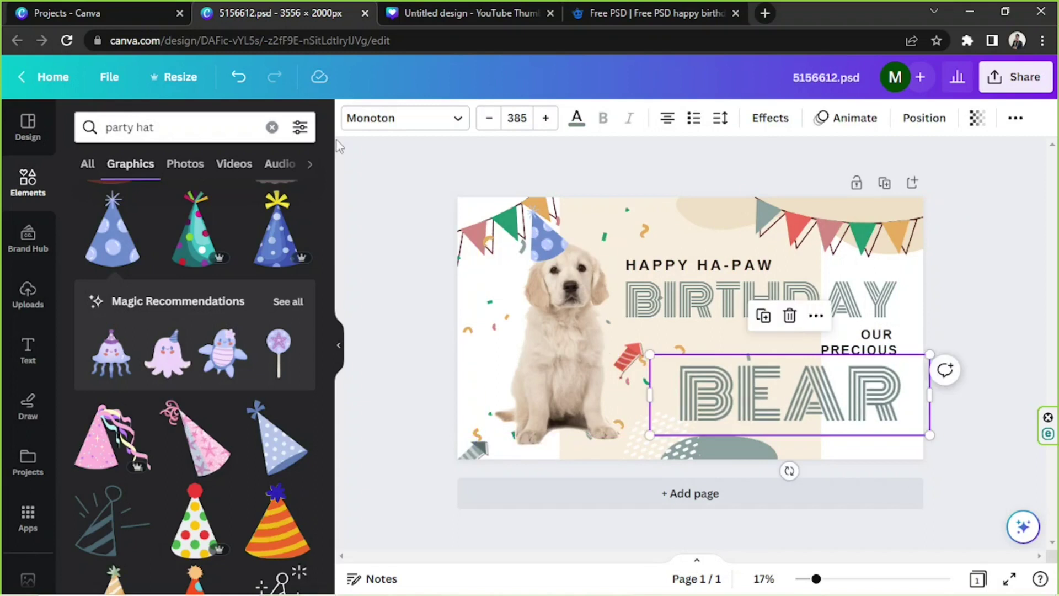
# Step: Recolour the BEAR heading dark brown from the brand colours
pyautogui.click(576, 119)
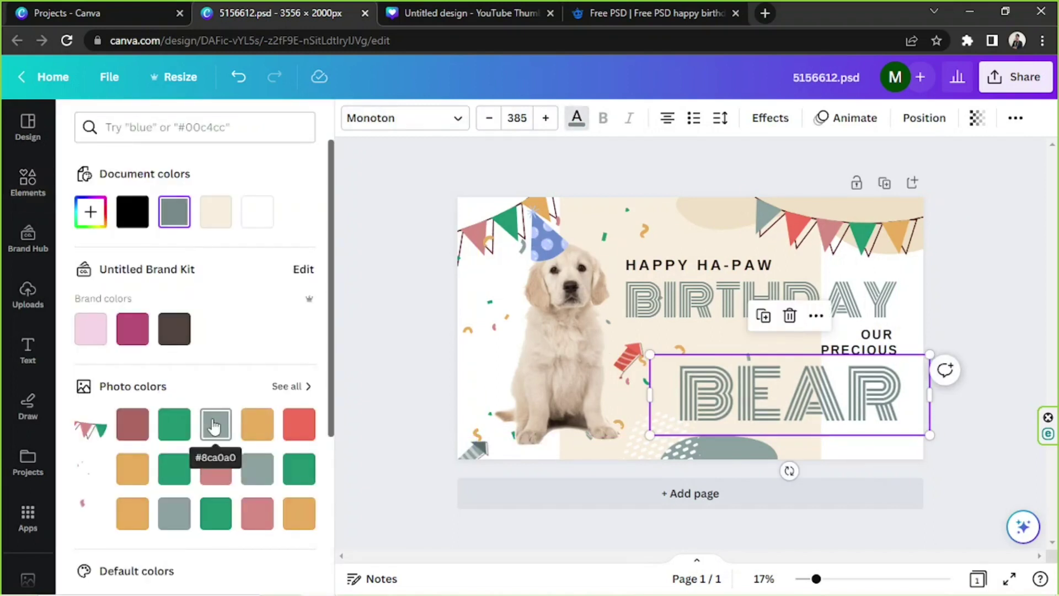
pyautogui.click(299, 425)
pyautogui.click(133, 514)
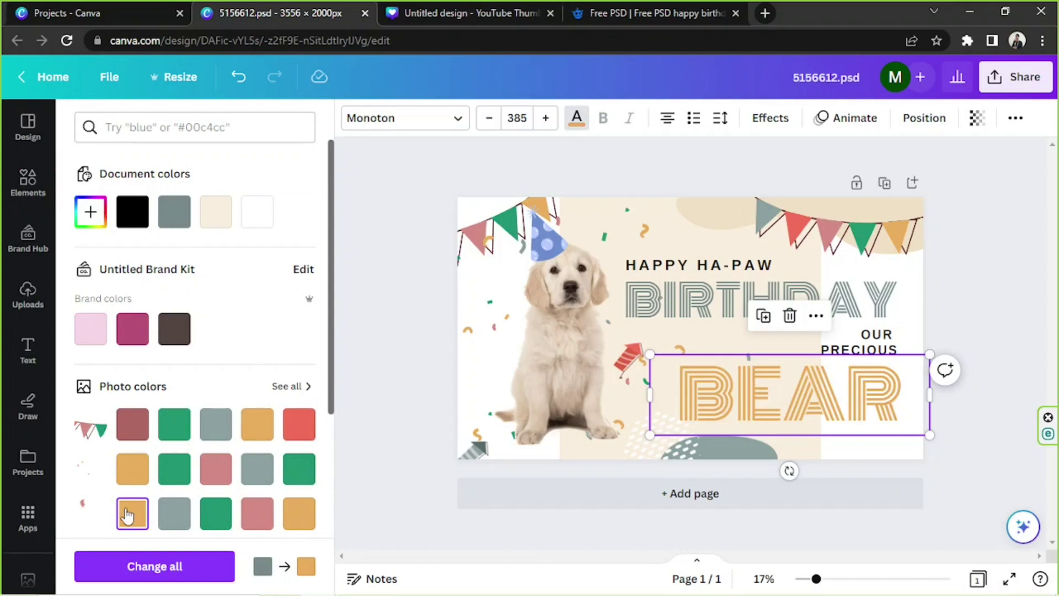
pyautogui.scroll(-2, 298, 423)
pyautogui.click(176, 253)
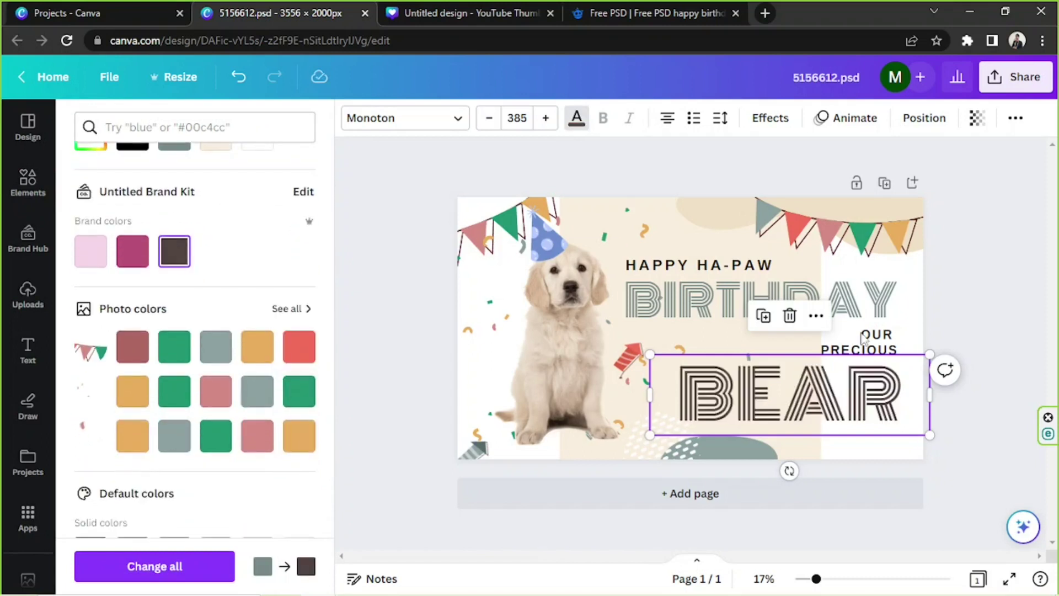
pyautogui.click(975, 307)
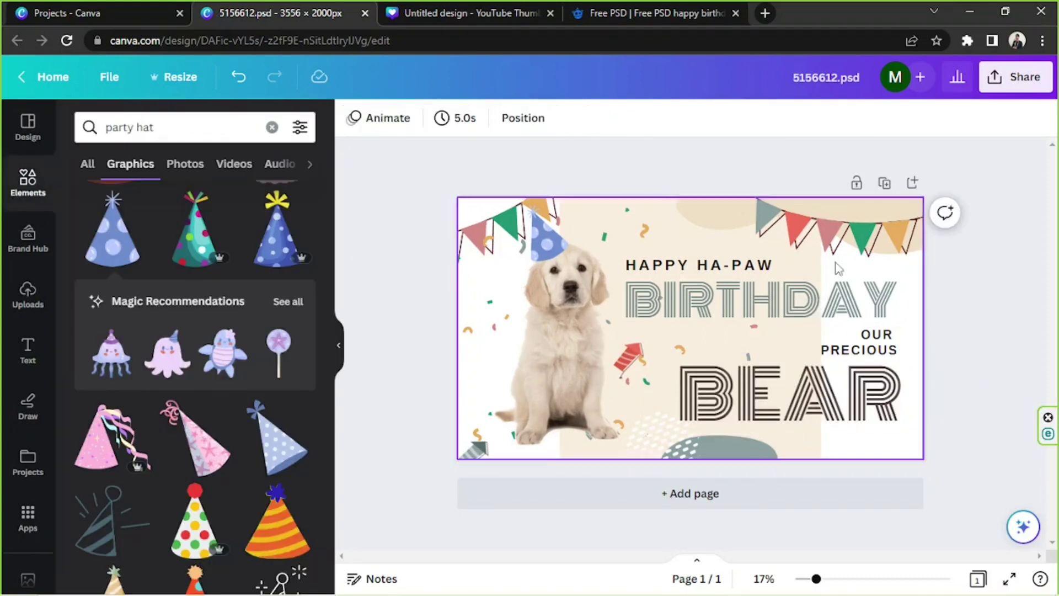
pyautogui.click(500, 212)
pyautogui.moveTo(500, 211)
pyautogui.mouseDown()
pyautogui.moveTo(474, 219)
pyautogui.moveTo(506, 221)
pyautogui.mouseUp()
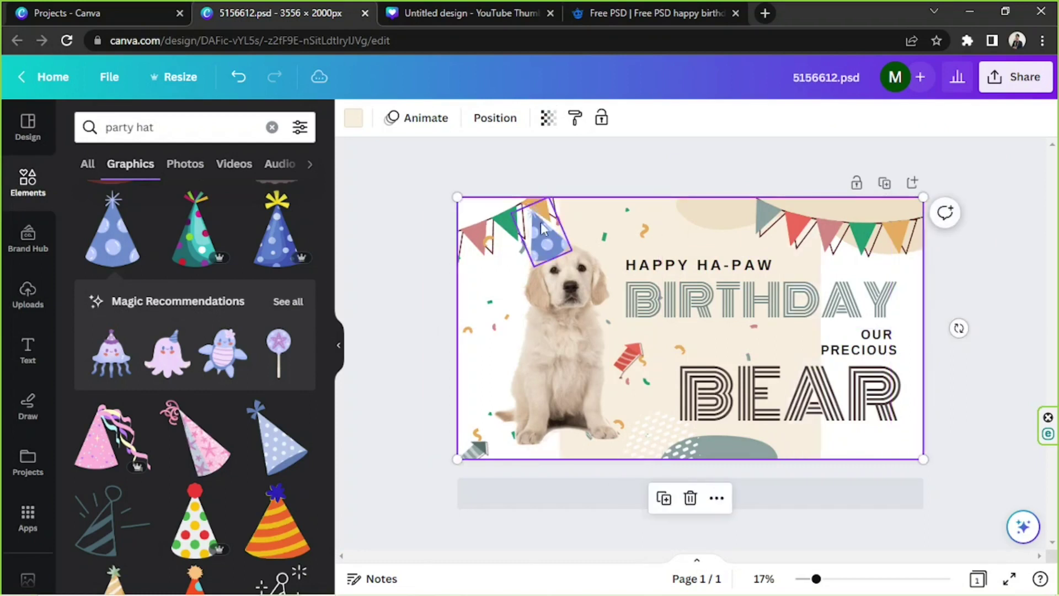
pyautogui.click(983, 395)
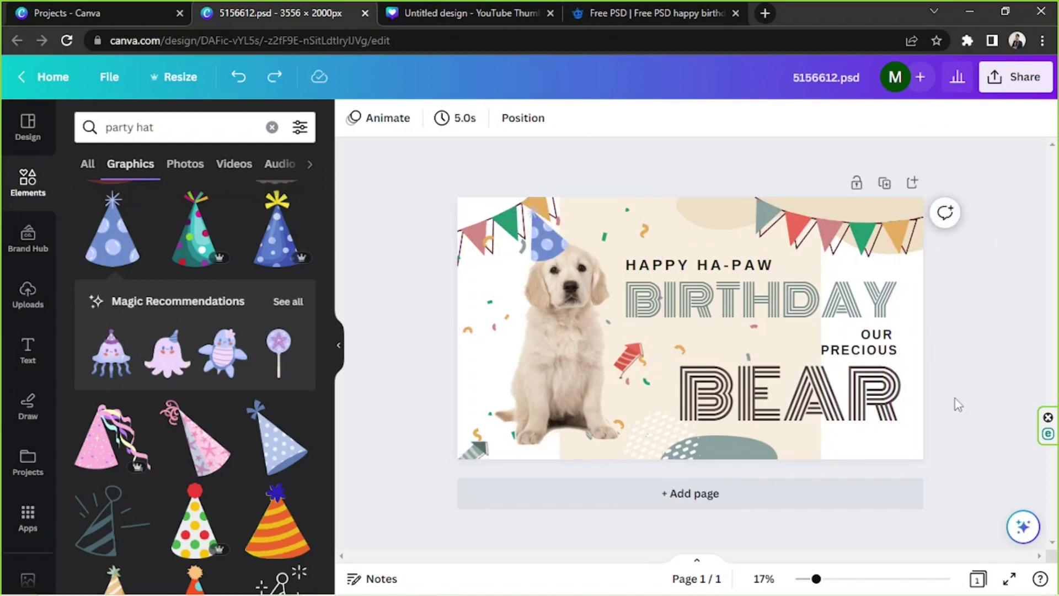
# Step: Search the graphics library for PAW and browse the paw-print graphics
pyautogui.click(101, 129)
pyautogui.write('PAW')
pyautogui.press('Return')
pyautogui.scroll(-3, 110, 320)
pyautogui.scroll(3, 220, 386)
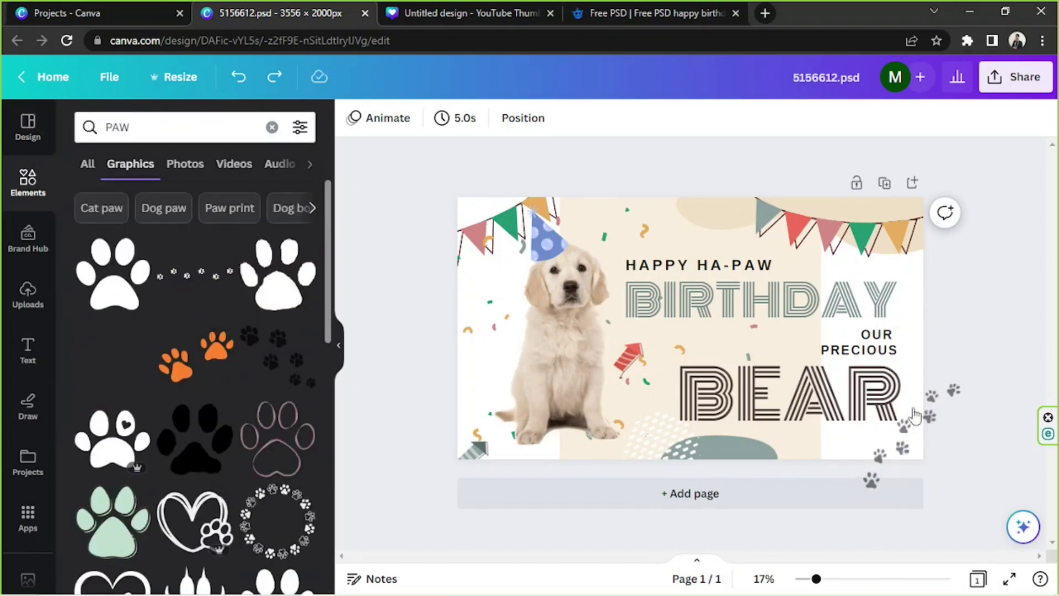
# Step: Place the diagonal paw-print trail graphic in the banner's lower-right corner, enlarging and rotating it so it runs partly off the edge
pyautogui.moveTo(914, 415); pyautogui.dragTo(912, 436)
pyautogui.moveTo(864, 485); pyautogui.dragTo(699, 549)
pyautogui.moveTo(846, 465); pyautogui.dragTo(899, 415)
pyautogui.moveTo(1014, 338); pyautogui.dragTo(992, 361)
pyautogui.moveTo(959, 443); pyautogui.dragTo(966, 422)
pyautogui.moveTo(998, 338); pyautogui.dragTo(960, 378)
pyautogui.moveTo(937, 443); pyautogui.dragTo(960, 419)
pyautogui.click(1017, 494)
pyautogui.click(974, 479)
pyautogui.moveTo(1018, 483); pyautogui.dragTo(1014, 516)
pyautogui.moveTo(923, 438); pyautogui.dragTo(904, 444)
pyautogui.moveTo(988, 385); pyautogui.dragTo(977, 395)
pyautogui.moveTo(934, 459); pyautogui.dragTo(951, 445)
# Step: Recolour the paw-print trail with the coral red from the banner's photo colours
pyautogui.click(353, 118)
pyautogui.click(187, 223)
pyautogui.click(216, 214)
pyautogui.click(298, 425)
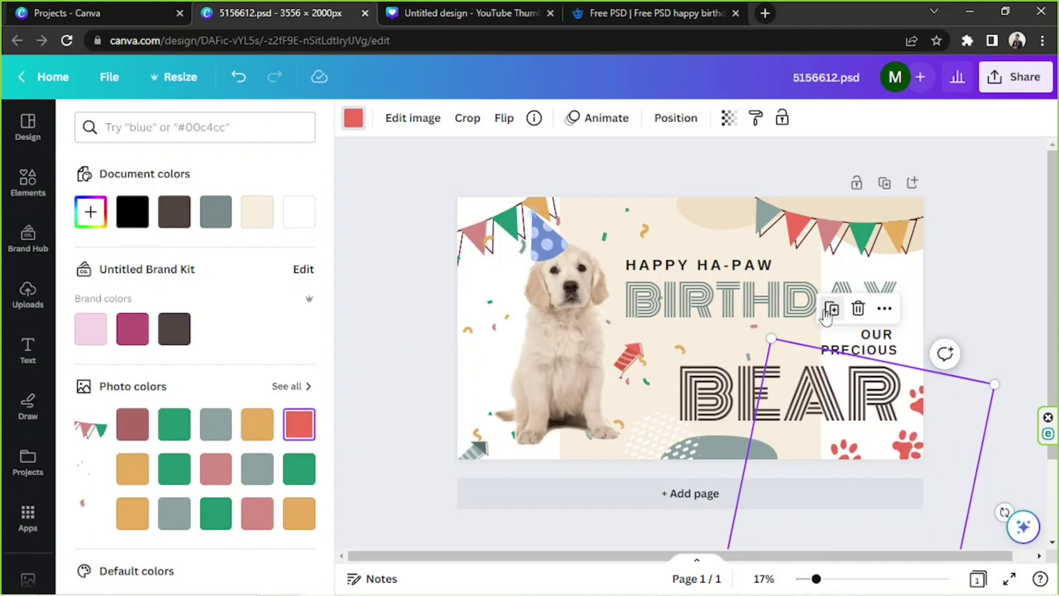
# Step: Duplicate the red paw-print trail and place the copy in the banner's upper-left corner behind the bunting
pyautogui.click(829, 310)
pyautogui.moveTo(902, 490); pyautogui.dragTo(478, 199)
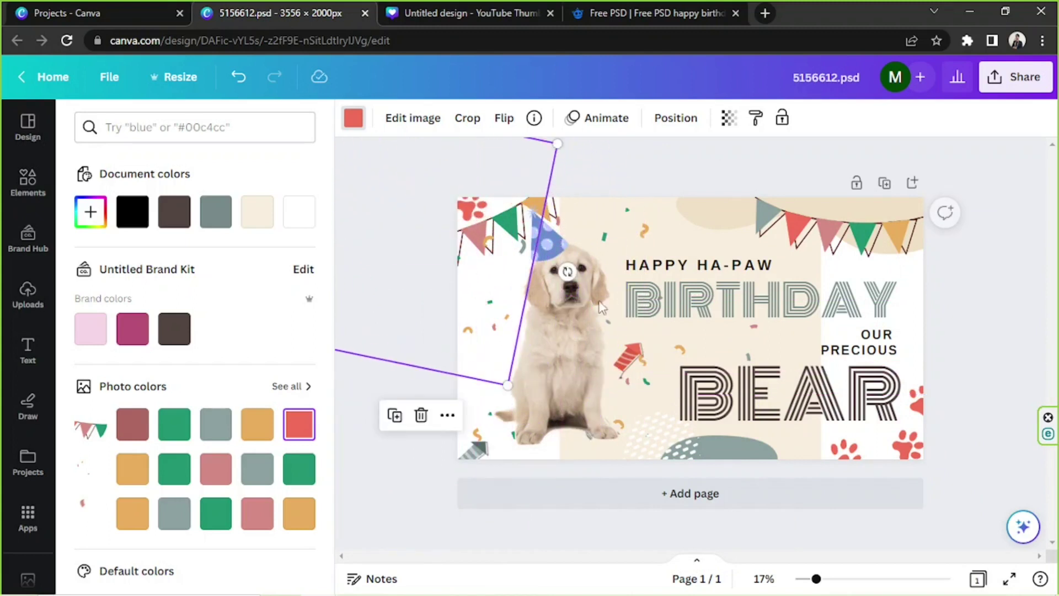
pyautogui.click(965, 294)
# Step: Duplicate the confetti graphic, flip the copy and position it over the right side of the banner
pyautogui.click(491, 313)
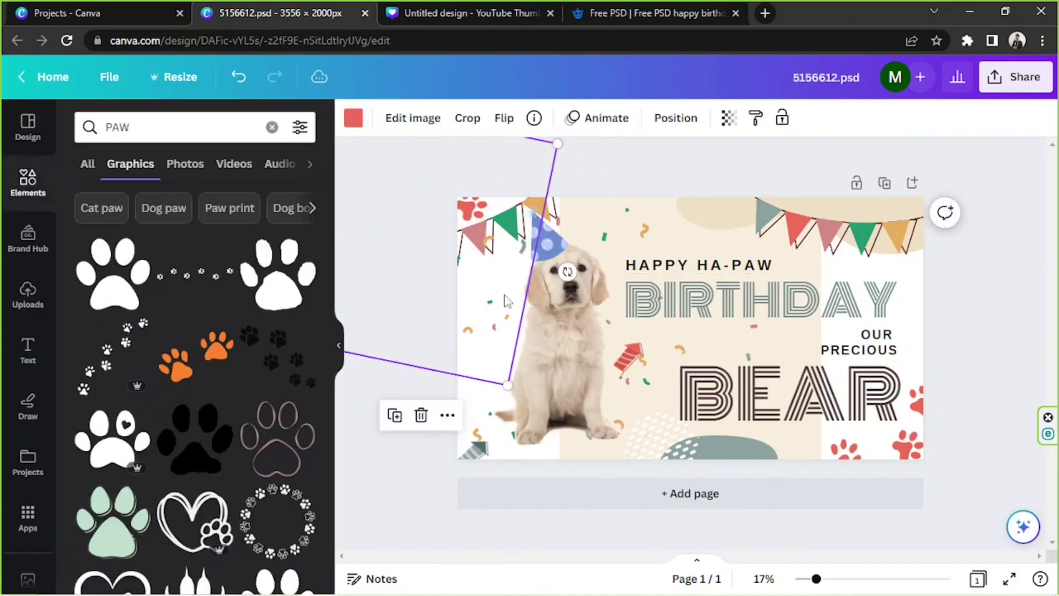
pyautogui.click(563, 428)
pyautogui.moveTo(568, 438); pyautogui.dragTo(761, 214)
pyautogui.click(466, 118)
pyautogui.click(477, 160)
pyautogui.click(880, 213)
pyautogui.moveTo(885, 200); pyautogui.dragTo(883, 326)
pyautogui.click(1004, 221)
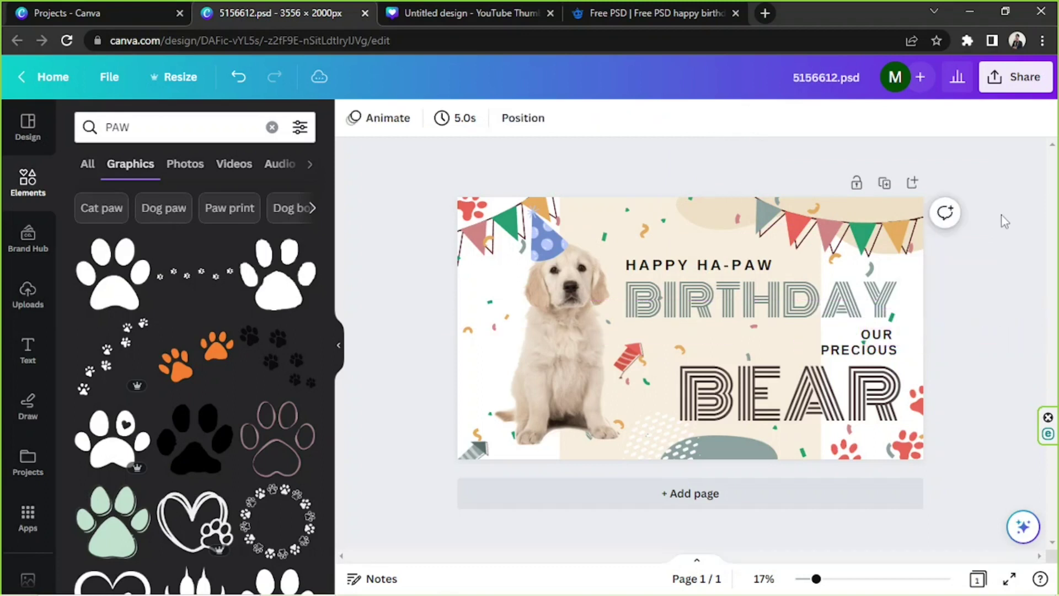
# Step: Add a Glow shadow effect to the puppy image
pyautogui.click(536, 364)
pyautogui.click(371, 118)
pyautogui.scroll(-3, 299, 276)
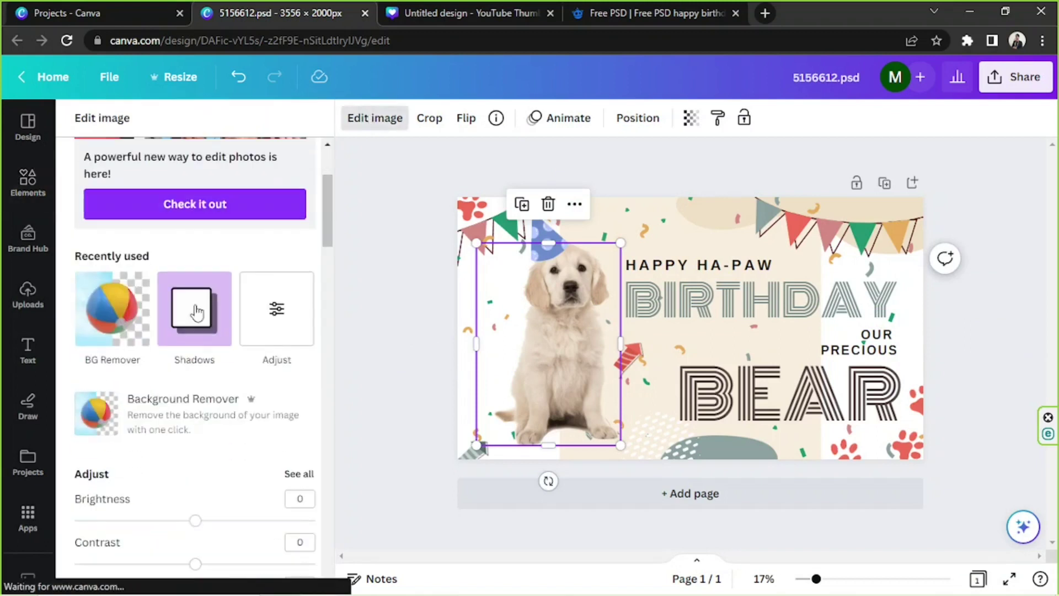
pyautogui.click(194, 308)
pyautogui.click(196, 210)
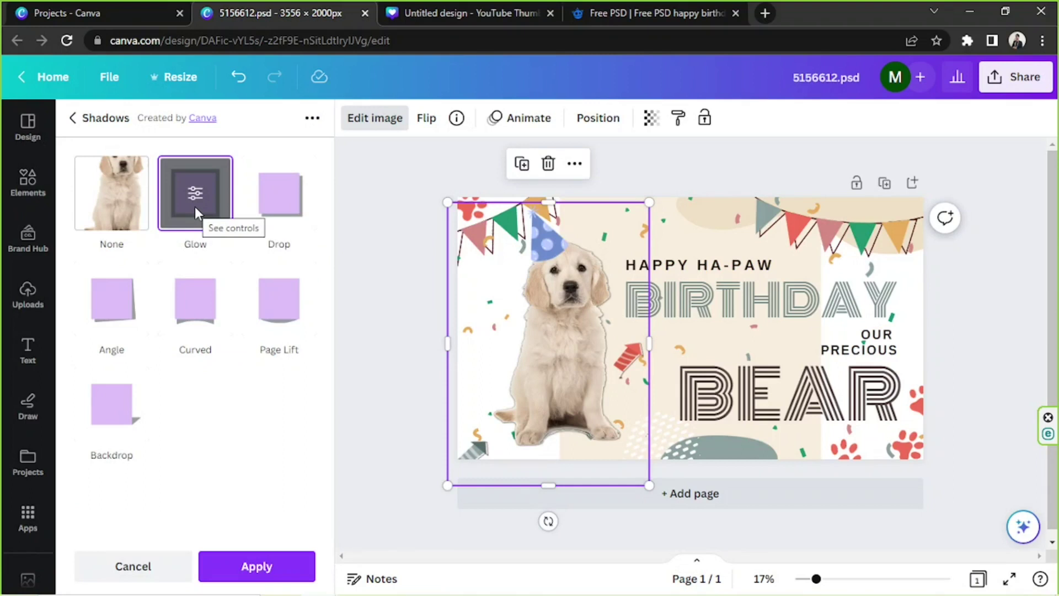
# Step: Set the puppy's glow to coral red with blur 0, transparency 100 and size 21
pyautogui.click(216, 177)
pyautogui.click(300, 320)
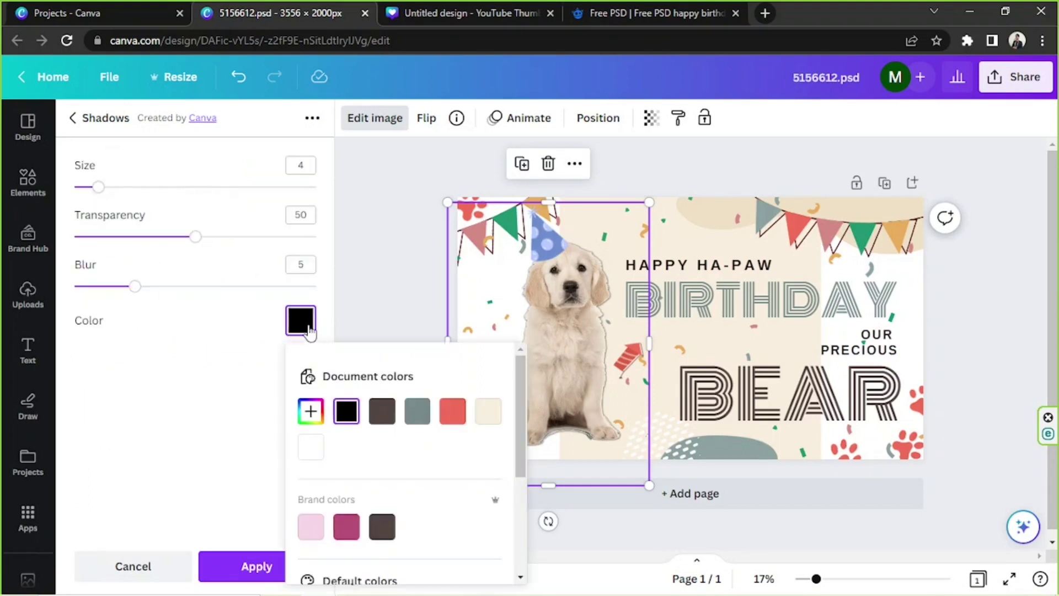
pyautogui.click(452, 413)
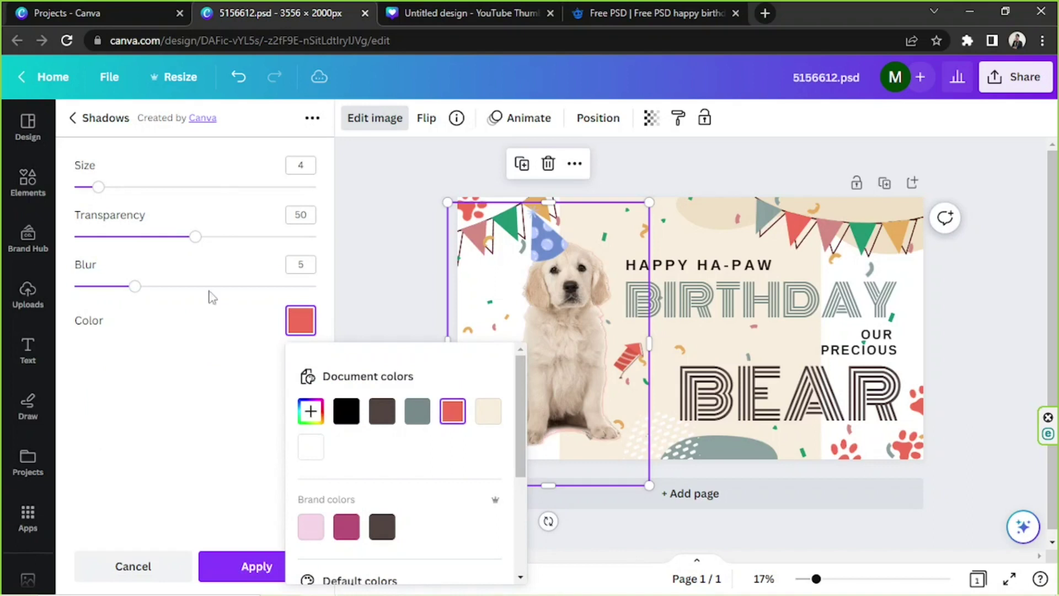
pyautogui.moveTo(134, 286); pyautogui.dragTo(74, 286)
pyautogui.moveTo(196, 236); pyautogui.dragTo(316, 236)
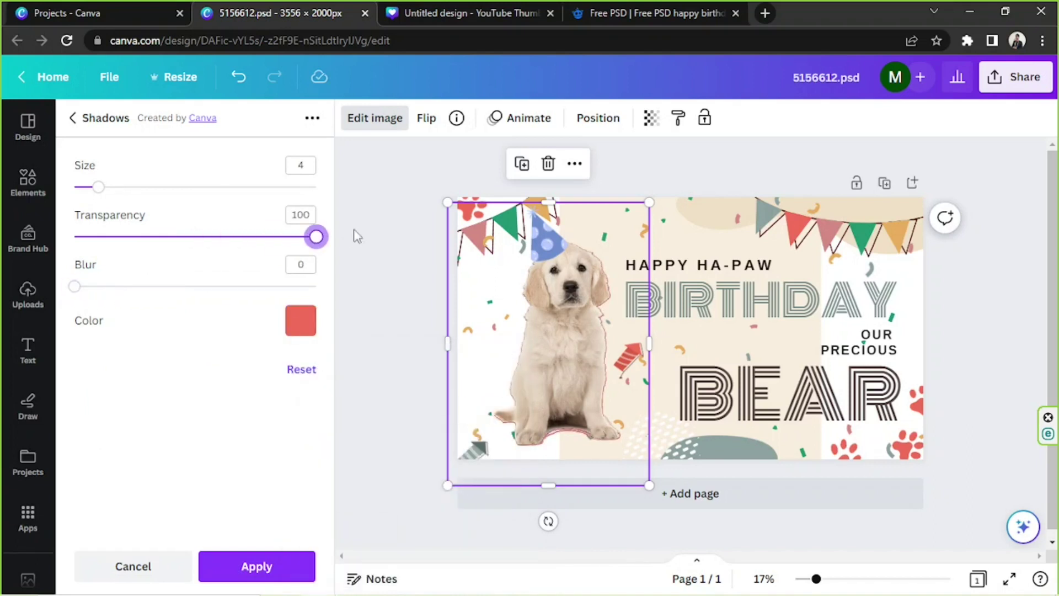
pyautogui.click(122, 187)
pyautogui.moveTo(170, 188); pyautogui.dragTo(203, 190)
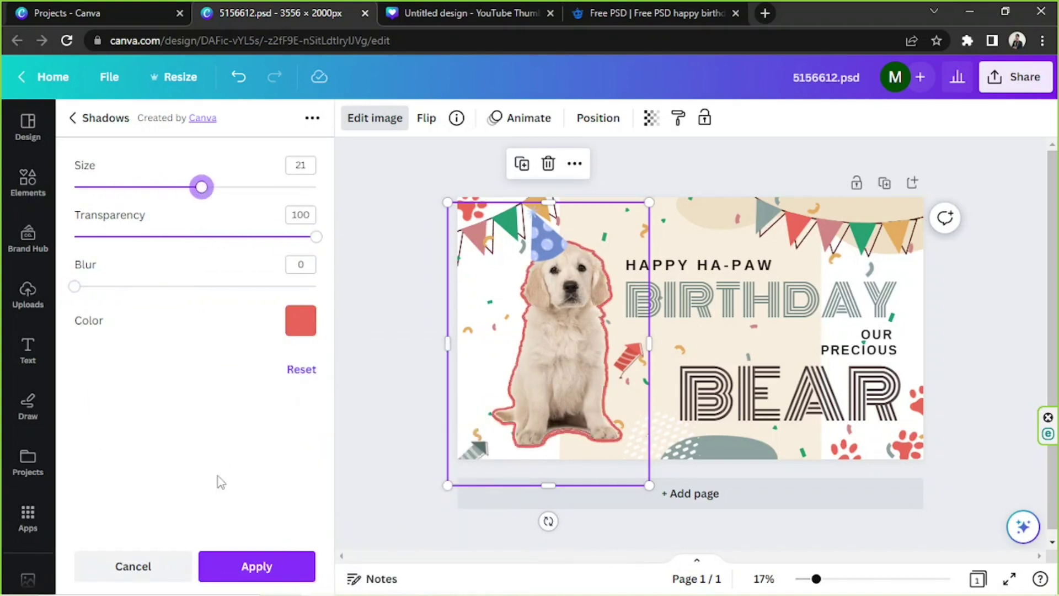
# Step: Change the puppy's glow colour to white and set its size to 27
pyautogui.click(304, 319)
pyautogui.scroll(-3, 497, 421)
pyautogui.click(483, 488)
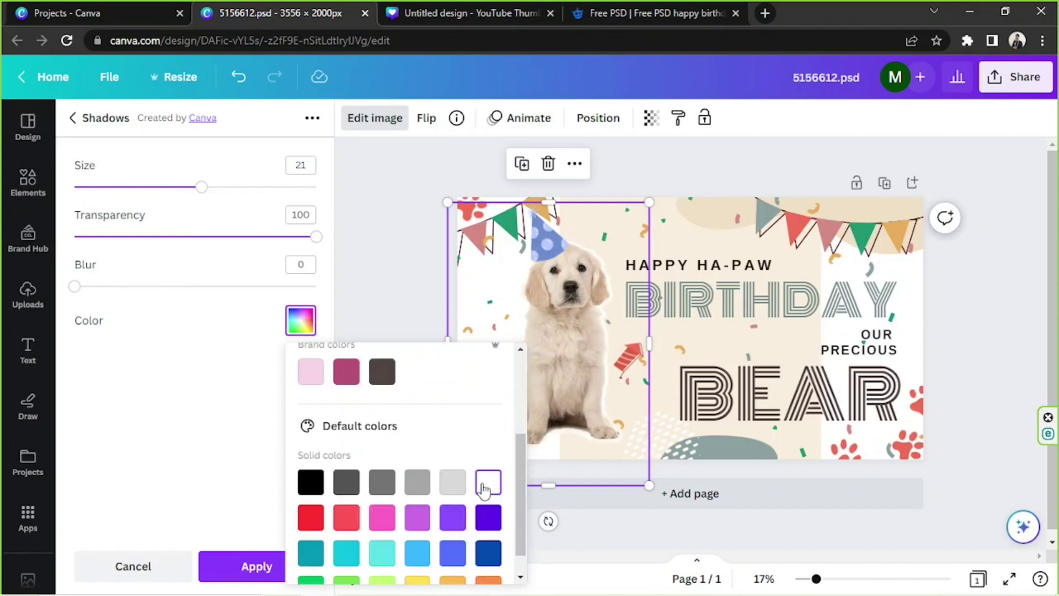
pyautogui.click(232, 187)
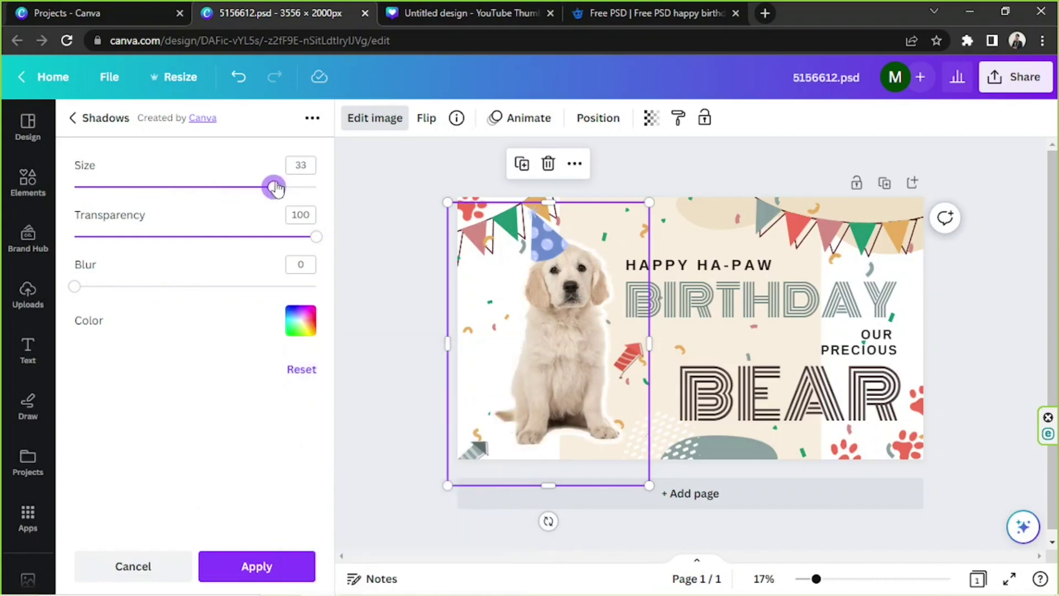
pyautogui.moveTo(262, 193); pyautogui.dragTo(239, 193)
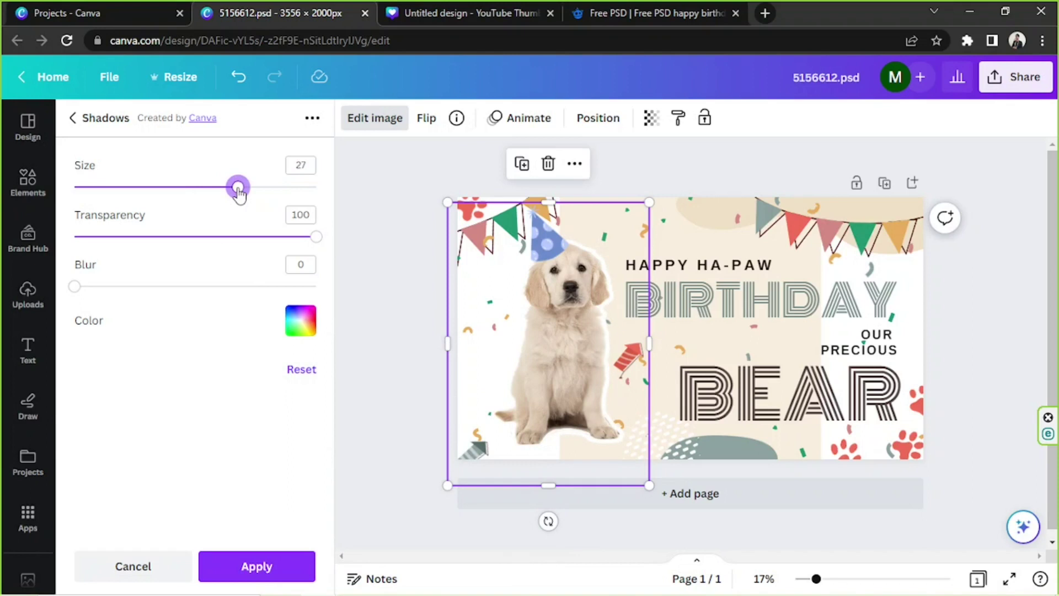
# Step: Try dark brown, grey-green, yellow and grey for the puppy's glow, and return its colour to white
pyautogui.click(305, 324)
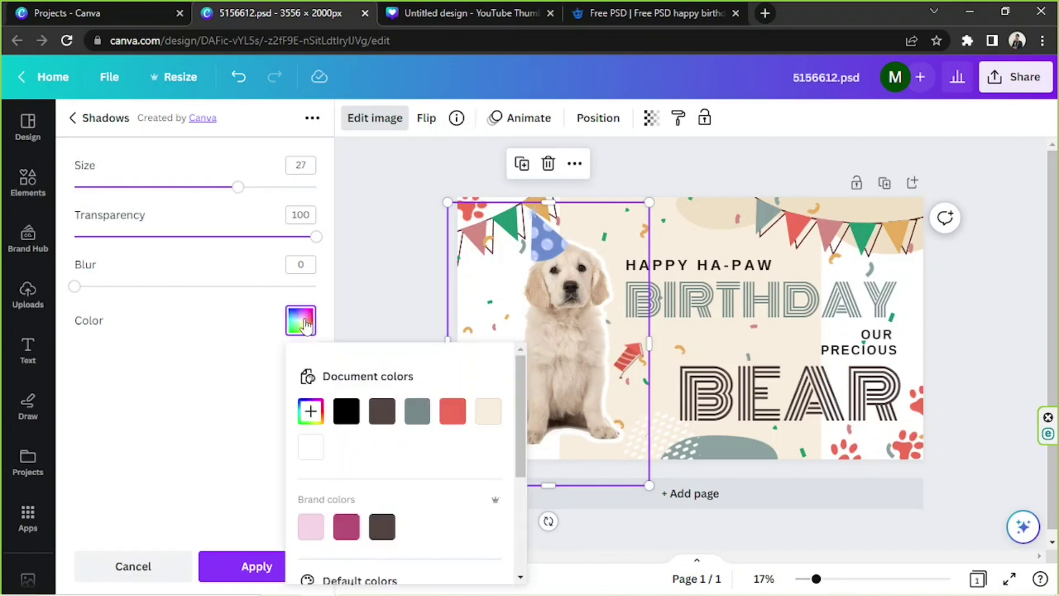
pyautogui.click(384, 412)
pyautogui.click(418, 420)
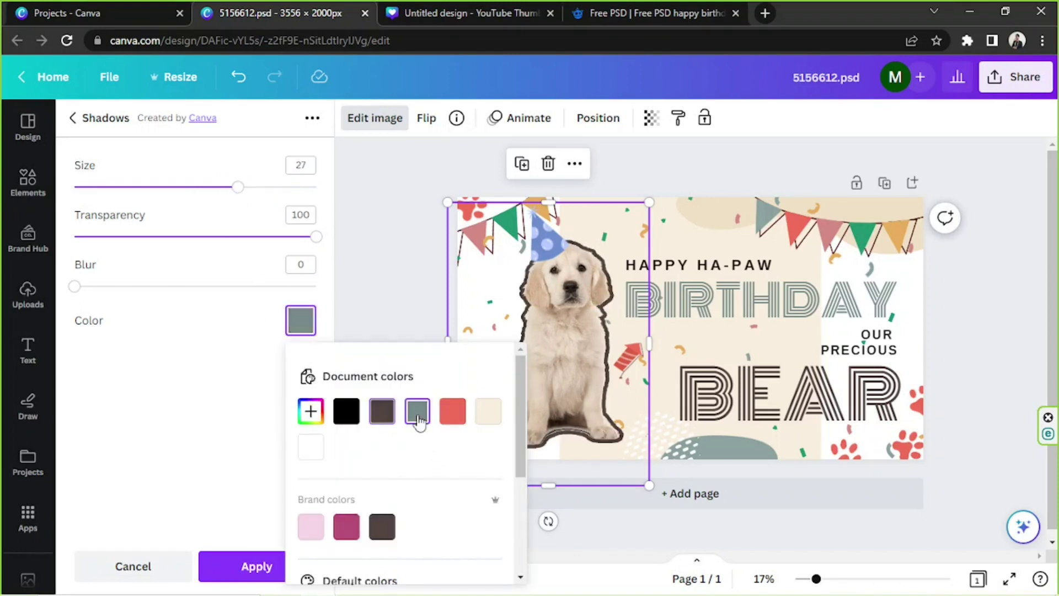
pyautogui.scroll(-3, 402, 441)
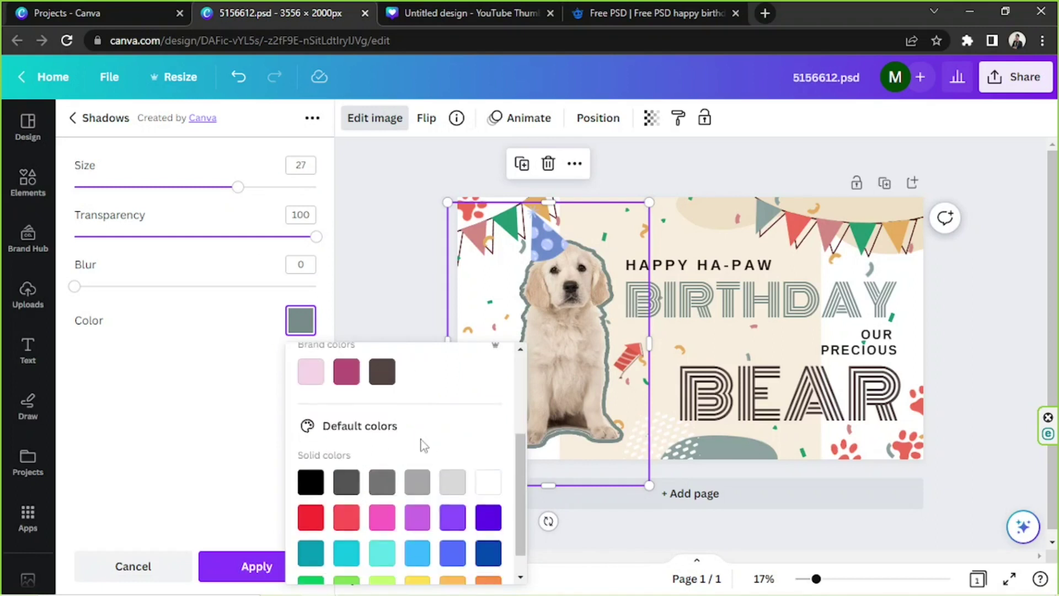
pyautogui.click(416, 561)
pyautogui.scroll(3, 474, 499)
pyautogui.scroll(-3, 473, 498)
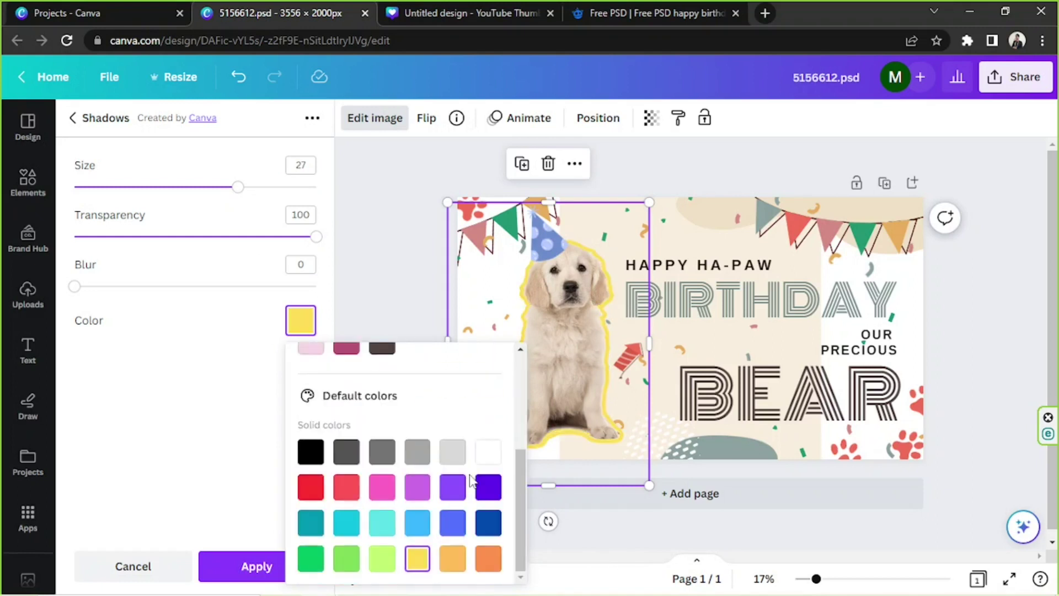
pyautogui.click(418, 449)
pyautogui.scroll(3, 449, 445)
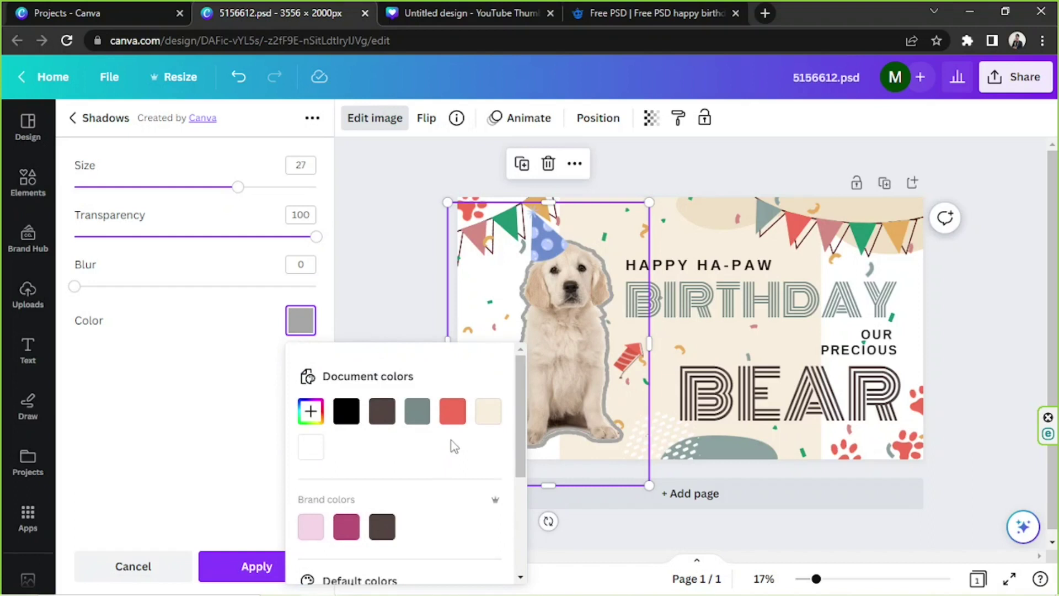
pyautogui.scroll(-3, 452, 447)
pyautogui.click(486, 451)
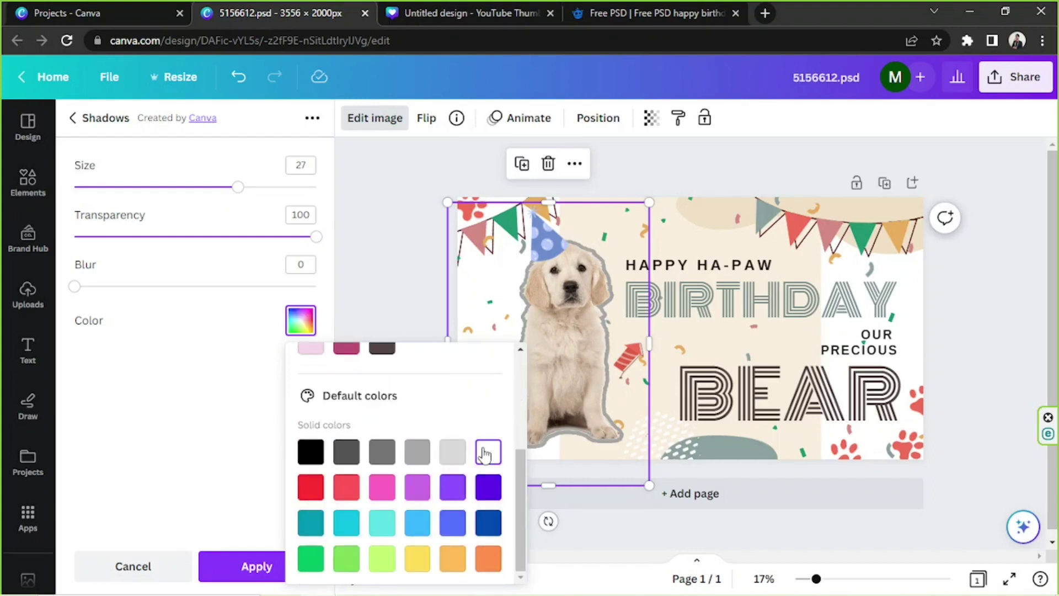
# Step: Deselect the puppy image and collapse the side panel to view the whole banner
pyautogui.click(989, 270)
pyautogui.click(989, 269)
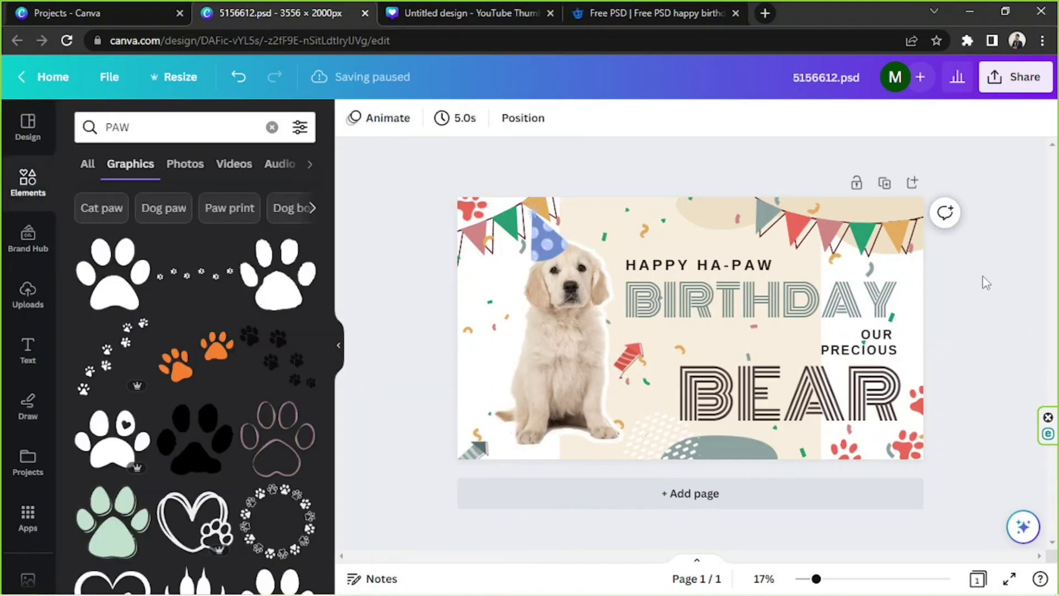
pyautogui.click(339, 353)
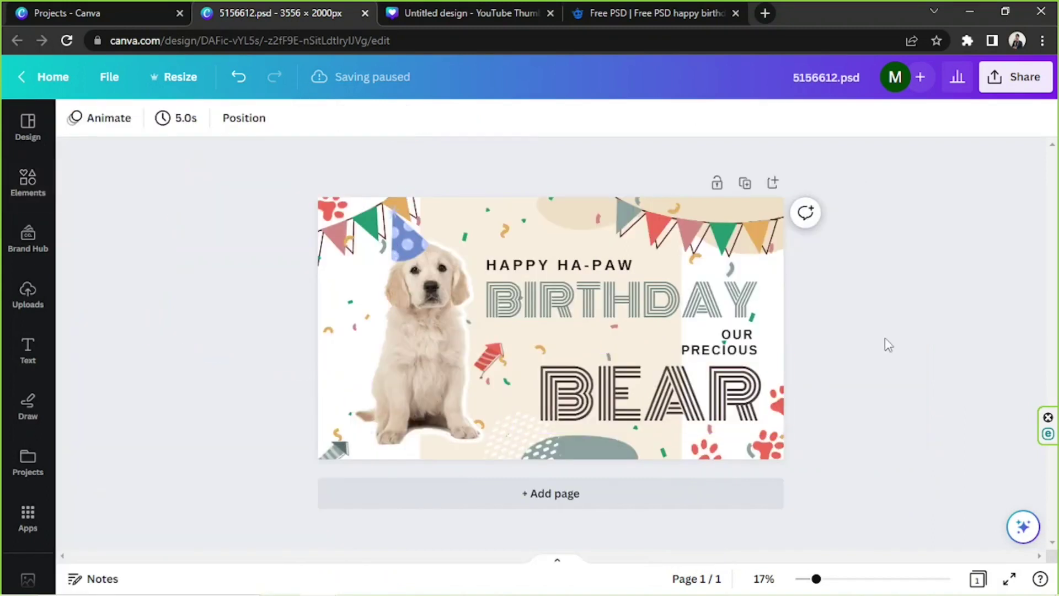